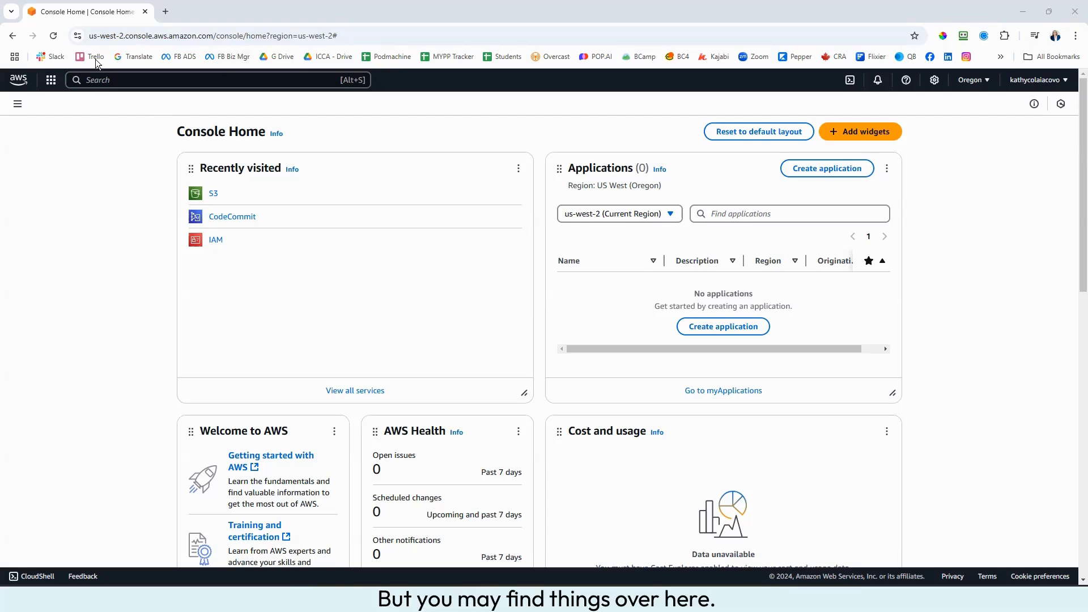
Open the S3 service and start a new general purpose bucket named peppertestthree
{"action": "left_click", "coordinate": [51, 83]}
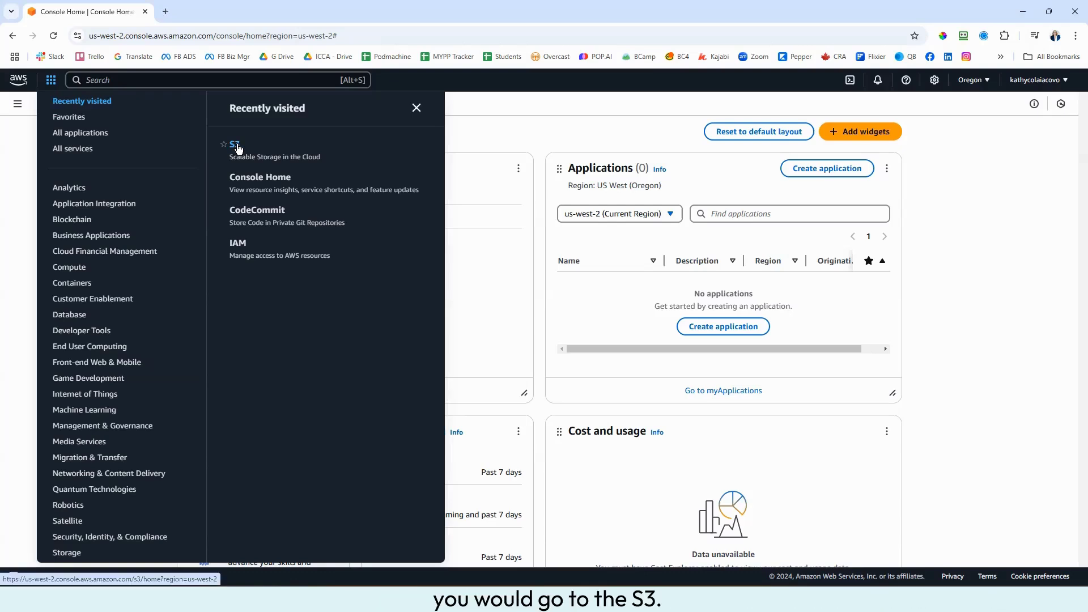
{"action": "left_click", "coordinate": [417, 108]}
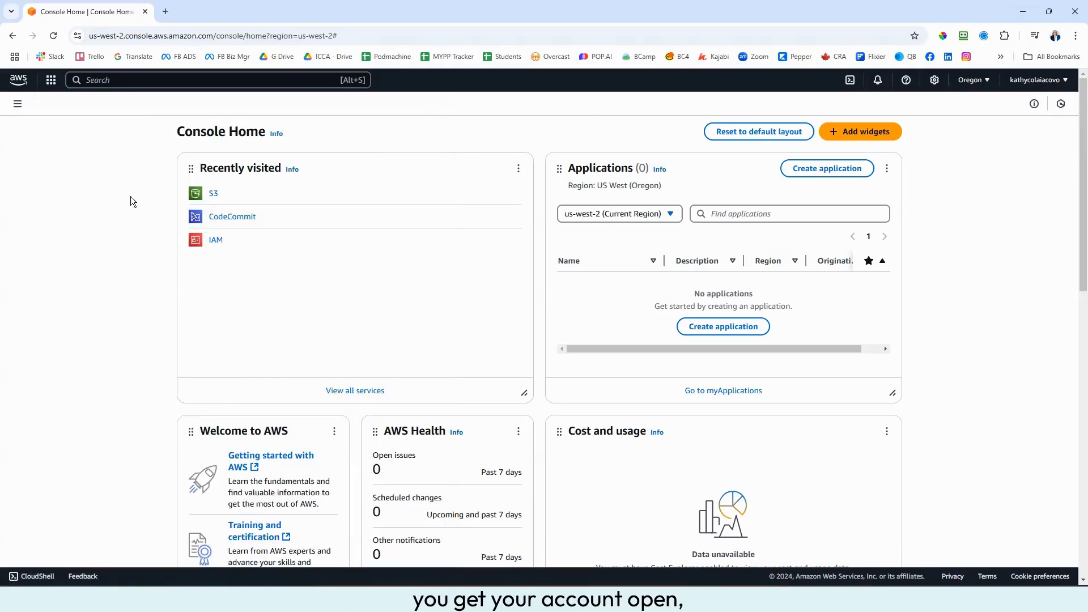
{"action": "left_click", "coordinate": [214, 195]}
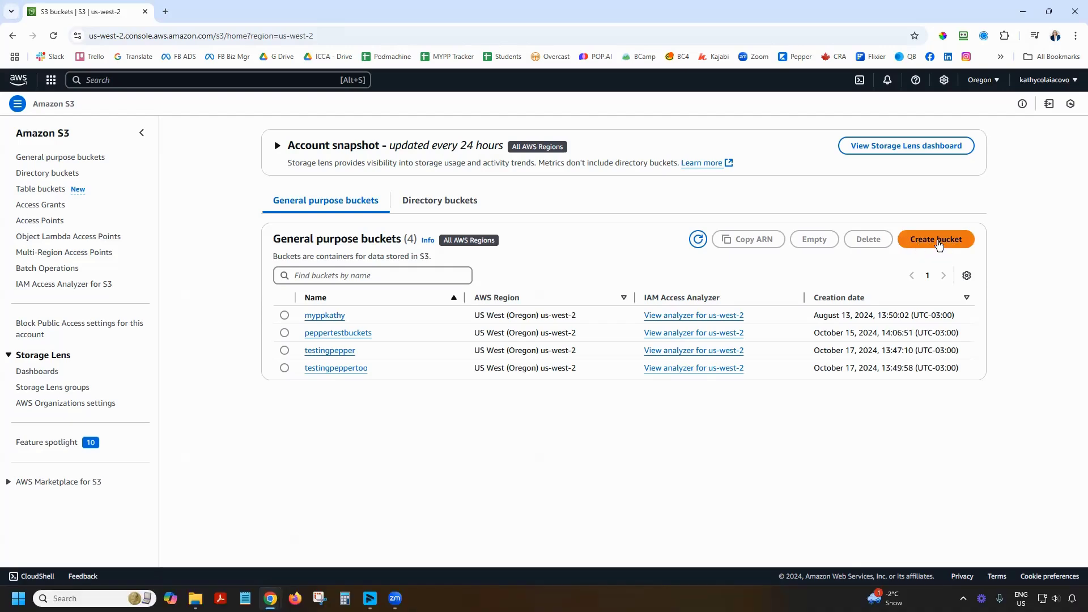
{"action": "left_click", "coordinate": [937, 241]}
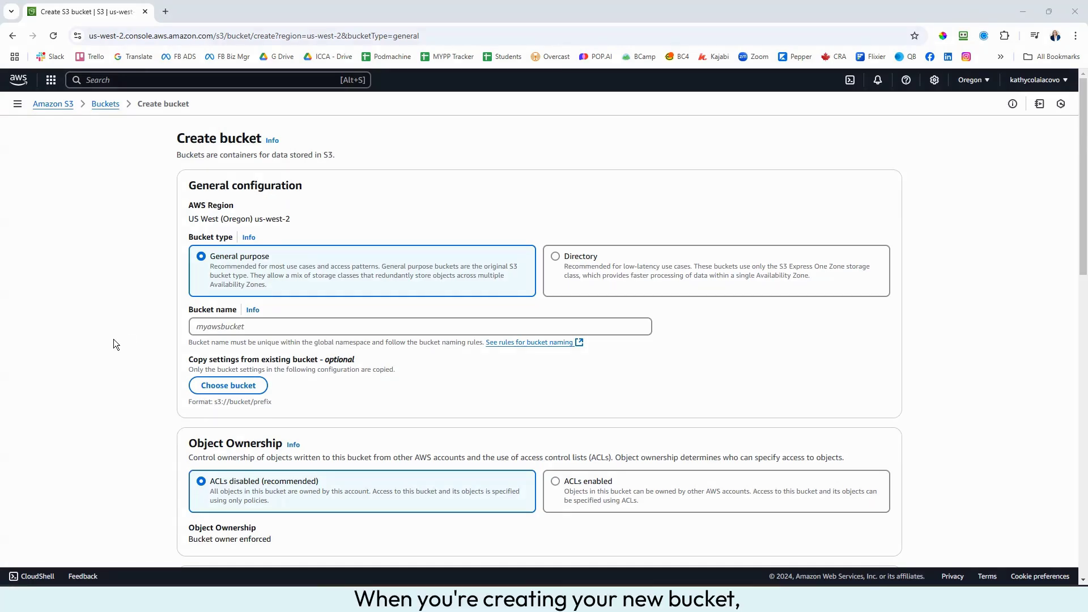
{"action": "left_click", "coordinate": [249, 326]}
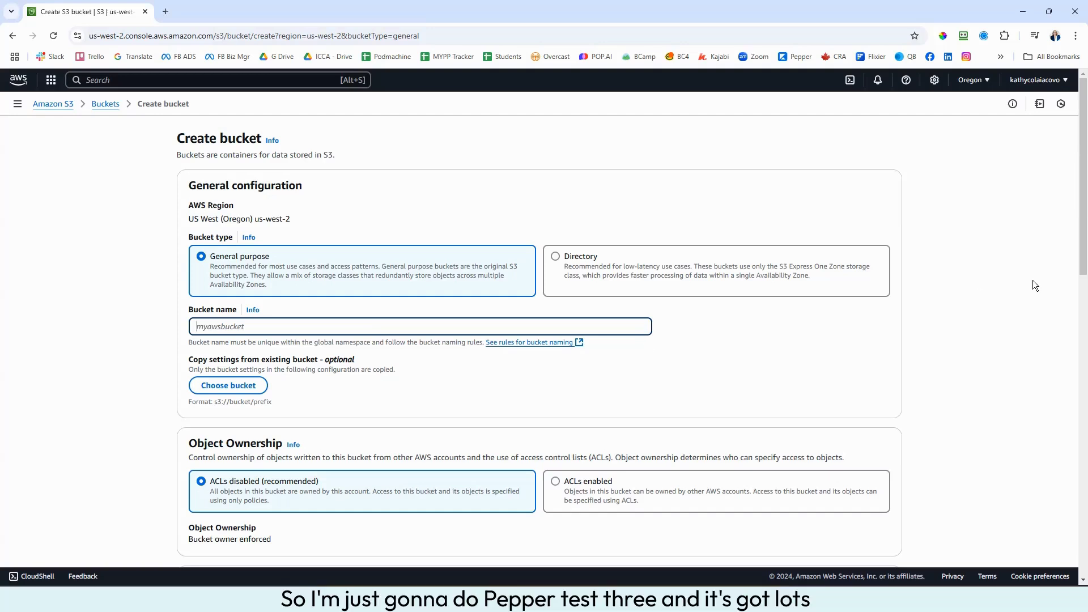
{"action": "type", "text": "peppertestthree"}
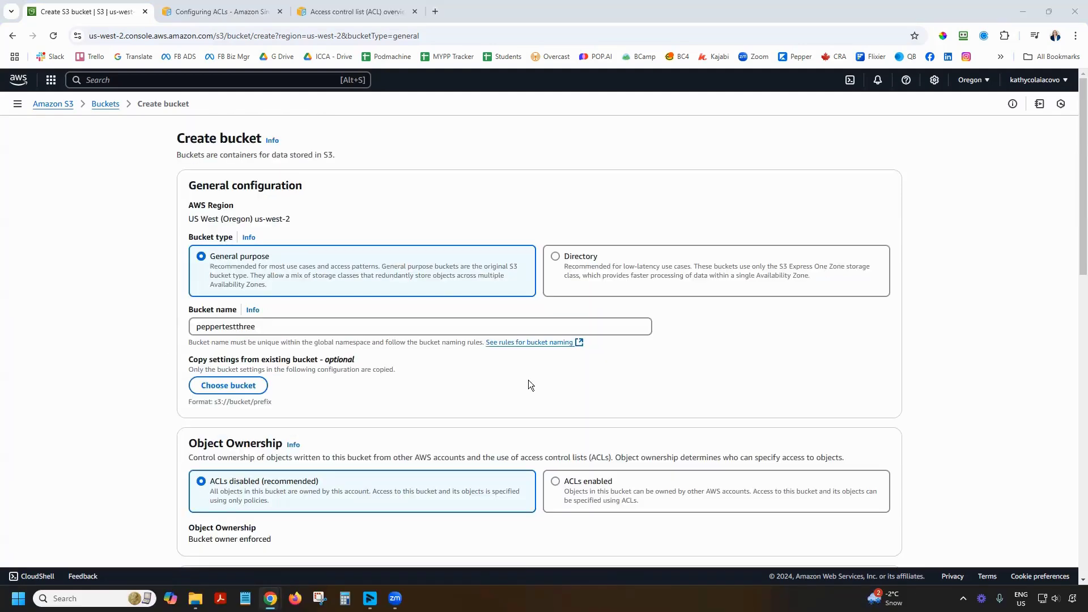
Enable ACLs under the new bucket's Object Ownership settings
{"action": "scroll", "coordinate": [528, 384], "scroll_direction": "down", "scroll_amount": 2}
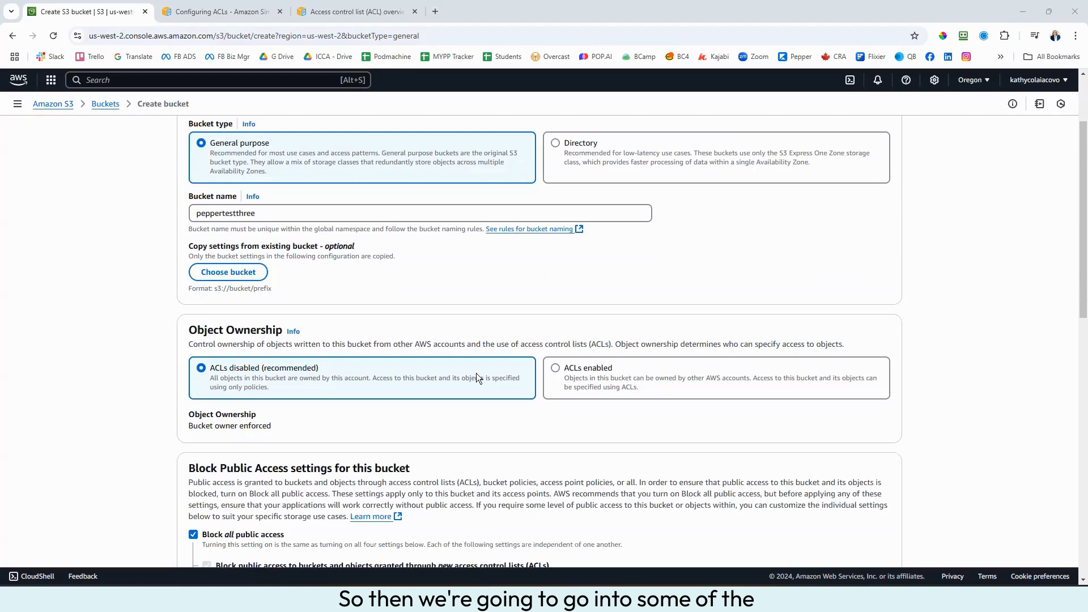
{"action": "scroll", "coordinate": [476, 373], "scroll_direction": "down", "scroll_amount": 2}
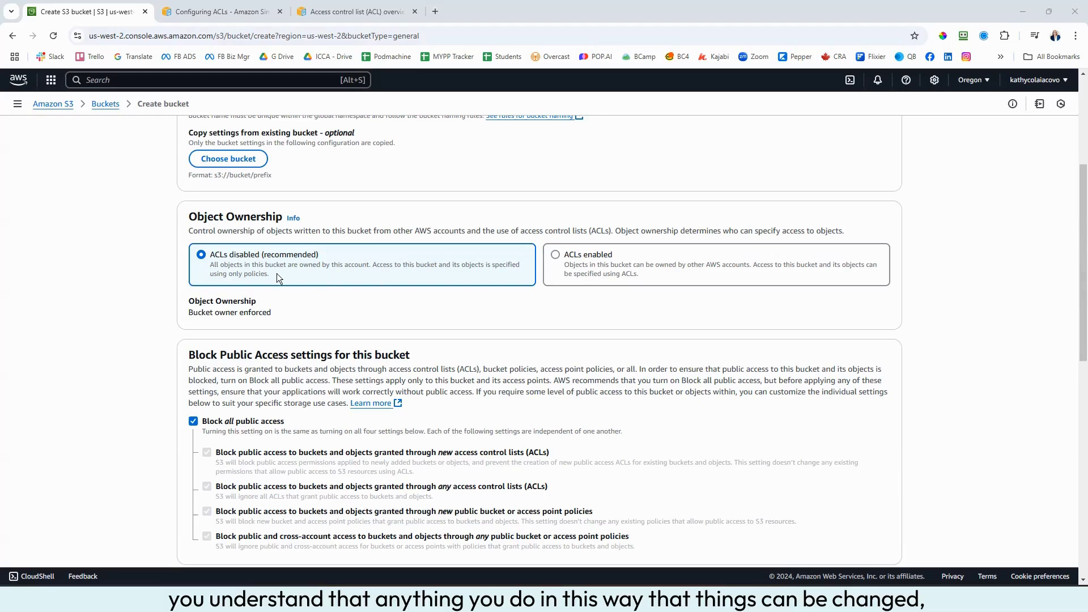
{"action": "left_click", "coordinate": [556, 256]}
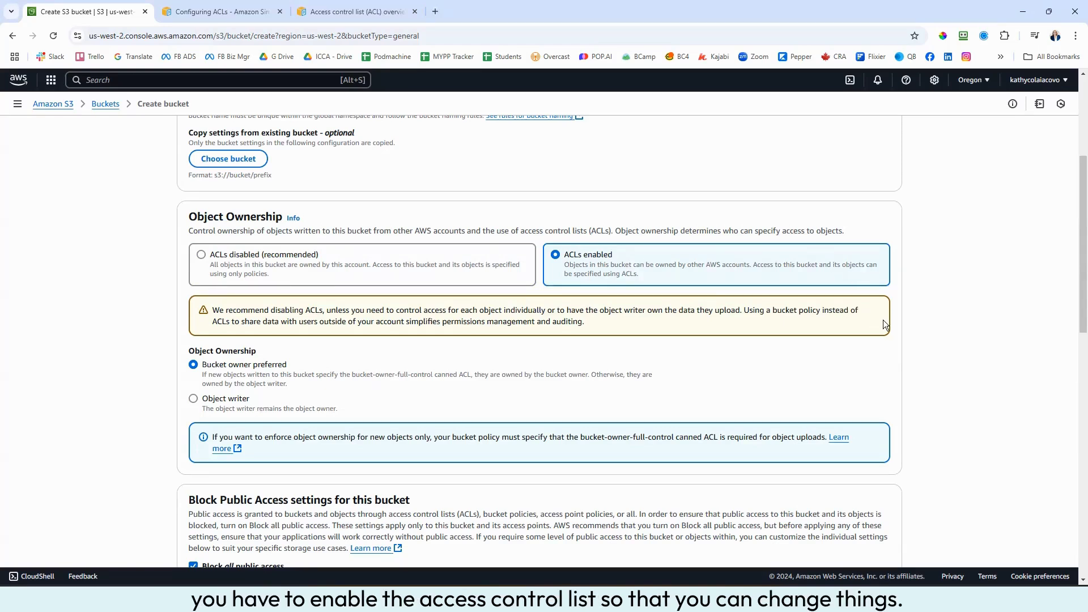
{"action": "scroll", "coordinate": [939, 329], "scroll_direction": "down", "scroll_amount": 2}
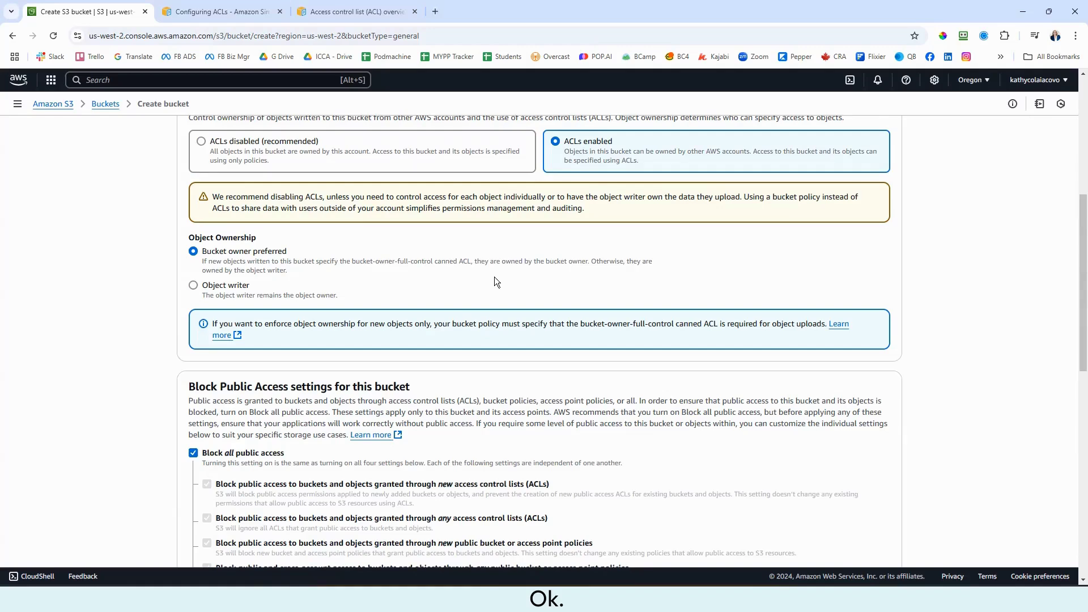
{"action": "scroll", "coordinate": [495, 276], "scroll_direction": "down", "scroll_amount": 2}
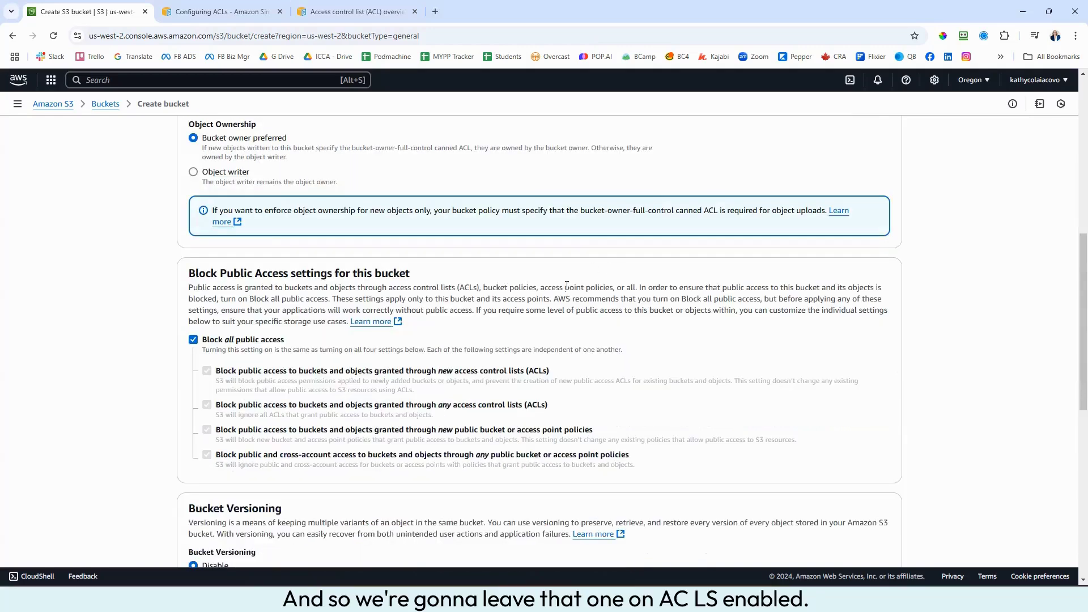
{"action": "scroll", "coordinate": [724, 243], "scroll_direction": "up", "scroll_amount": 3}
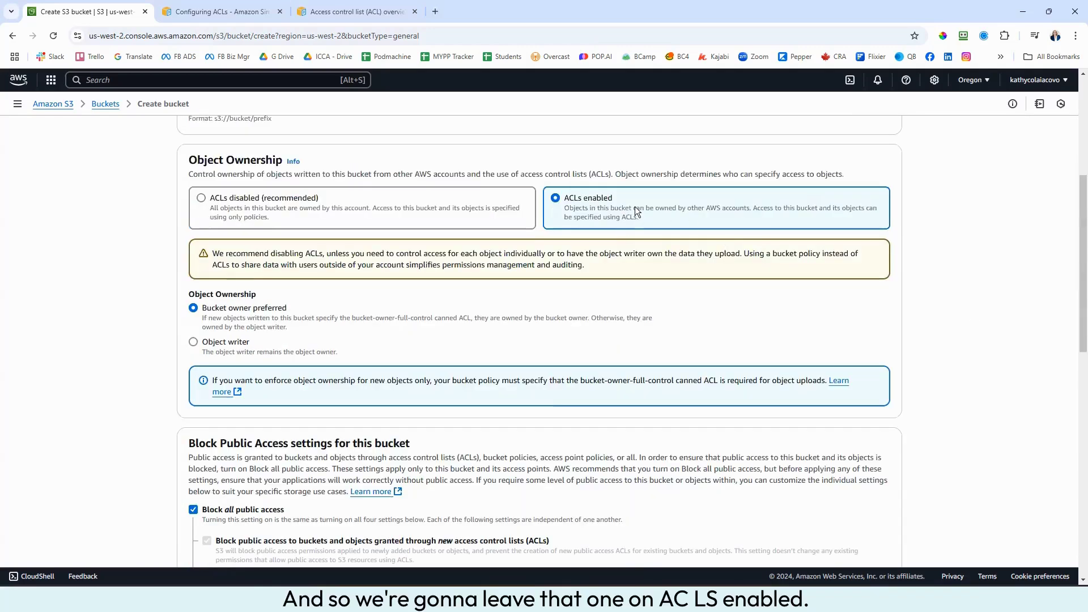
Turn off Block all public access for the bucket and acknowledge that its contents might become public
{"action": "scroll", "coordinate": [634, 206], "scroll_direction": "down", "scroll_amount": 3}
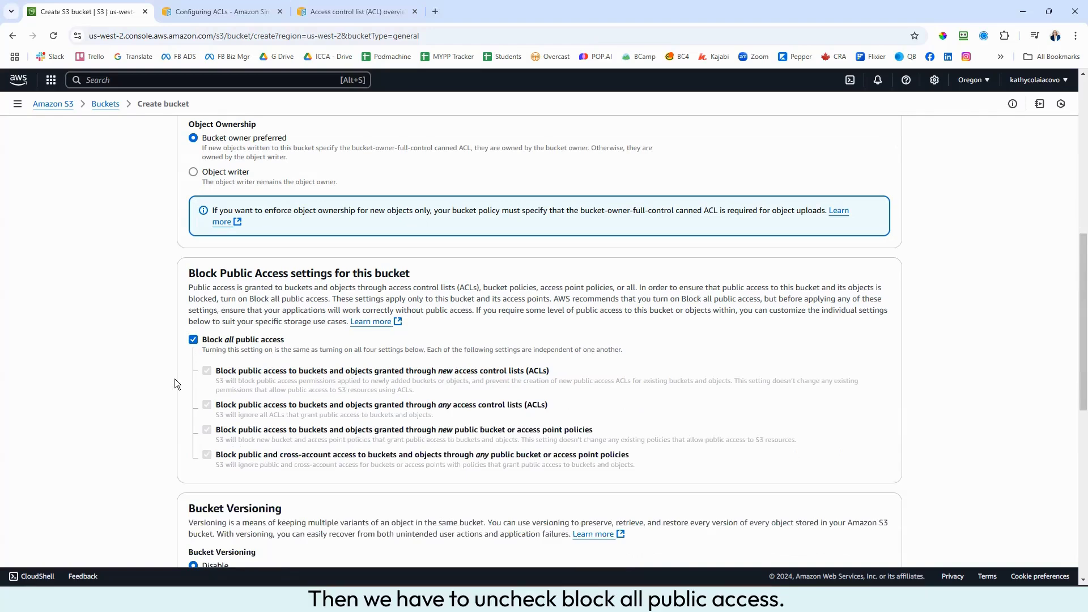
{"action": "left_click", "coordinate": [193, 340]}
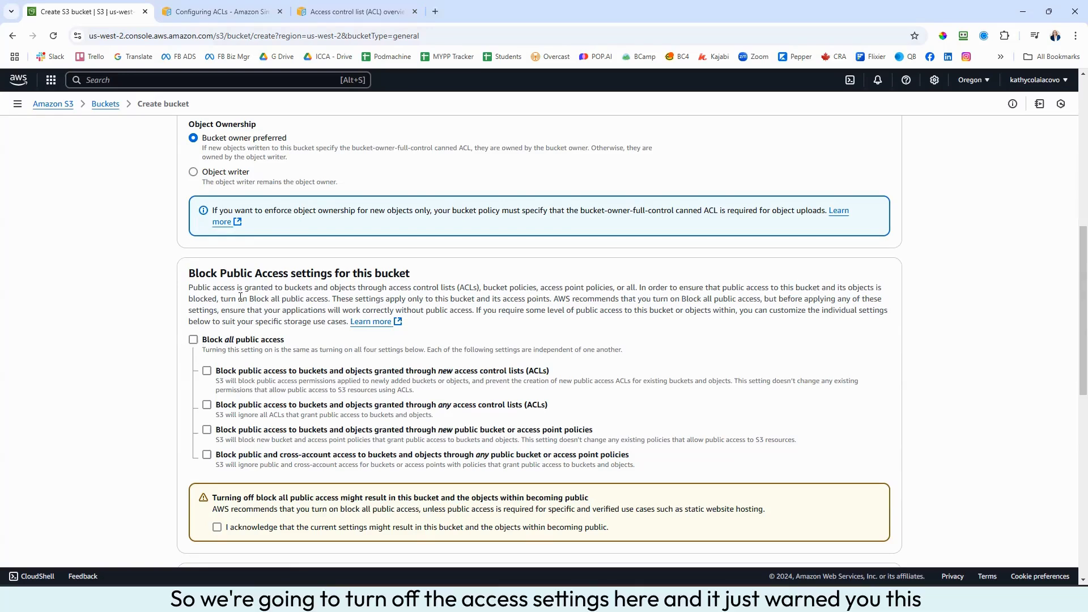
{"action": "scroll", "coordinate": [228, 322], "scroll_direction": "down", "scroll_amount": 1}
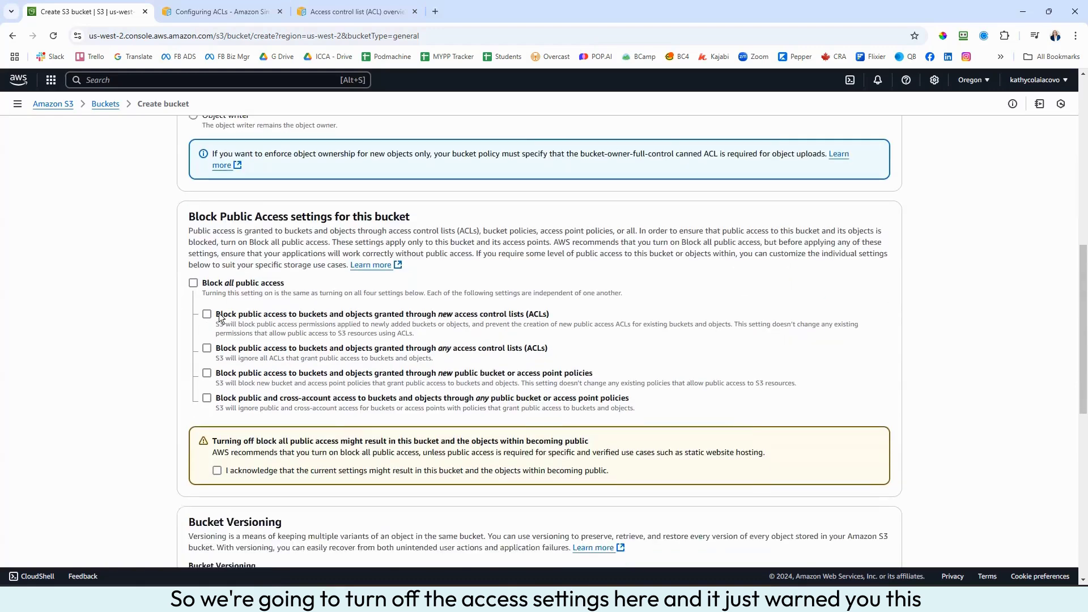
{"action": "scroll", "coordinate": [664, 383], "scroll_direction": "down", "scroll_amount": 2}
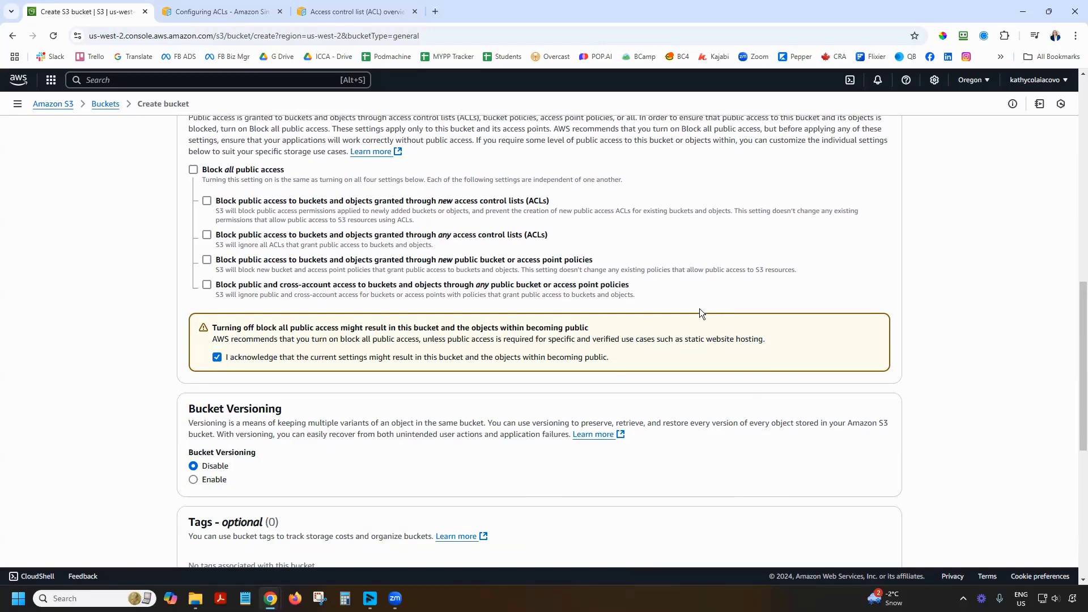
Create the bucket, keeping the default versioning, tags, encryption and advanced settings
{"action": "scroll", "coordinate": [462, 336], "scroll_direction": "down", "scroll_amount": 3}
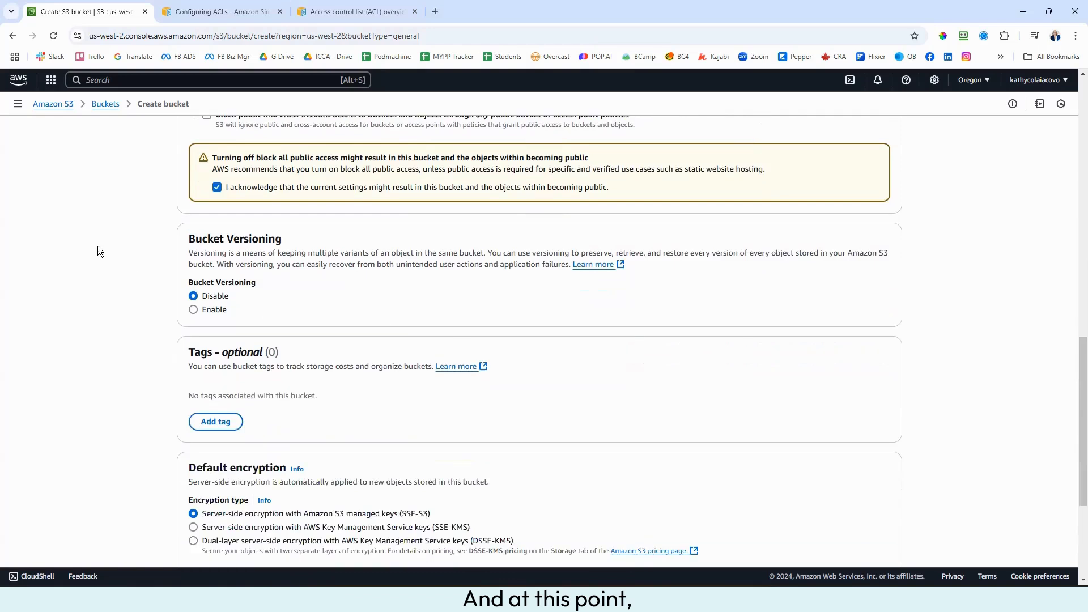
{"action": "scroll", "coordinate": [378, 434], "scroll_direction": "down", "scroll_amount": 2}
{"action": "scroll", "coordinate": [380, 434], "scroll_direction": "up", "scroll_amount": 3}
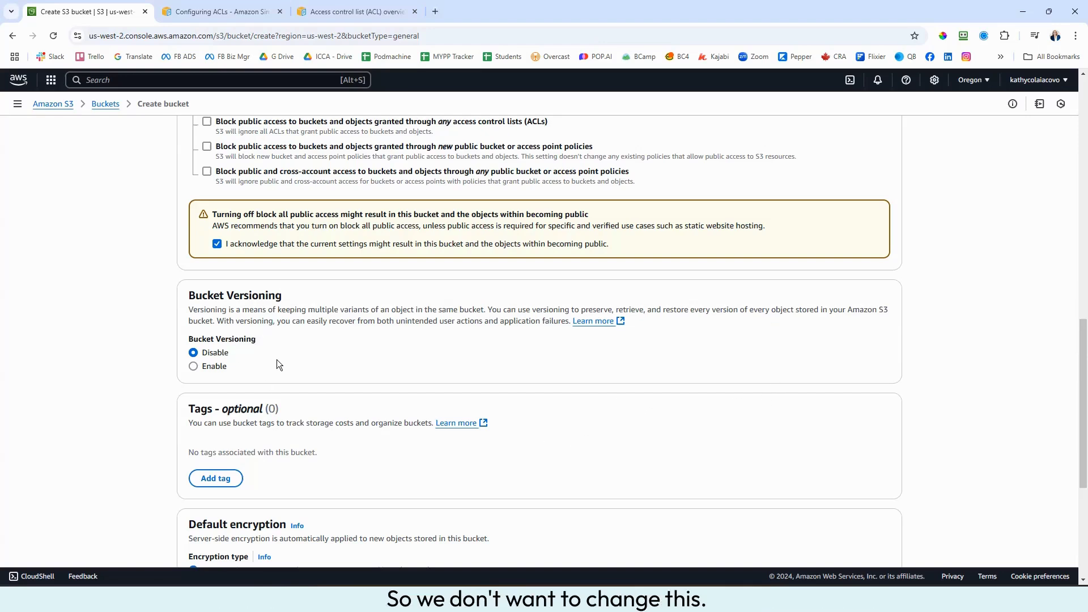
{"action": "scroll", "coordinate": [276, 363], "scroll_direction": "down", "scroll_amount": 2}
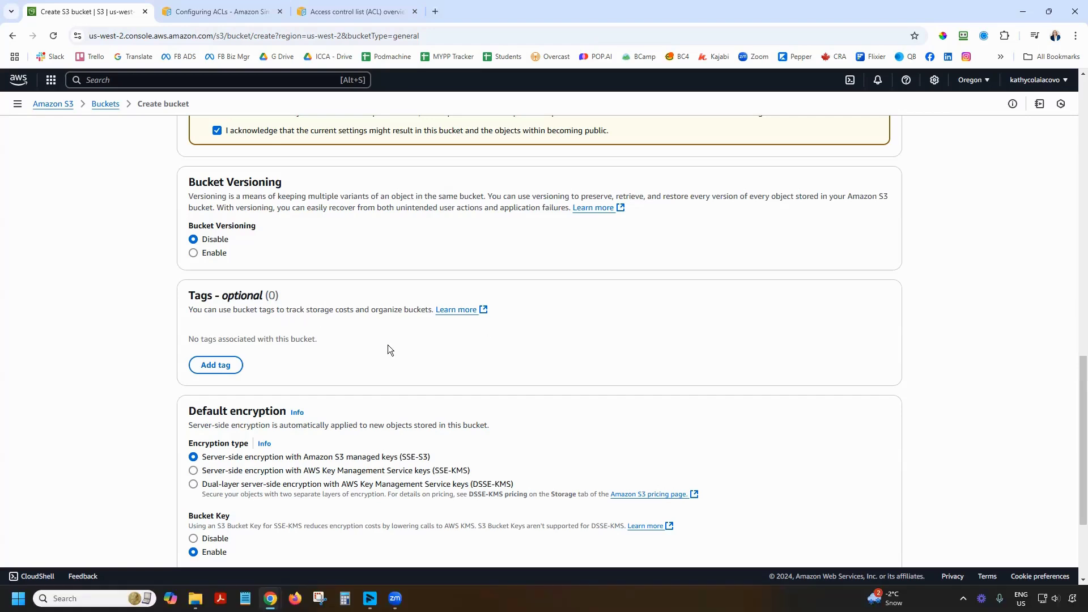
{"action": "scroll", "coordinate": [379, 376], "scroll_direction": "down", "scroll_amount": 1}
{"action": "scroll", "coordinate": [381, 382], "scroll_direction": "down", "scroll_amount": 1}
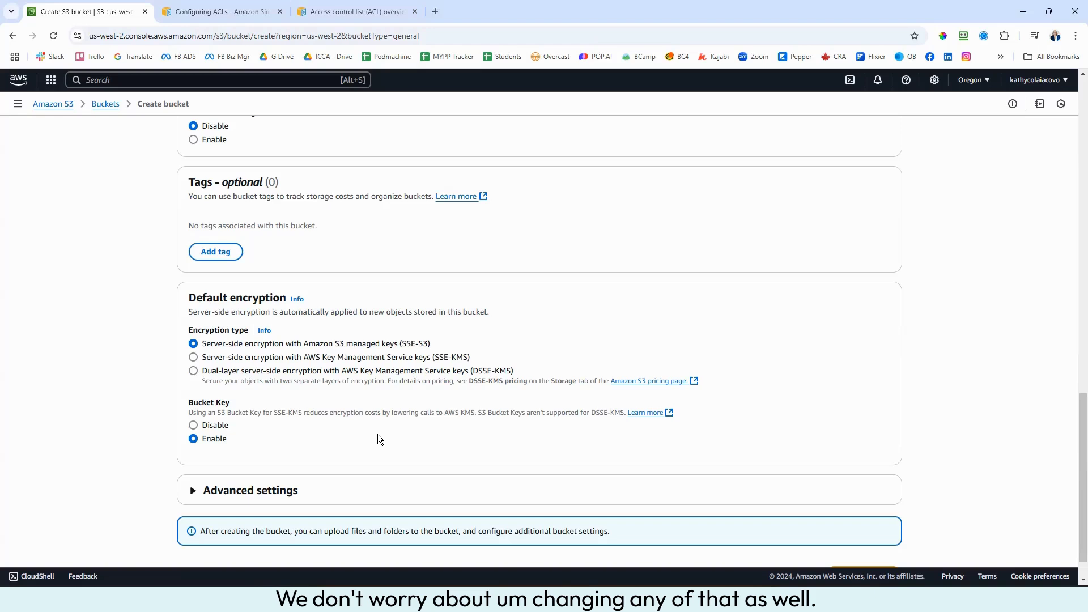
{"action": "scroll", "coordinate": [695, 467], "scroll_direction": "down", "scroll_amount": 1}
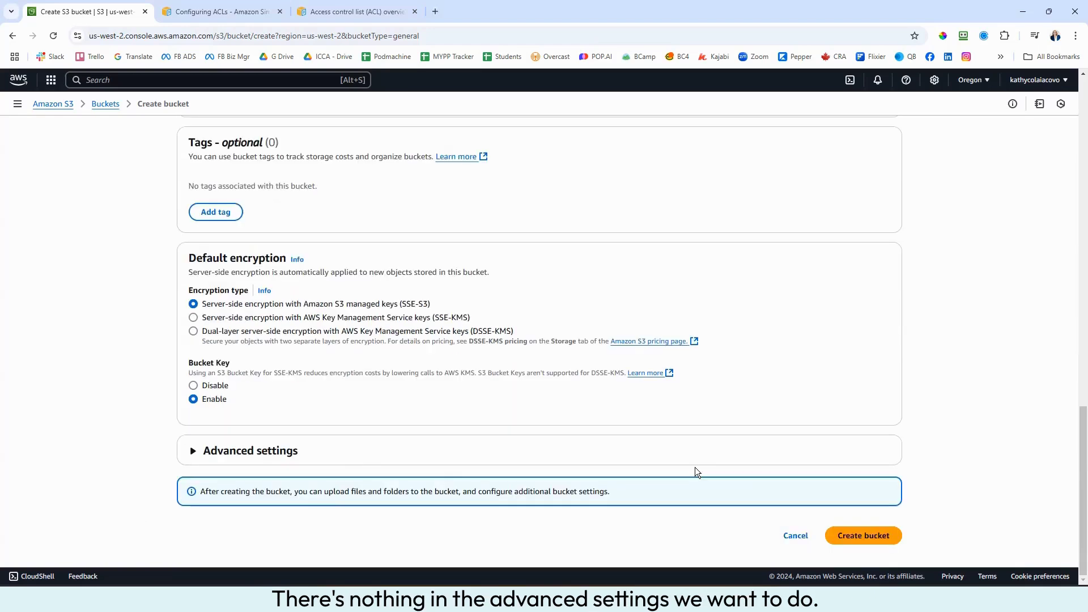
{"action": "left_click", "coordinate": [863, 535]}
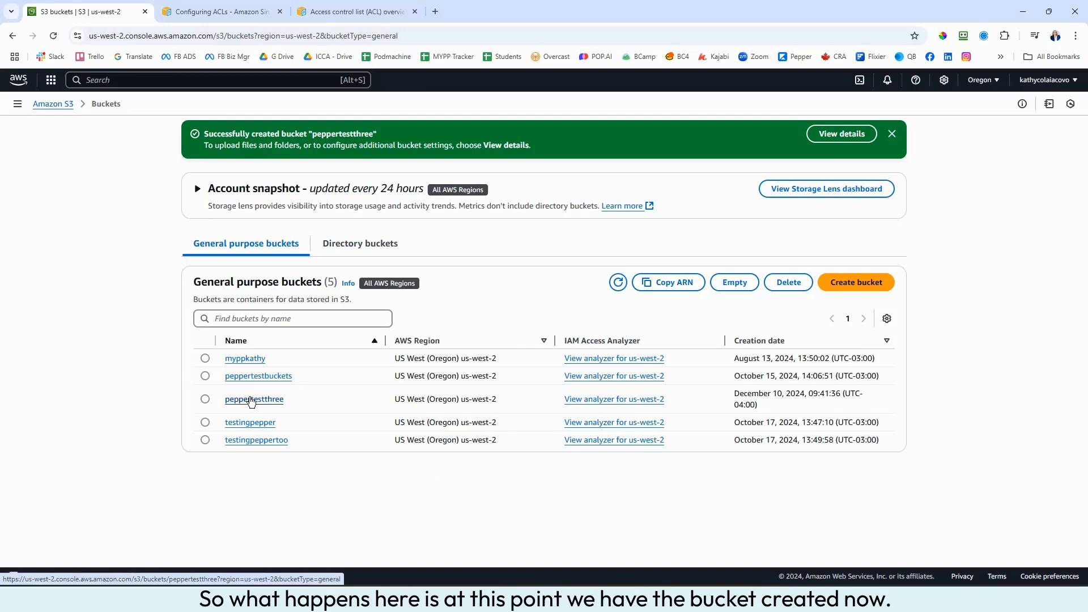
Open the peppertestthree bucket's permissions and review its object ownership and access control list
{"action": "left_click", "coordinate": [249, 402]}
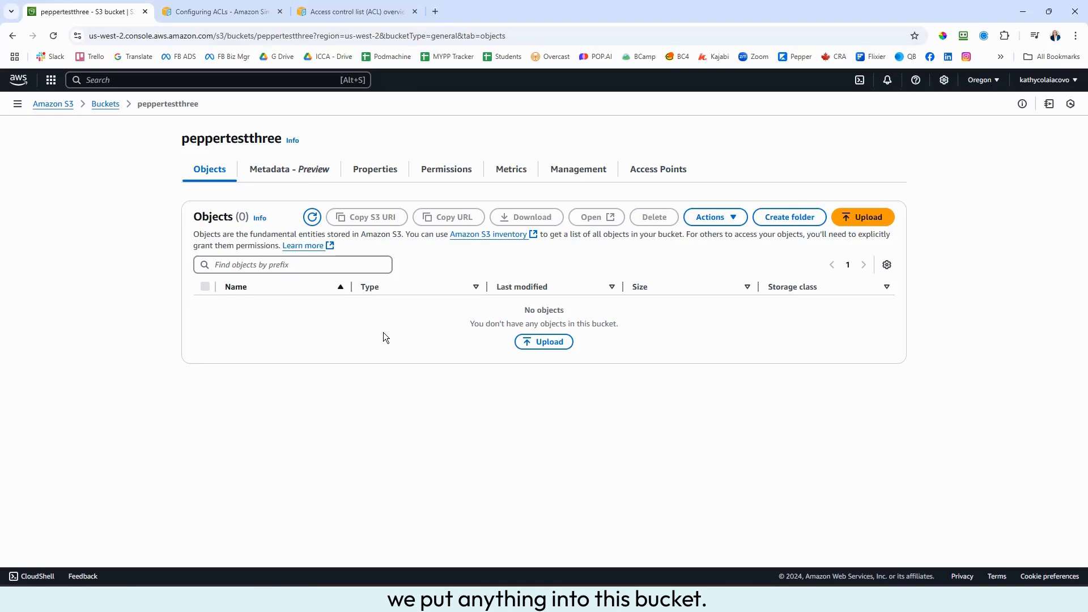
{"action": "left_click", "coordinate": [448, 170]}
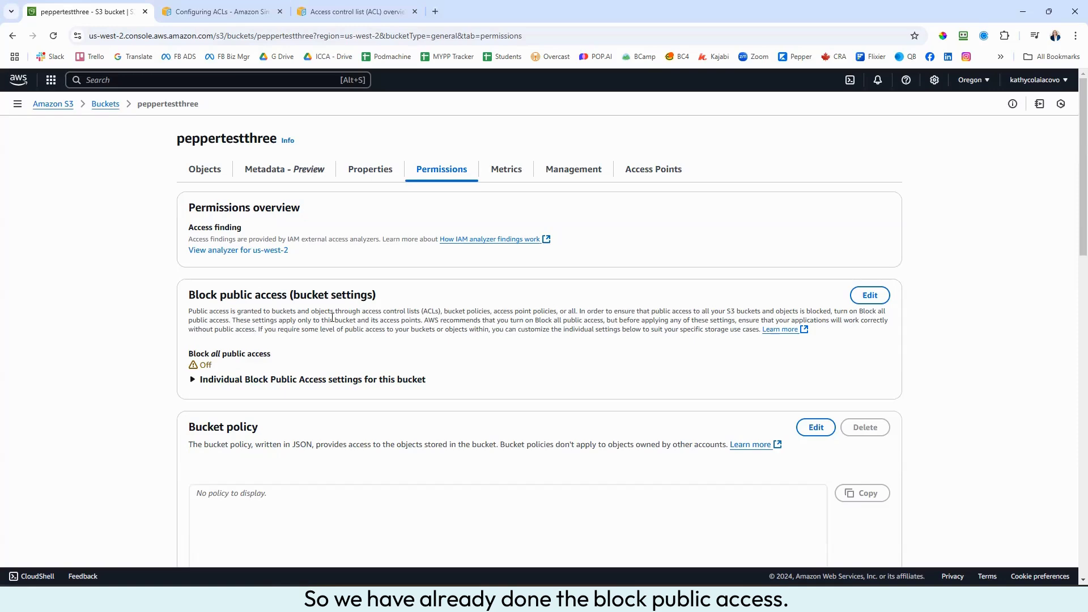
{"action": "scroll", "coordinate": [290, 355], "scroll_direction": "down", "scroll_amount": 6}
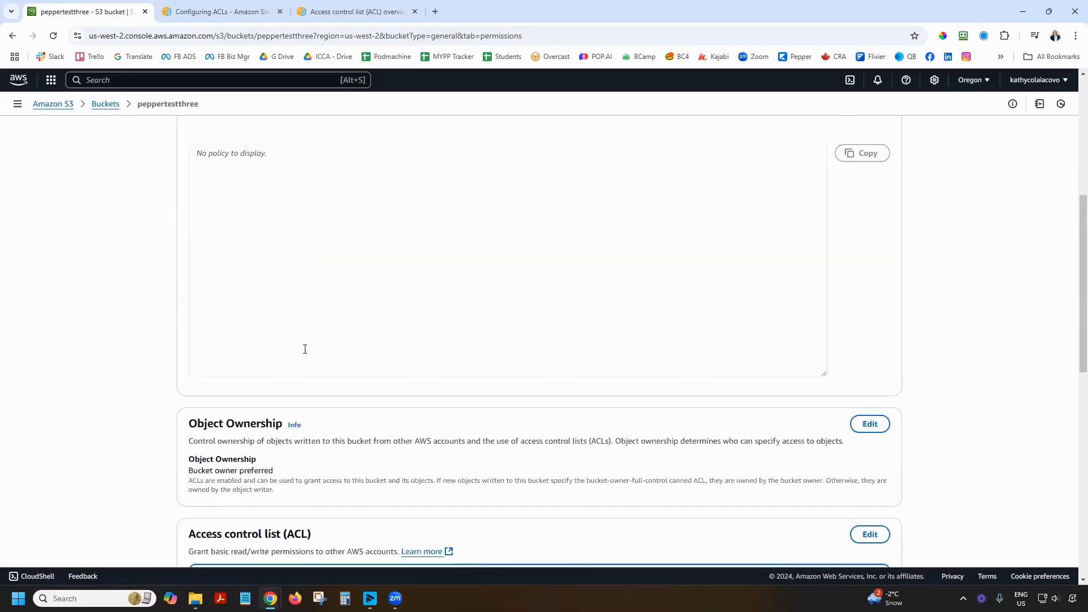
{"action": "scroll", "coordinate": [476, 311], "scroll_direction": "up", "scroll_amount": 3}
{"action": "scroll", "coordinate": [486, 352], "scroll_direction": "down", "scroll_amount": 6}
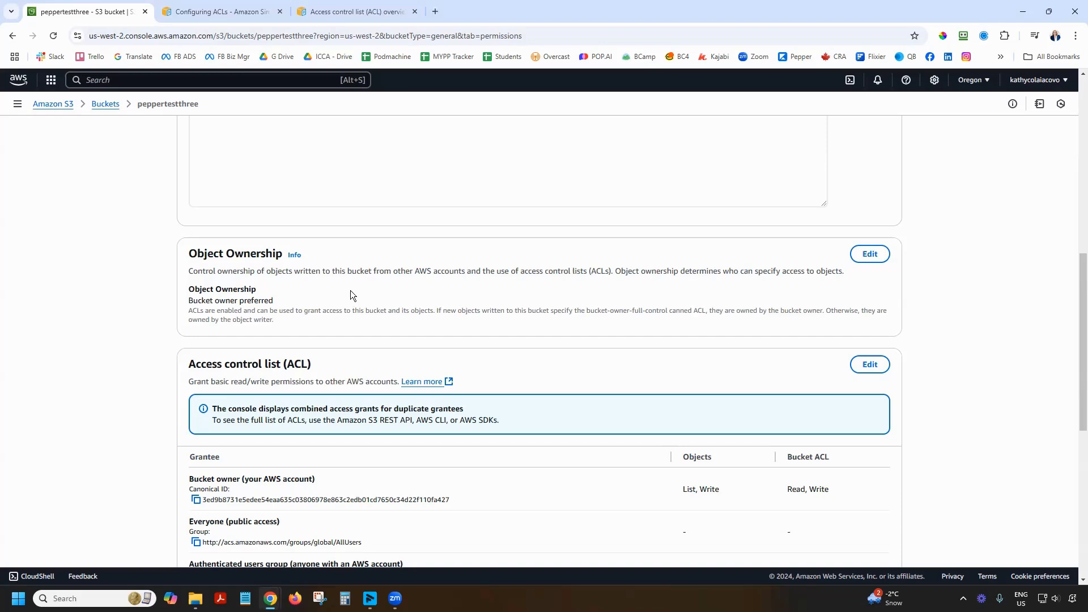
{"action": "scroll", "coordinate": [351, 291], "scroll_direction": "down", "scroll_amount": 2}
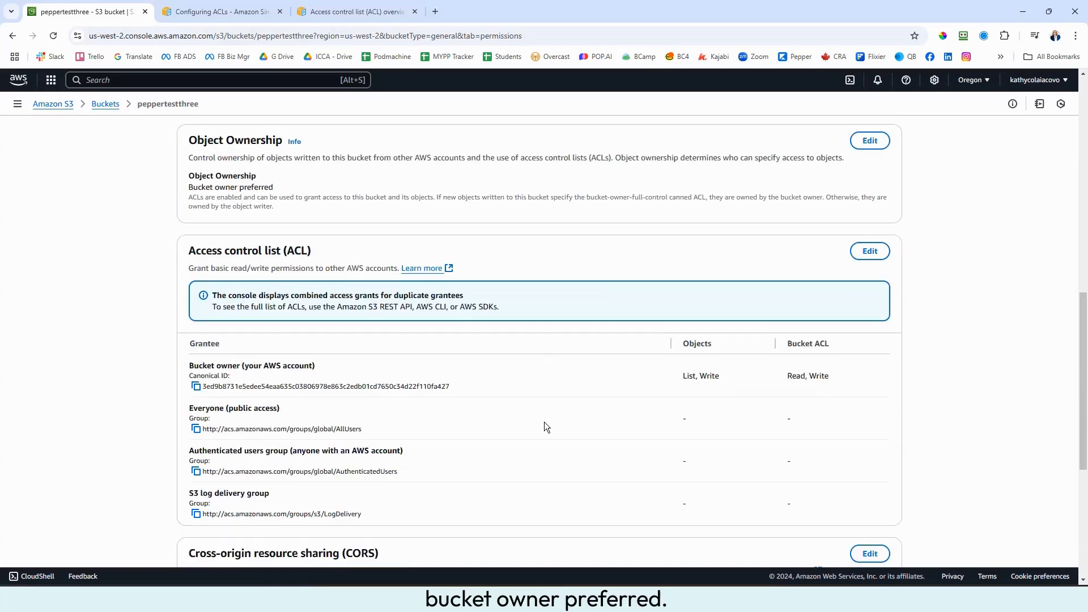
{"action": "scroll", "coordinate": [521, 413], "scroll_direction": "down", "scroll_amount": 1}
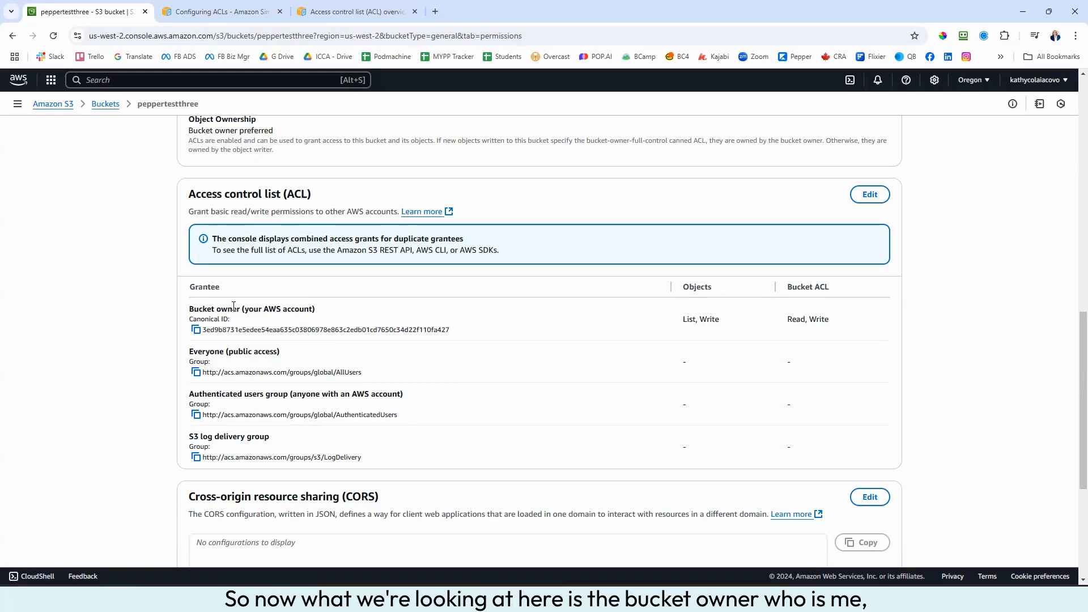
Read the table of console ACL permissions for buckets in the Configuring ACLs page of the S3 user guide
{"action": "left_click", "coordinate": [244, 10]}
{"action": "scroll", "coordinate": [637, 339], "scroll_direction": "up", "scroll_amount": 2}
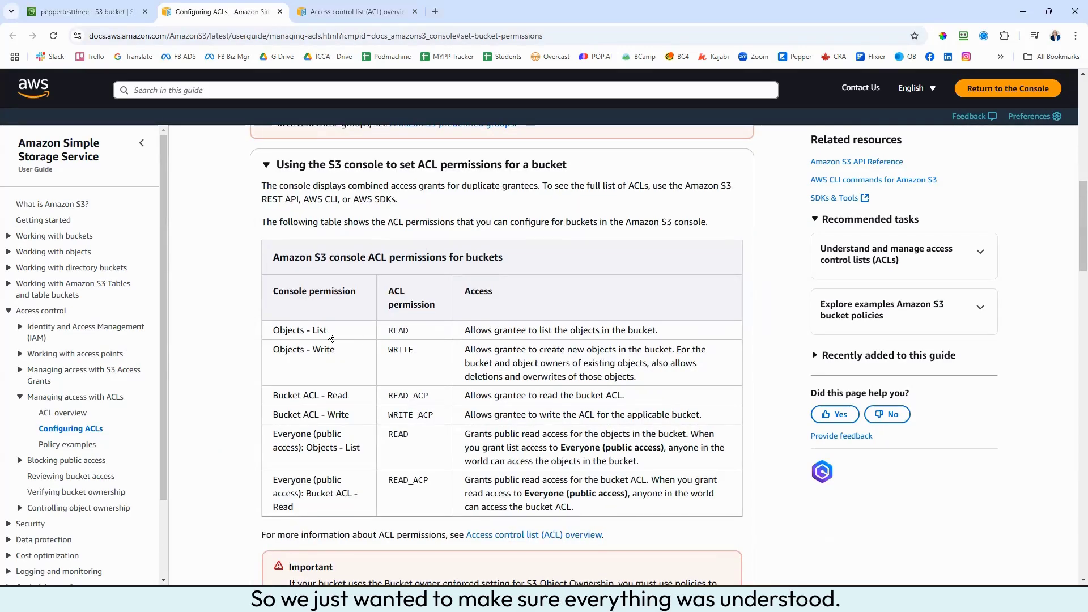
{"action": "left_click_drag", "start_coordinate": [334, 332], "coordinate": [265, 332]}
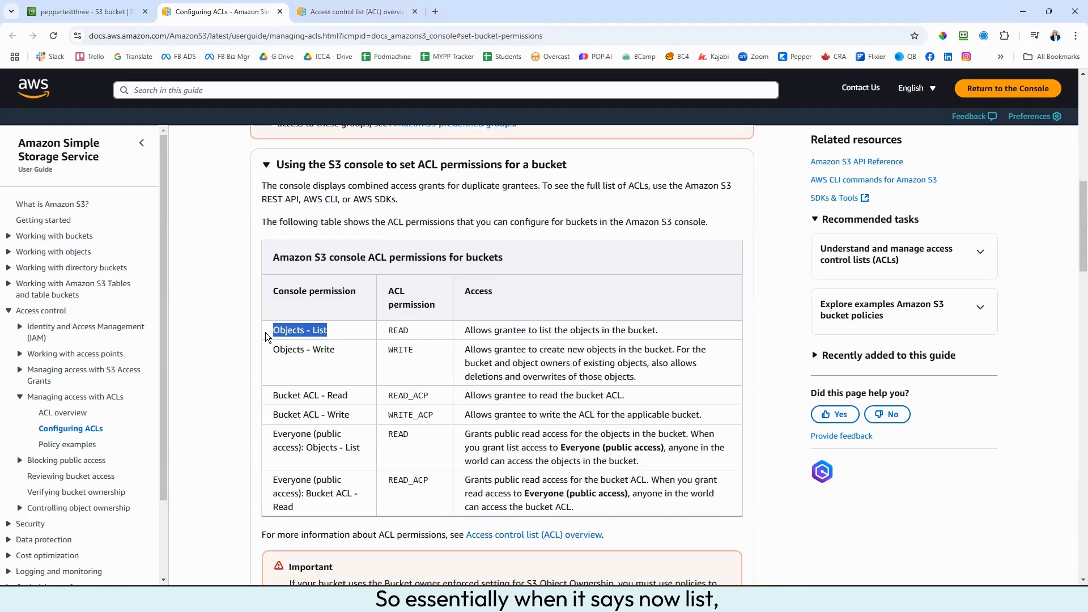
{"action": "left_click", "coordinate": [327, 332]}
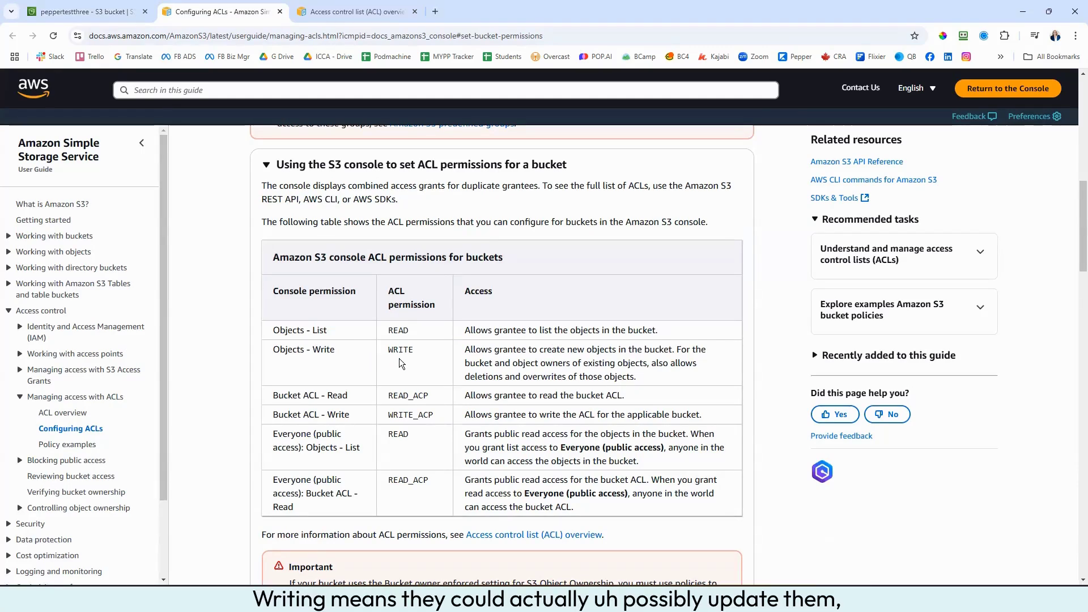
{"action": "scroll", "coordinate": [447, 329], "scroll_direction": "down", "scroll_amount": 1}
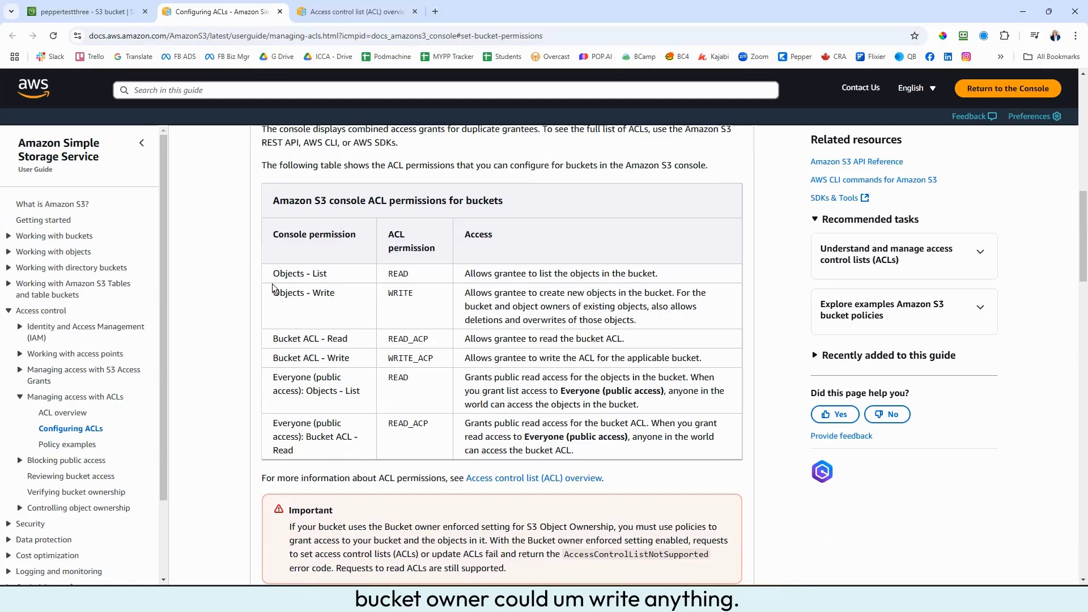
Grant Everyone (public access) the List permission on objects in the peppertestthree bucket's ACL, acknowledge the effects and save the changes
{"action": "left_click", "coordinate": [85, 11]}
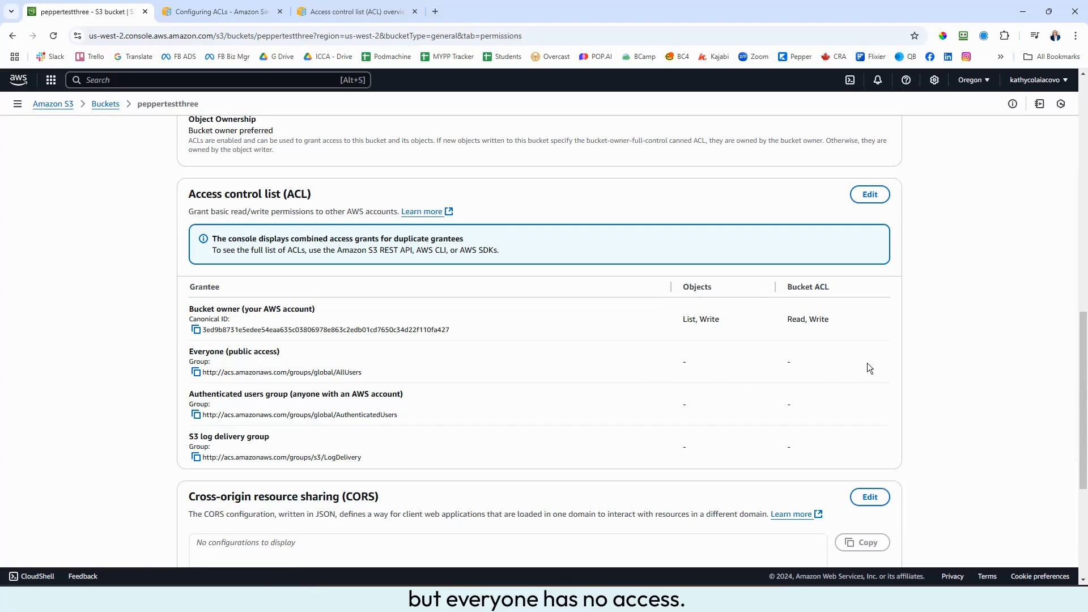
{"action": "left_click", "coordinate": [870, 195]}
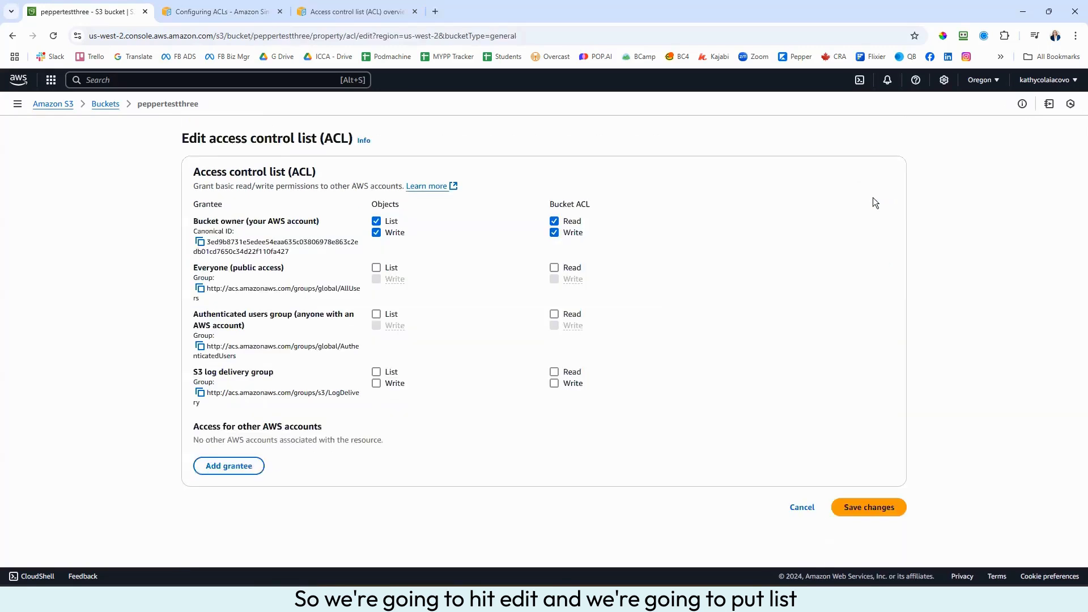
{"action": "left_click", "coordinate": [376, 267]}
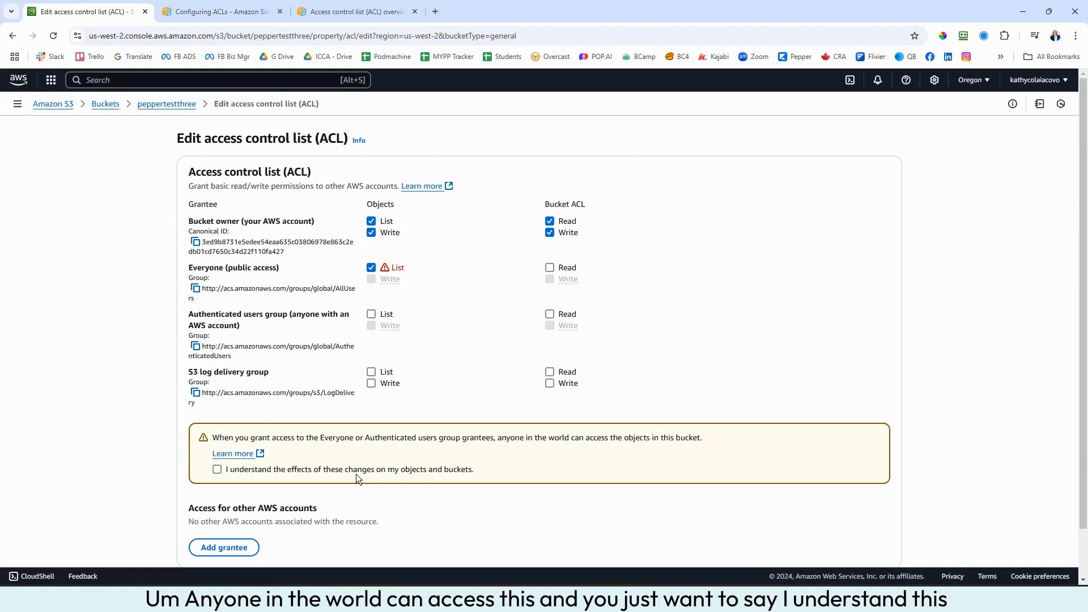
{"action": "left_click", "coordinate": [217, 471]}
{"action": "scroll", "coordinate": [926, 334], "scroll_direction": "down", "scroll_amount": 1}
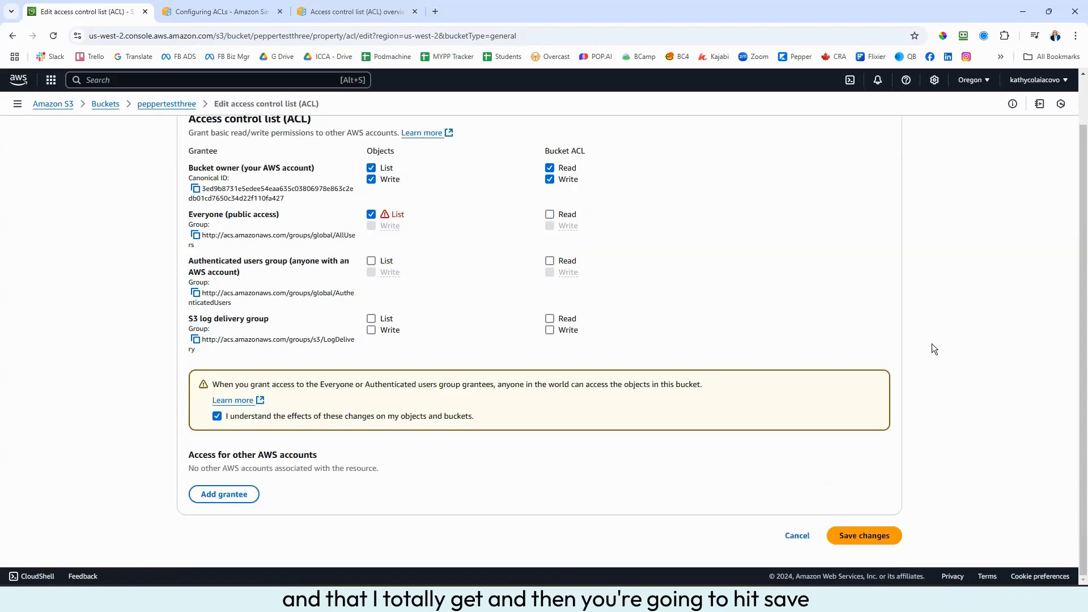
{"action": "left_click", "coordinate": [864, 536]}
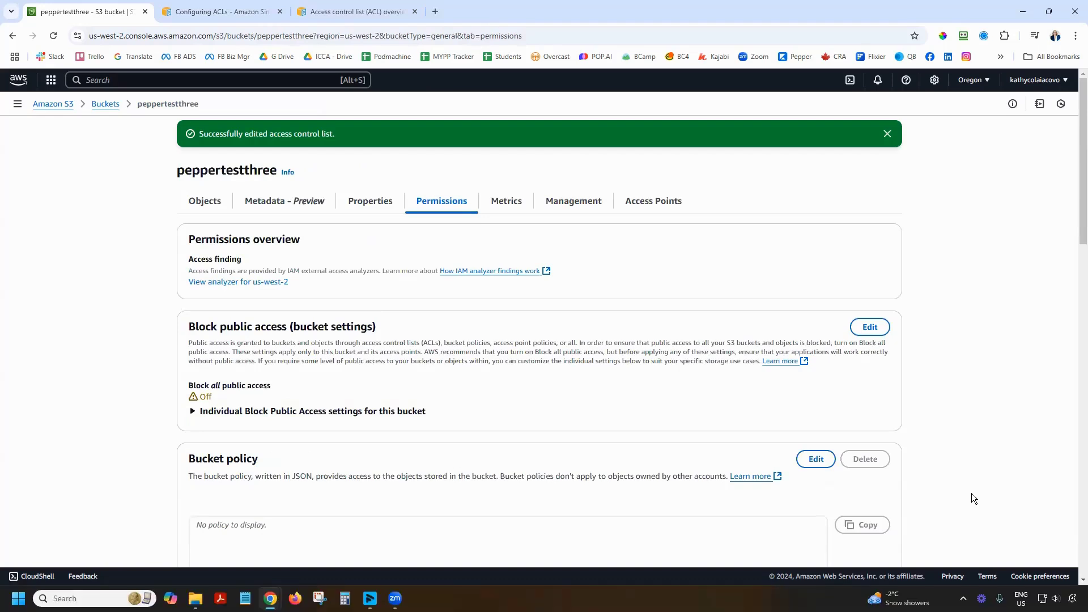
Check the saved access control list grants for each grantee in the peppertestthree bucket's permissions
{"action": "scroll", "coordinate": [905, 398], "scroll_direction": "down", "scroll_amount": 3}
{"action": "scroll", "coordinate": [906, 398], "scroll_direction": "down", "scroll_amount": 10}
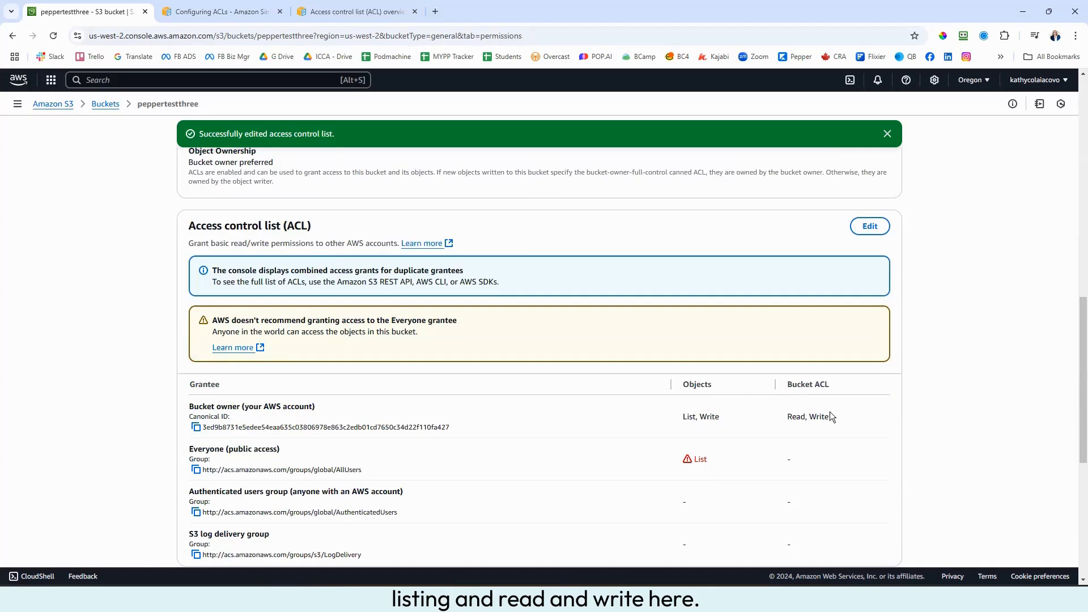
{"action": "scroll", "coordinate": [926, 399], "scroll_direction": "down", "scroll_amount": 5}
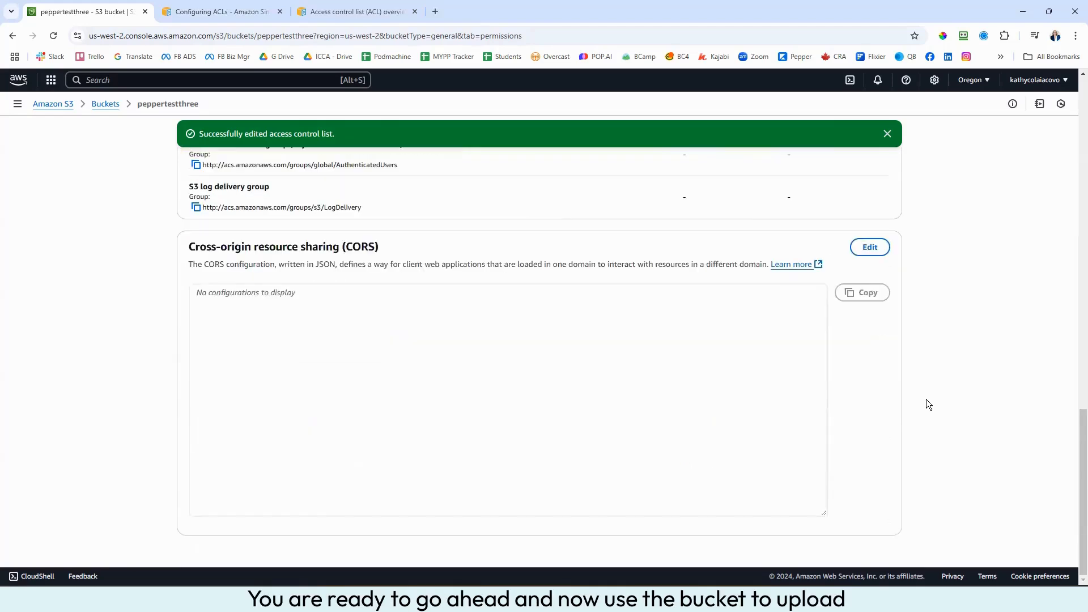
{"action": "scroll", "coordinate": [926, 399], "scroll_direction": "up", "scroll_amount": 10}
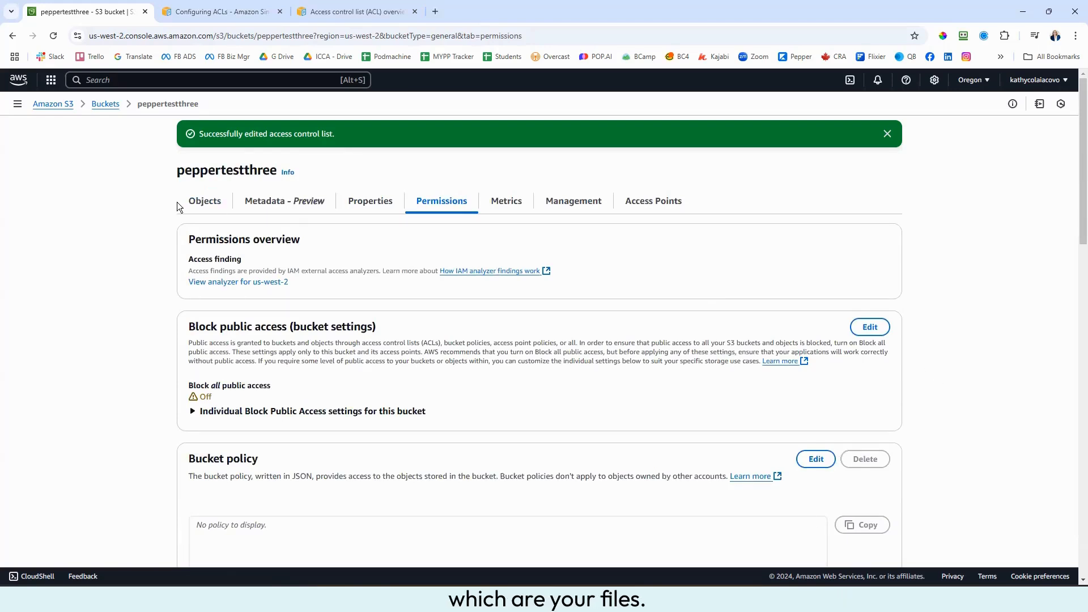
{"action": "left_click", "coordinate": [205, 202]}
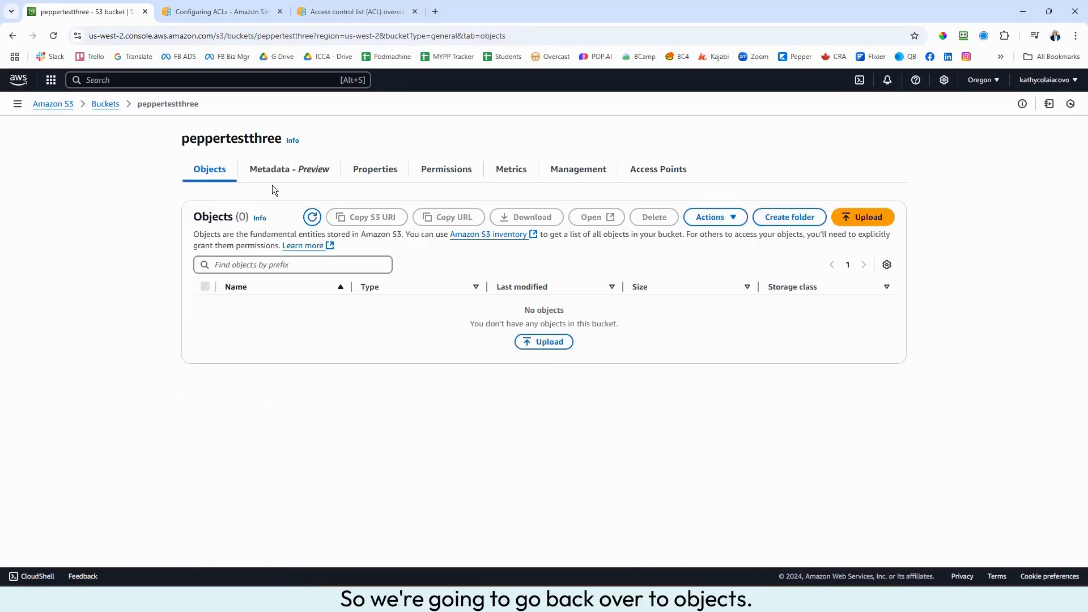
{"action": "left_click", "coordinate": [442, 172]}
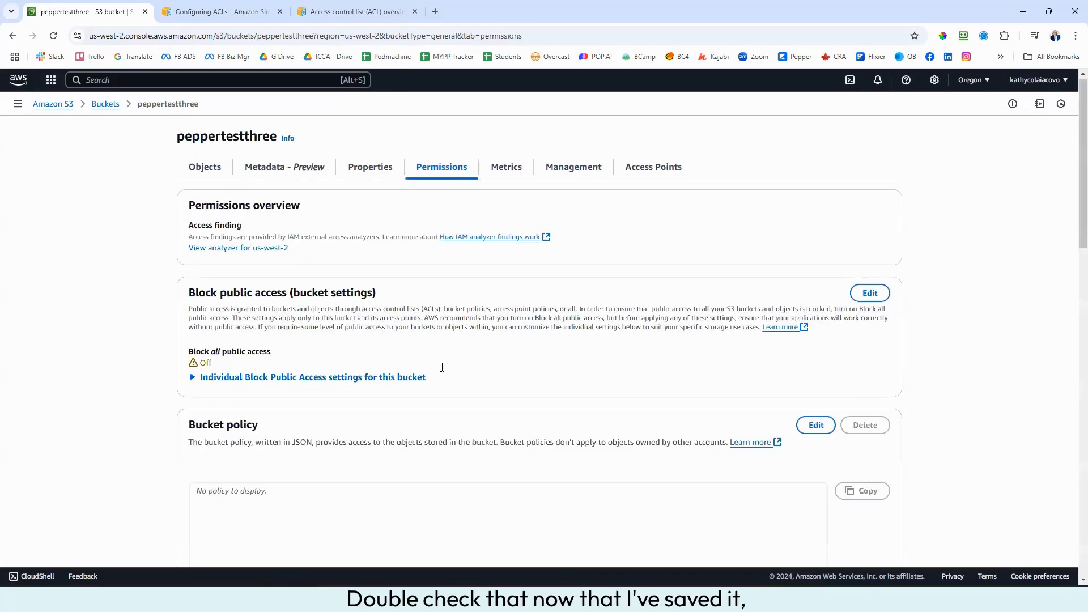
{"action": "scroll", "coordinate": [259, 274], "scroll_direction": "down", "scroll_amount": 2}
{"action": "scroll", "coordinate": [350, 299], "scroll_direction": "down", "scroll_amount": 10}
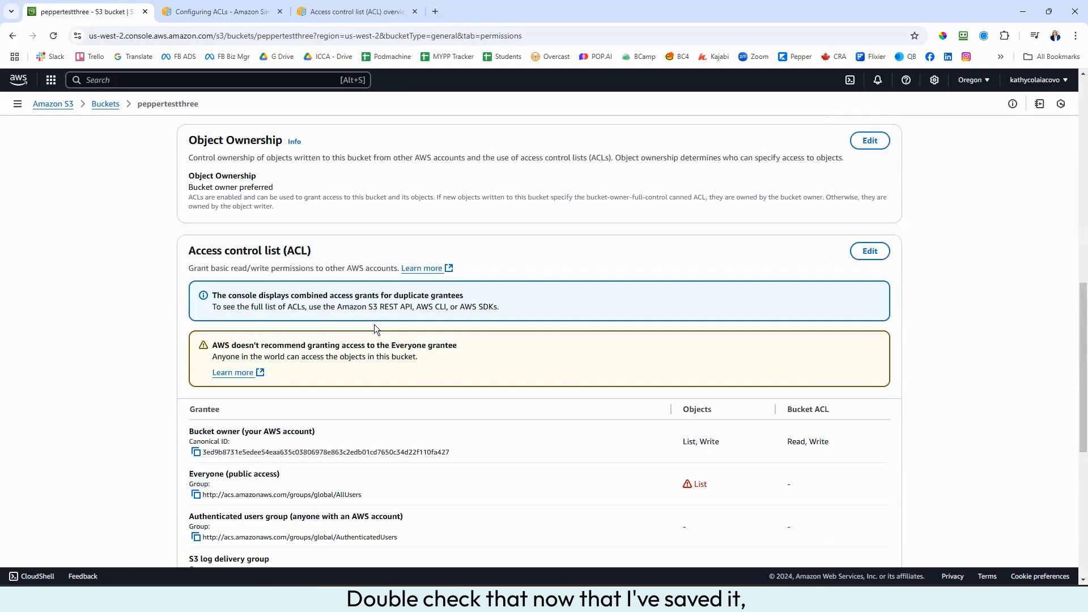
{"action": "scroll", "coordinate": [388, 266], "scroll_direction": "up", "scroll_amount": 12}
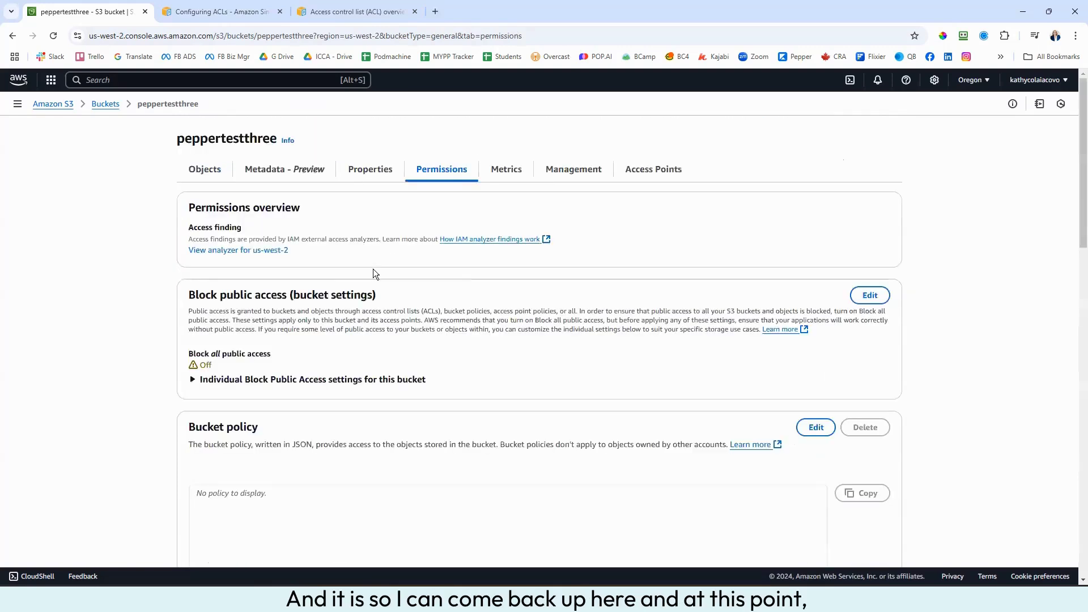
Start an upload from the bucket's object list and open the file picker for adding files
{"action": "left_click", "coordinate": [204, 169]}
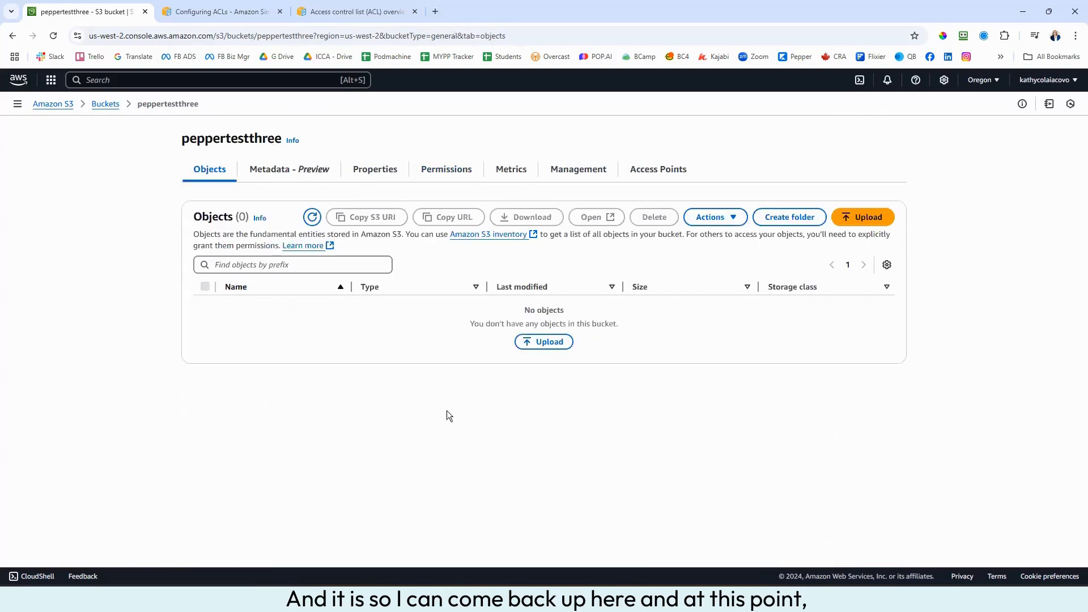
{"action": "left_click", "coordinate": [543, 343]}
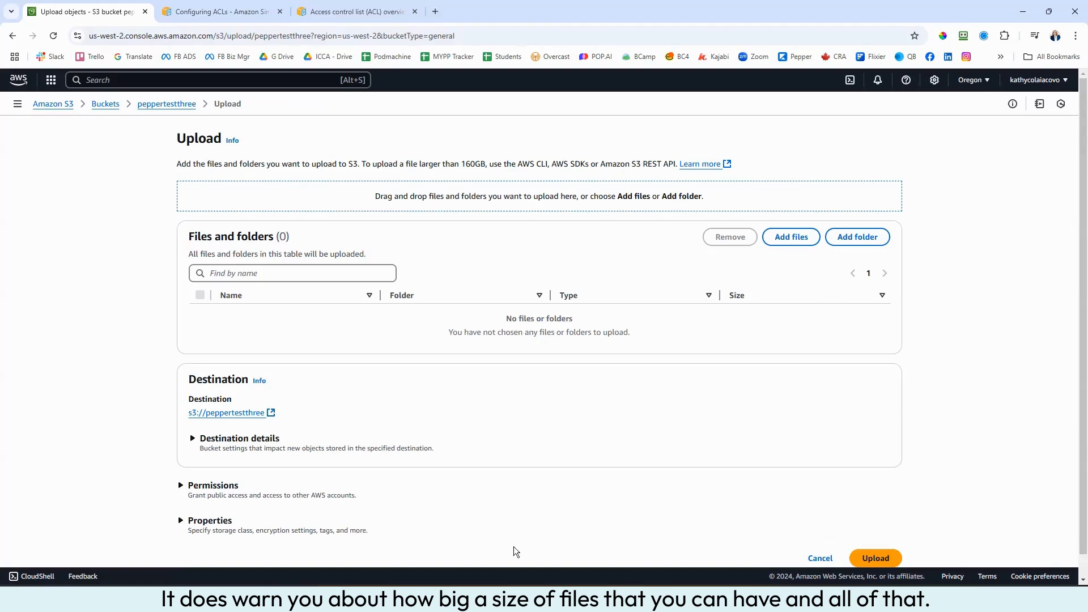
{"action": "left_click", "coordinate": [792, 238]}
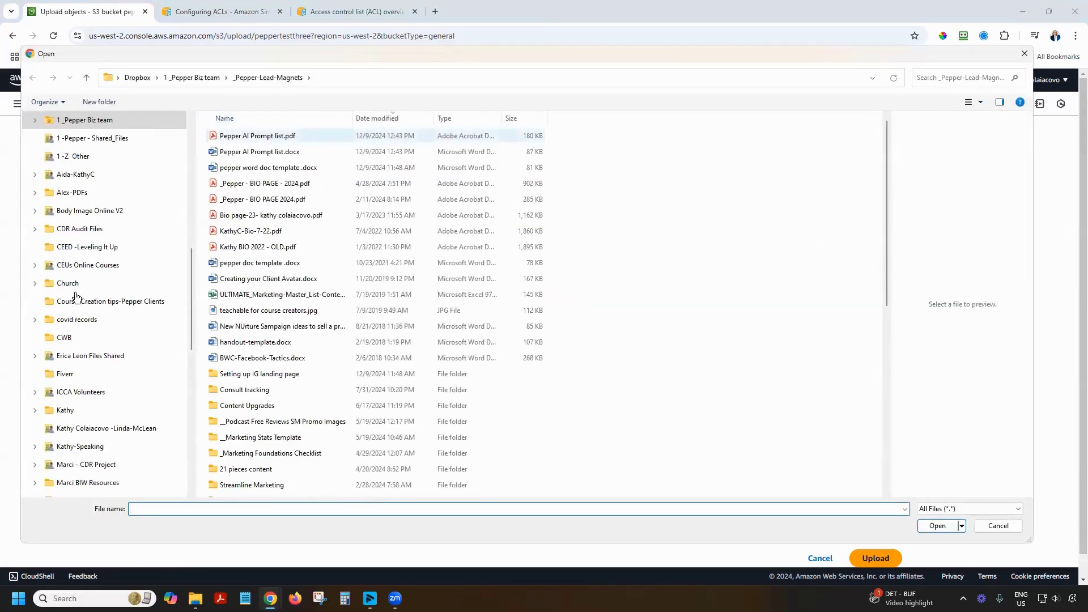
Look through the Content Upgrades and Content Foundations Guide - 2020 folders in _Pepper-Lead-Magnets for a file to upload
{"action": "scroll", "coordinate": [299, 310], "scroll_direction": "down", "scroll_amount": 5}
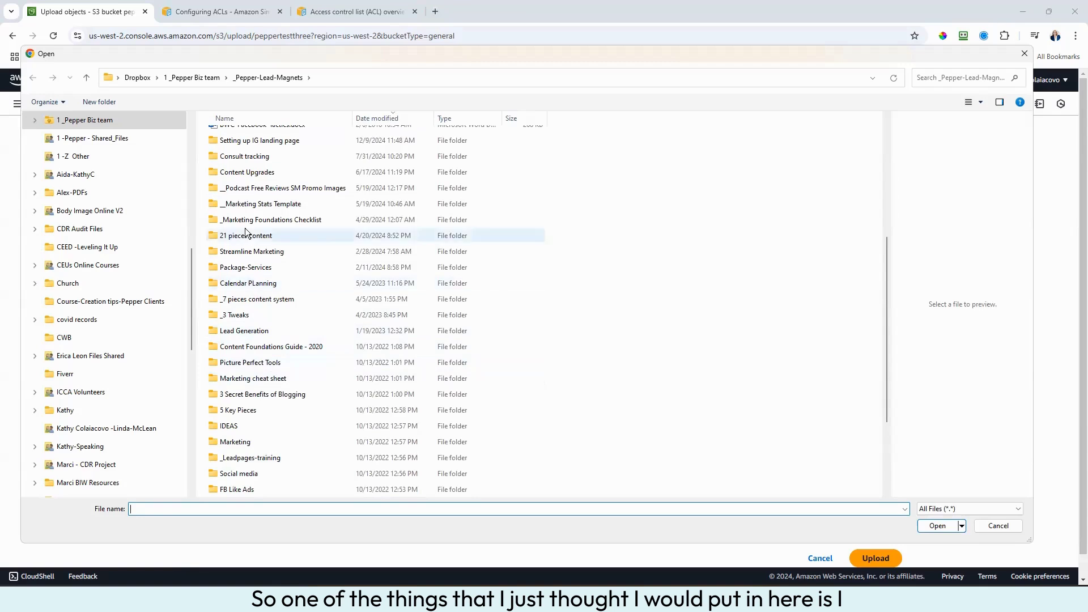
{"action": "double_click", "coordinate": [244, 173]}
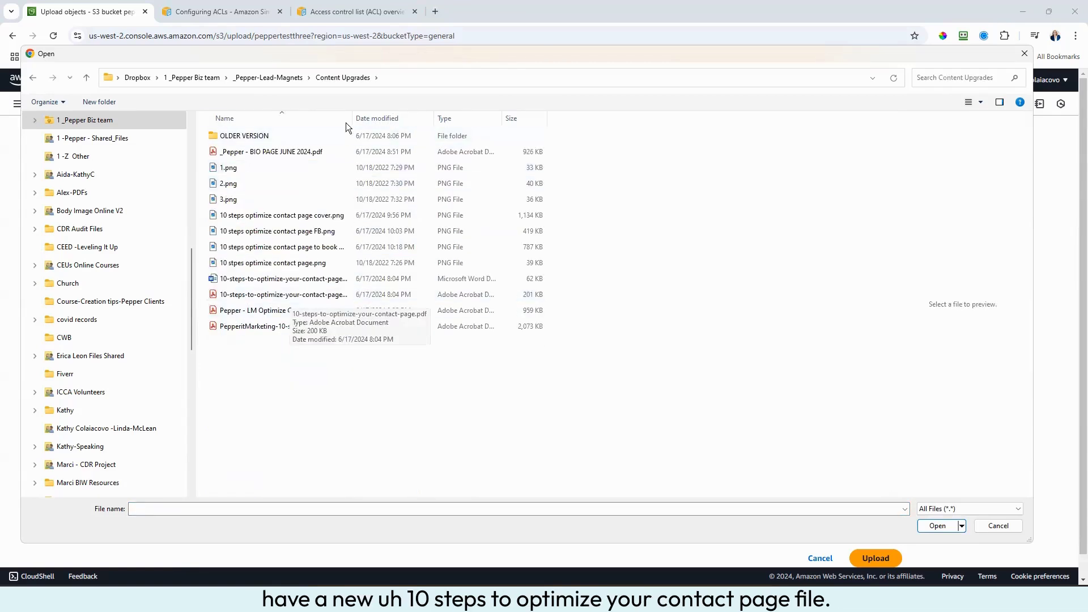
{"action": "left_click_drag", "start_coordinate": [354, 117], "coordinate": [425, 118]}
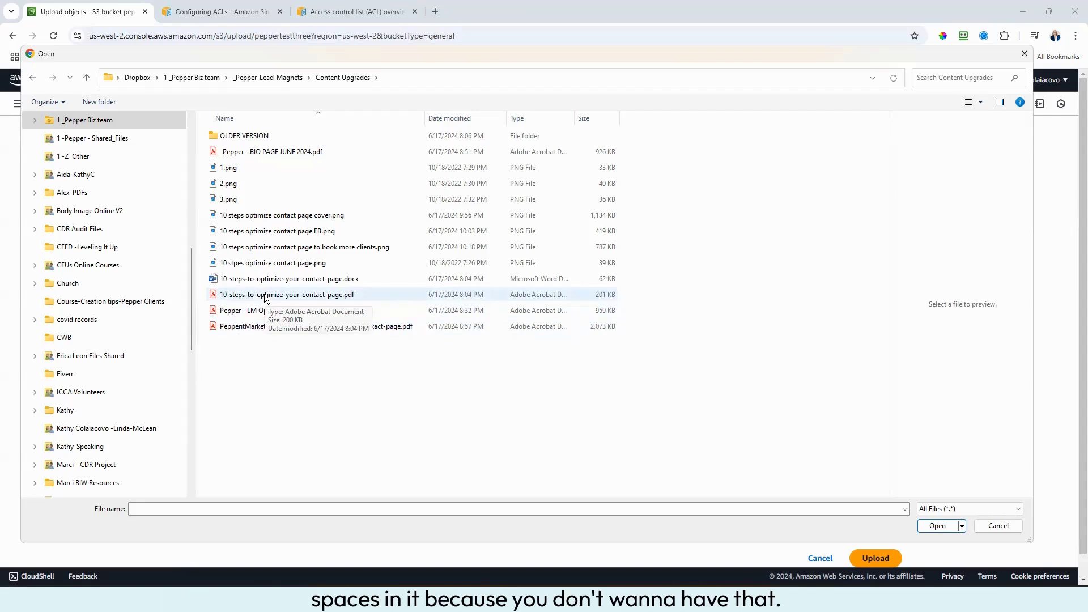
{"action": "left_click", "coordinate": [270, 78]}
{"action": "scroll", "coordinate": [294, 300], "scroll_direction": "down", "scroll_amount": 5}
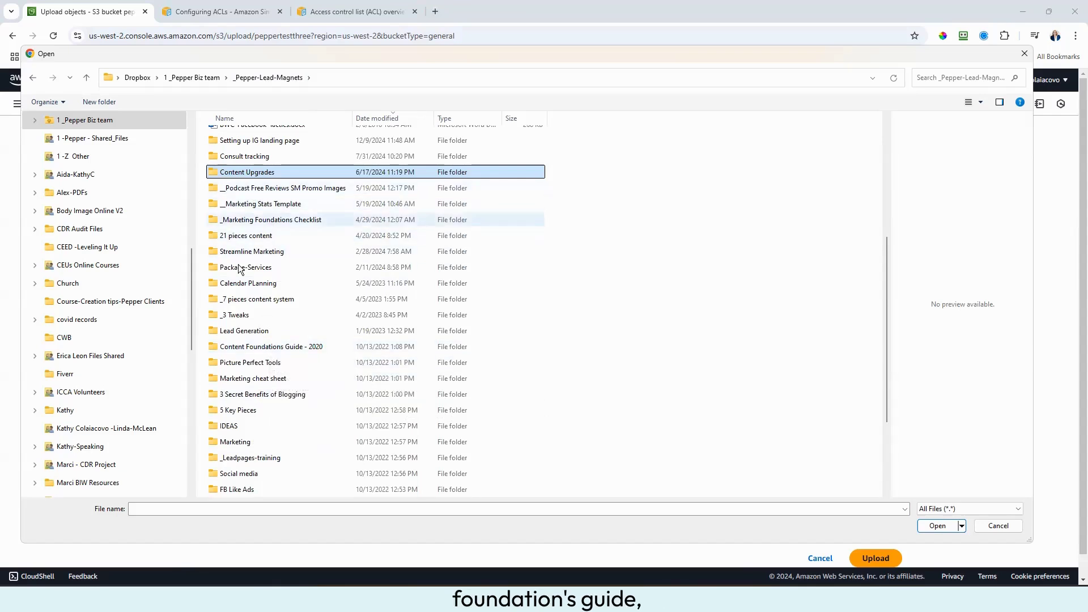
{"action": "double_click", "coordinate": [252, 348]}
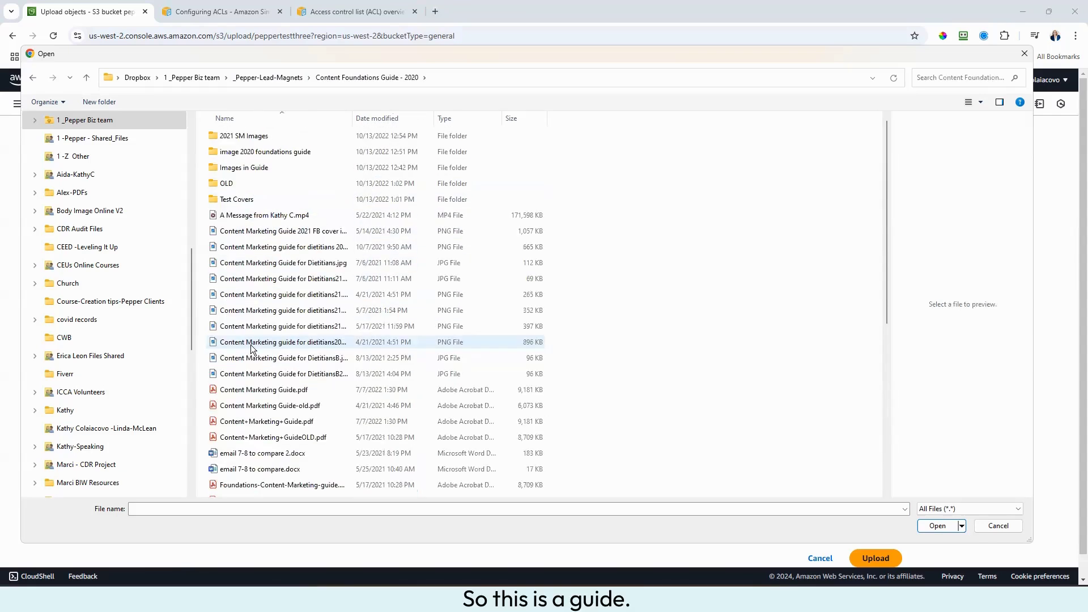
{"action": "scroll", "coordinate": [396, 368], "scroll_direction": "down", "scroll_amount": 4}
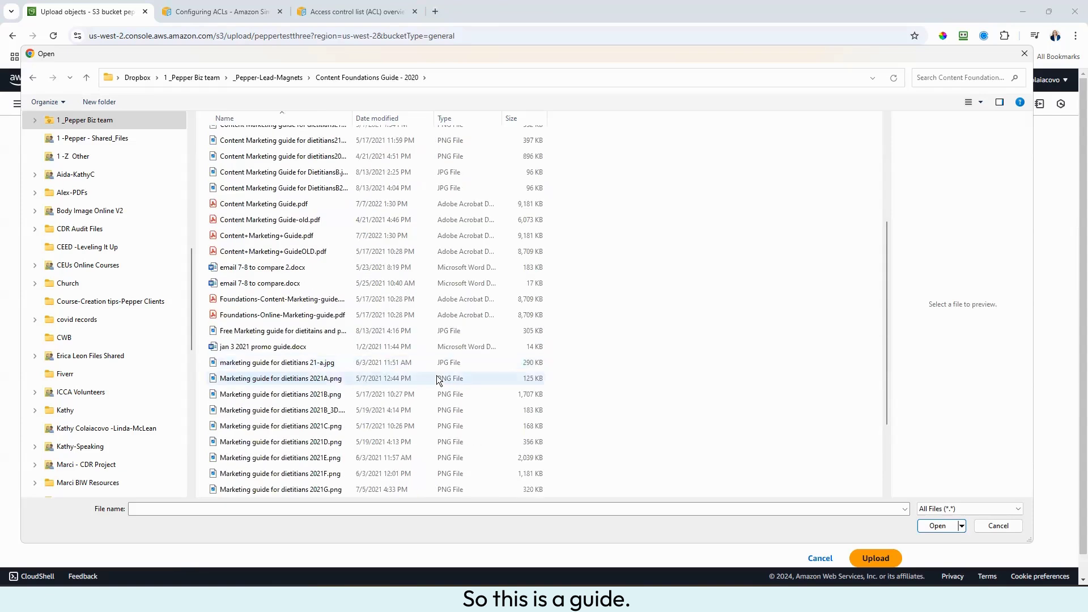
{"action": "scroll", "coordinate": [362, 317], "scroll_direction": "up", "scroll_amount": 4}
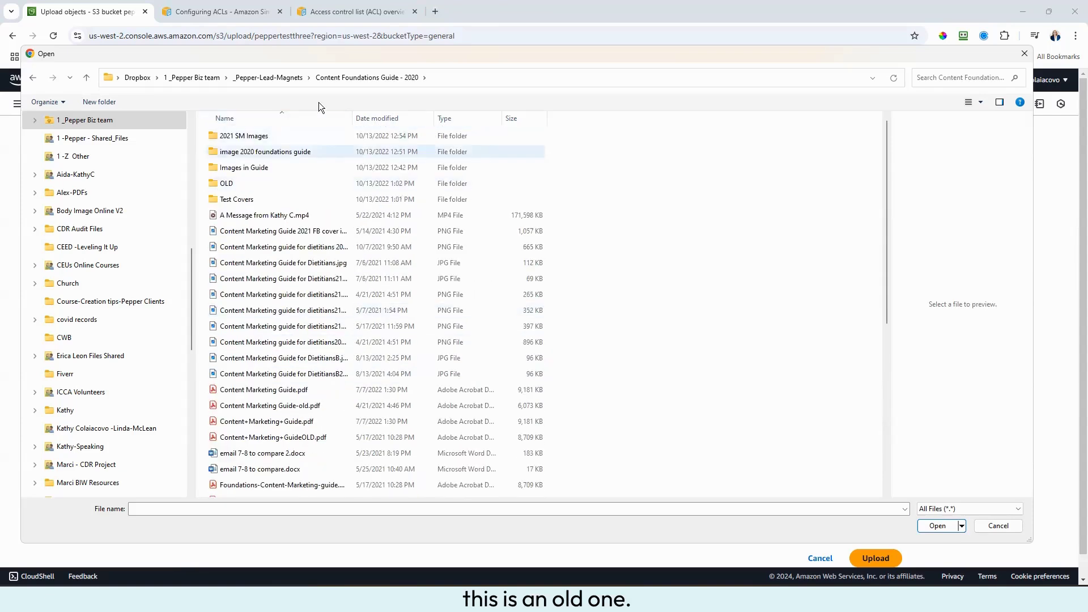
{"action": "left_click", "coordinate": [281, 79]}
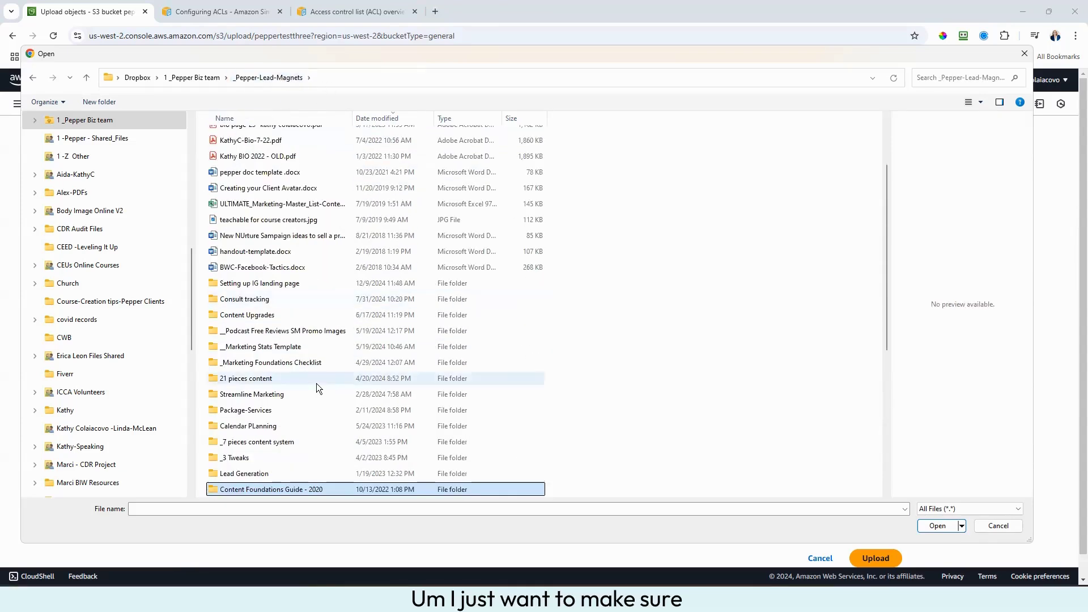
{"action": "scroll", "coordinate": [262, 452], "scroll_direction": "down", "scroll_amount": 2}
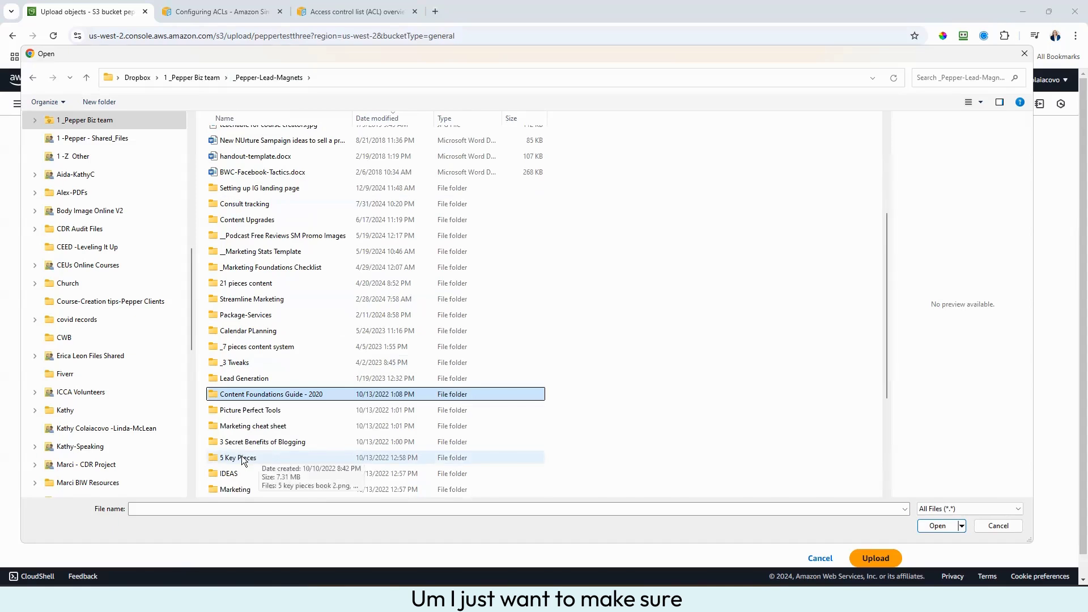
{"action": "scroll", "coordinate": [280, 456], "scroll_direction": "down", "scroll_amount": 1}
{"action": "scroll", "coordinate": [286, 374], "scroll_direction": "up", "scroll_amount": 5}
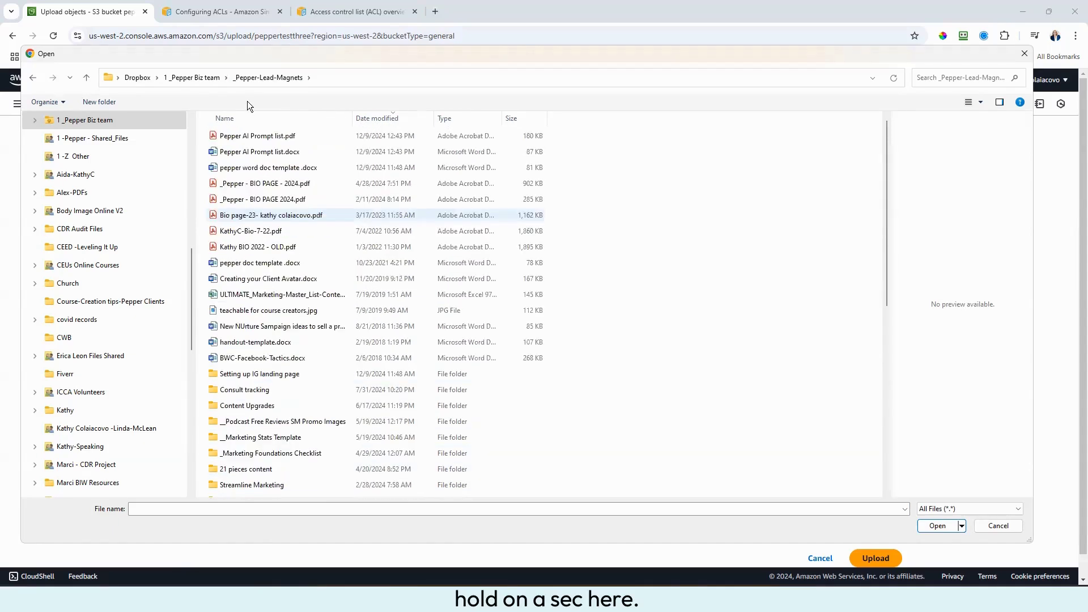
Add Marketing-Foundations-Checklist.pdf from the _Marketing Foundations Checklist folder and upload it to the peppertestthree bucket
{"action": "left_click", "coordinate": [253, 117]}
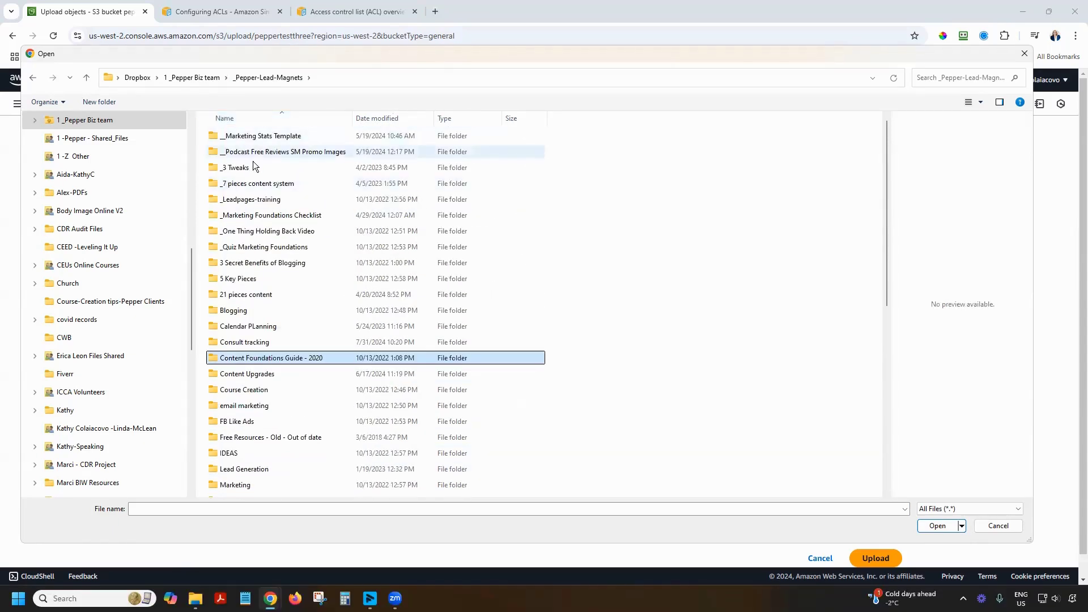
{"action": "double_click", "coordinate": [261, 218]}
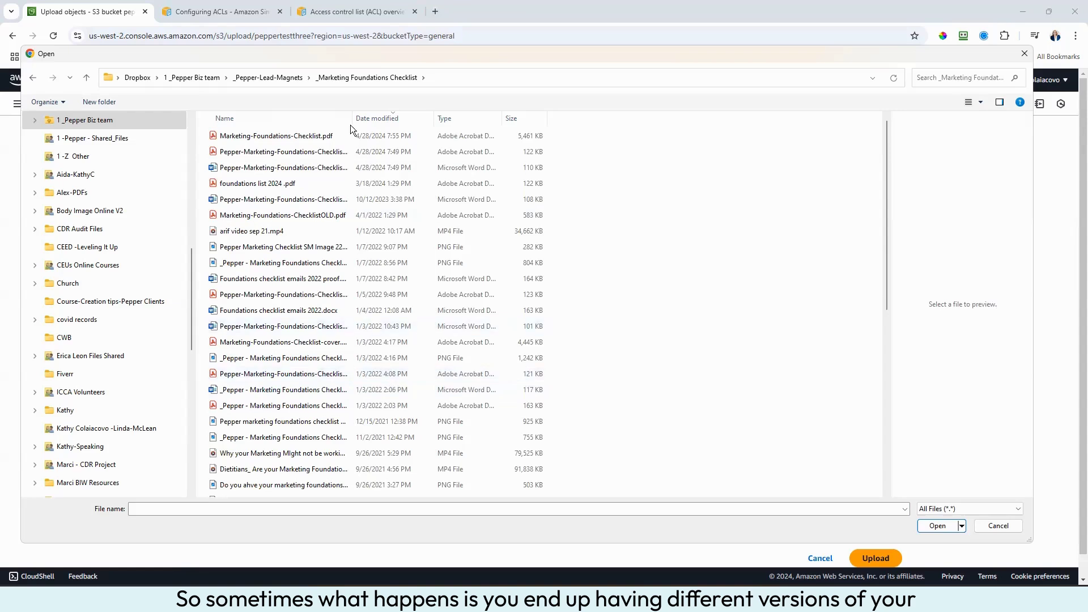
{"action": "left_click_drag", "start_coordinate": [352, 118], "coordinate": [544, 118]}
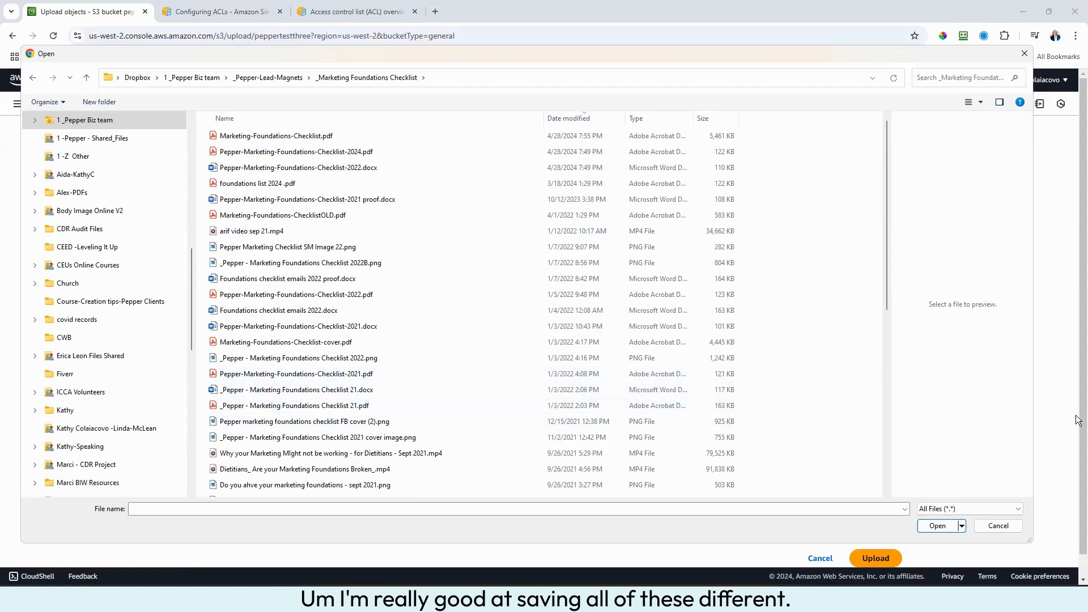
{"action": "left_click", "coordinate": [244, 408]}
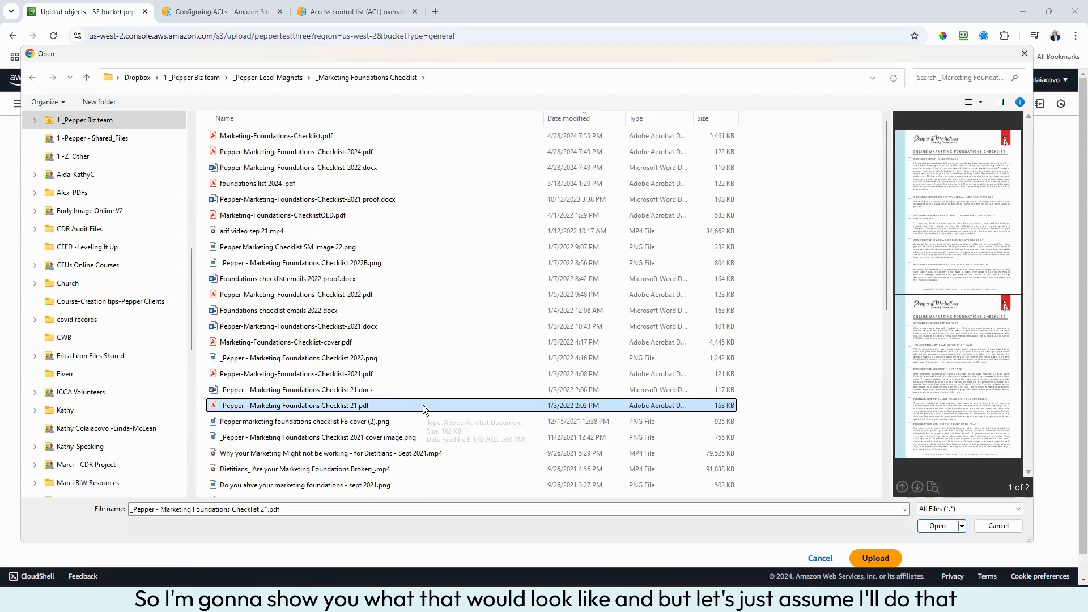
{"action": "left_click", "coordinate": [269, 139]}
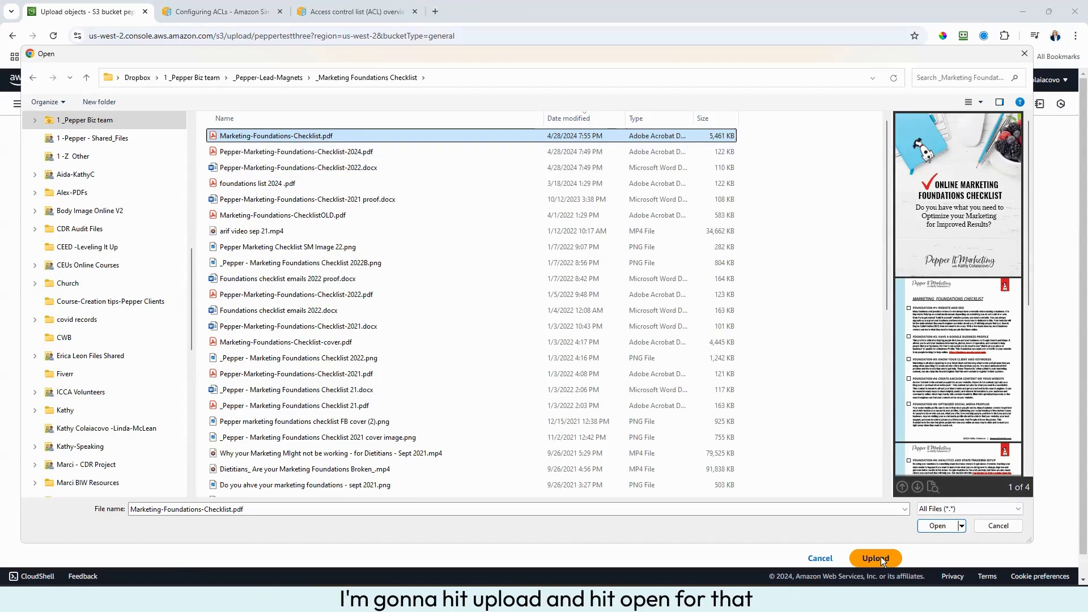
{"action": "left_click", "coordinate": [940, 526]}
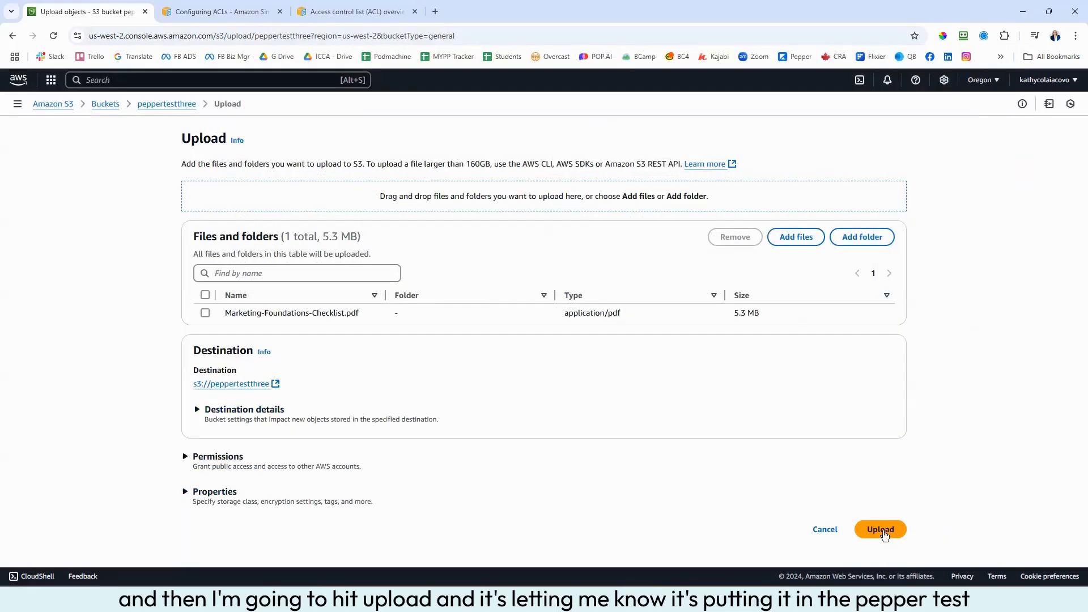
{"action": "left_click", "coordinate": [887, 528]}
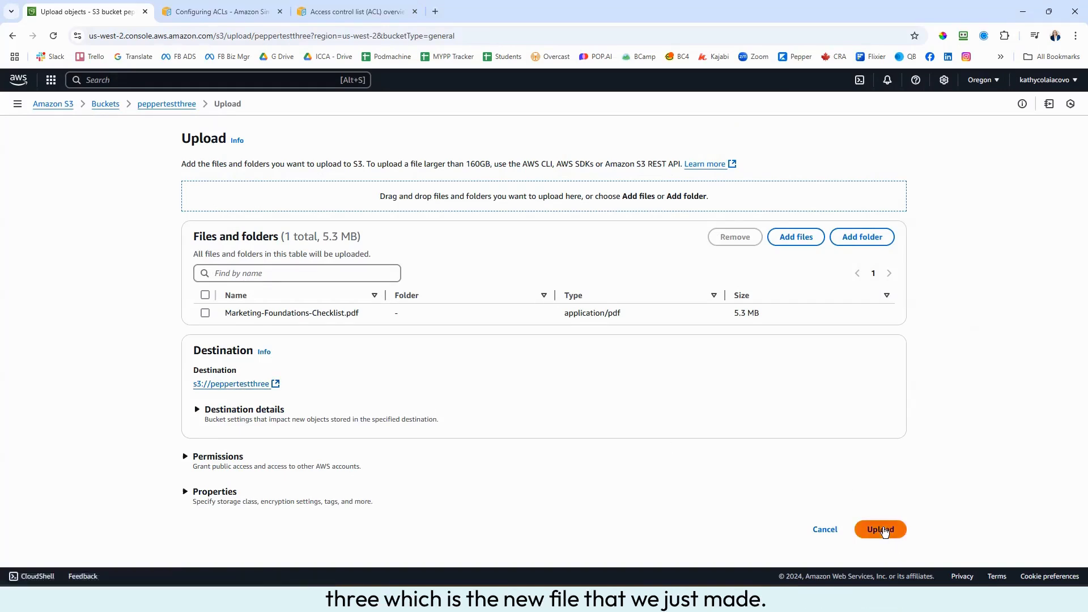
{"action": "left_click", "coordinate": [882, 529]}
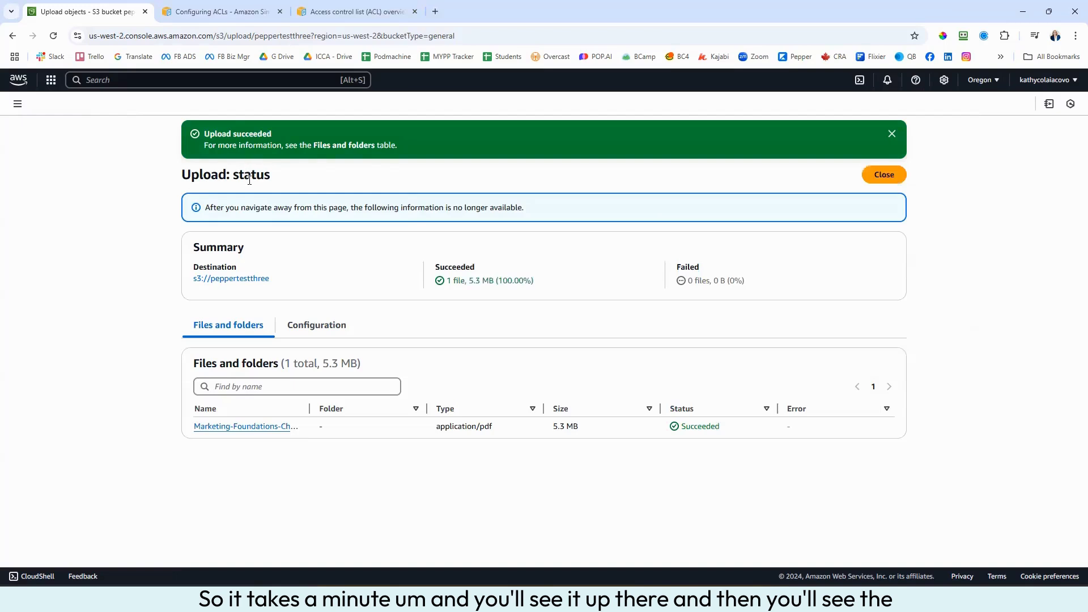
Open the details of the uploaded Marketing-Foundations-Checklist.pdf and test its object URL in a new tab
{"action": "left_click", "coordinate": [265, 429]}
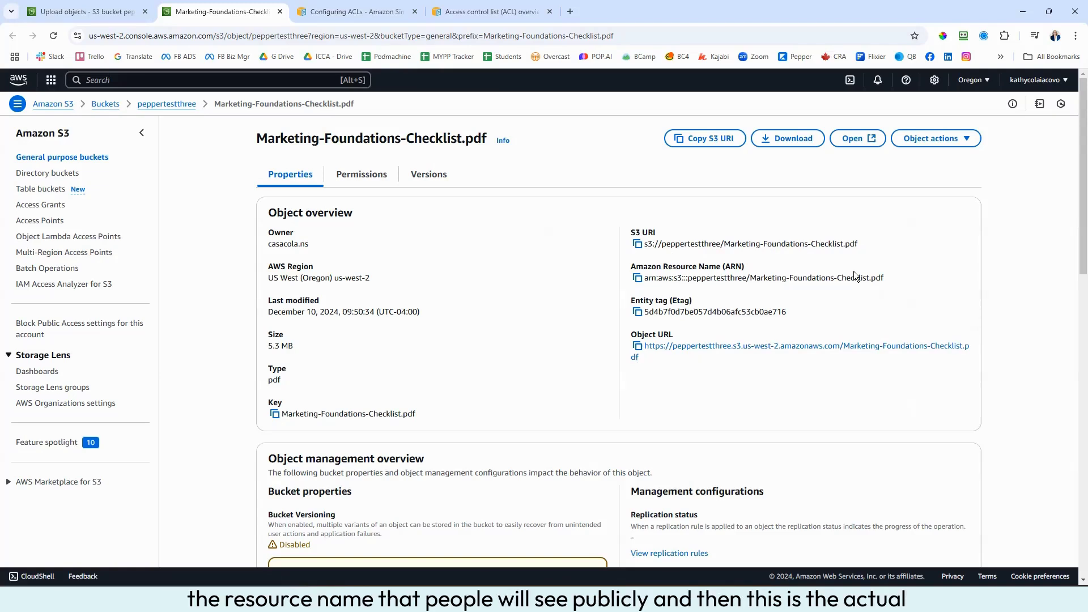
{"action": "left_click", "coordinate": [859, 350]}
{"action": "left_click", "coordinate": [13, 37]}
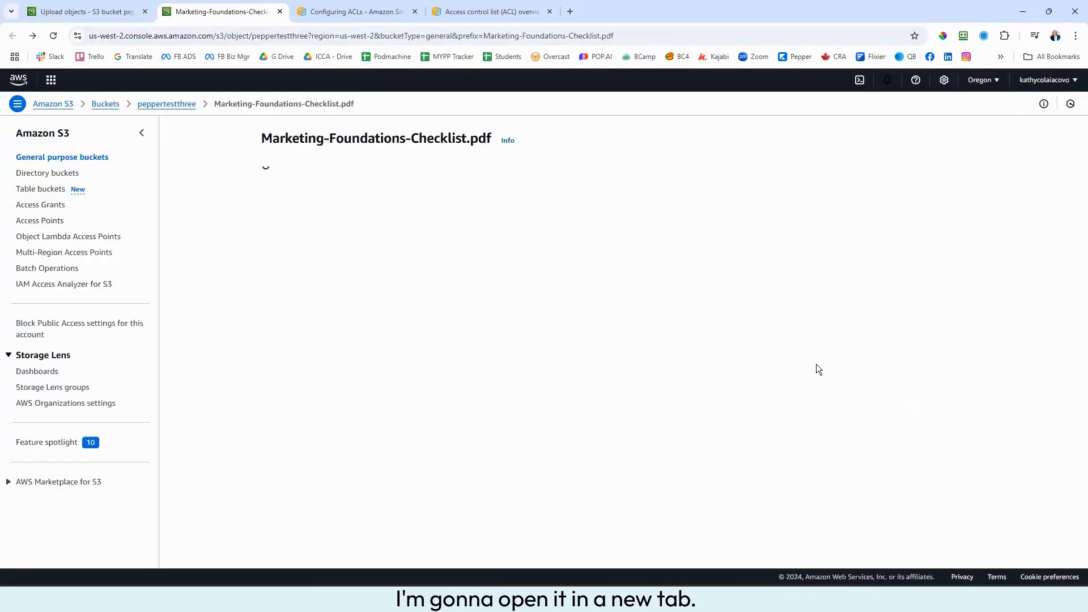
{"action": "right_click", "coordinate": [814, 348]}
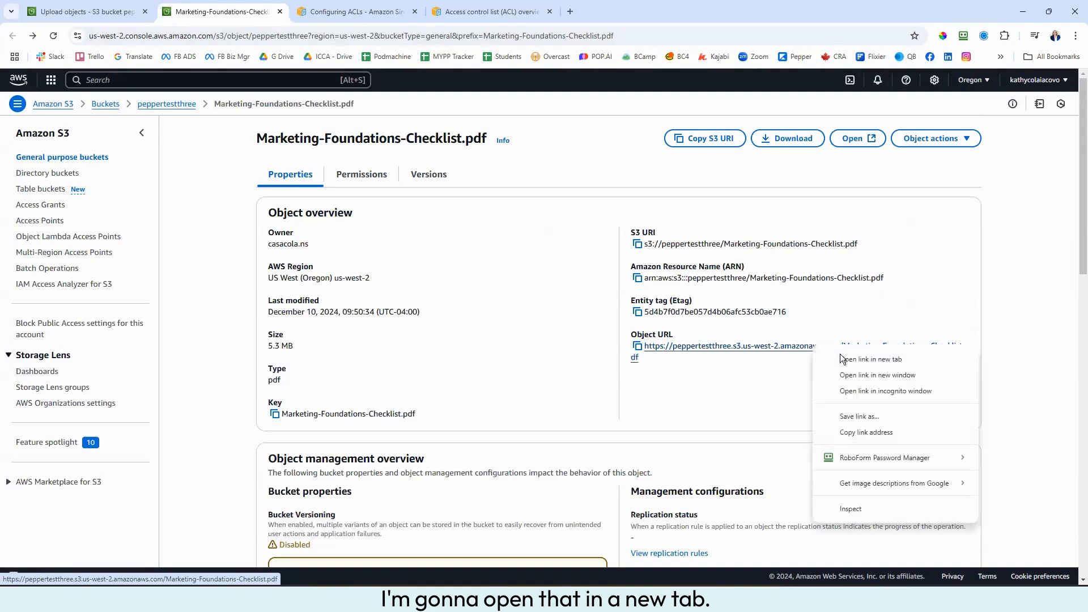
{"action": "left_click", "coordinate": [884, 359]}
{"action": "left_click", "coordinate": [346, 12]}
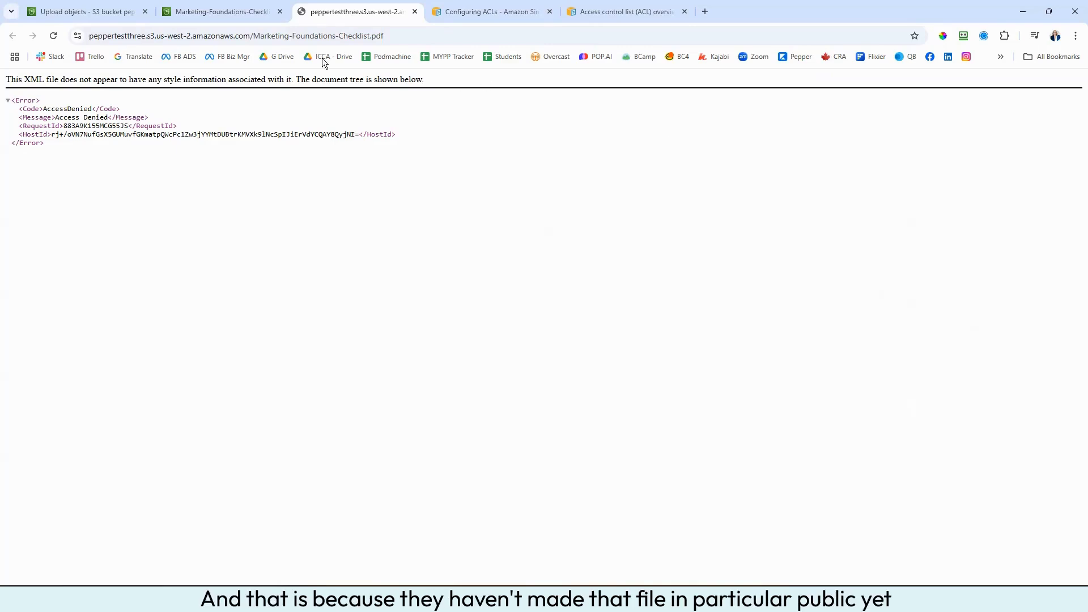
Review the access control list of Marketing-Foundations-Checklist.pdf and its editable grants, leaving without saving
{"action": "left_click", "coordinate": [232, 11]}
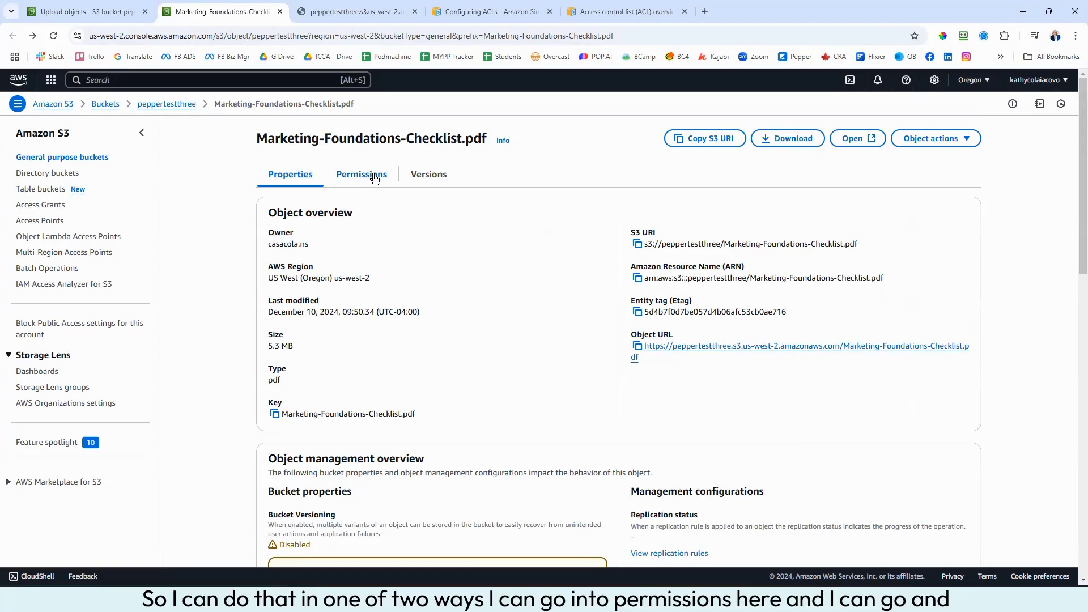
{"action": "left_click", "coordinate": [367, 176]}
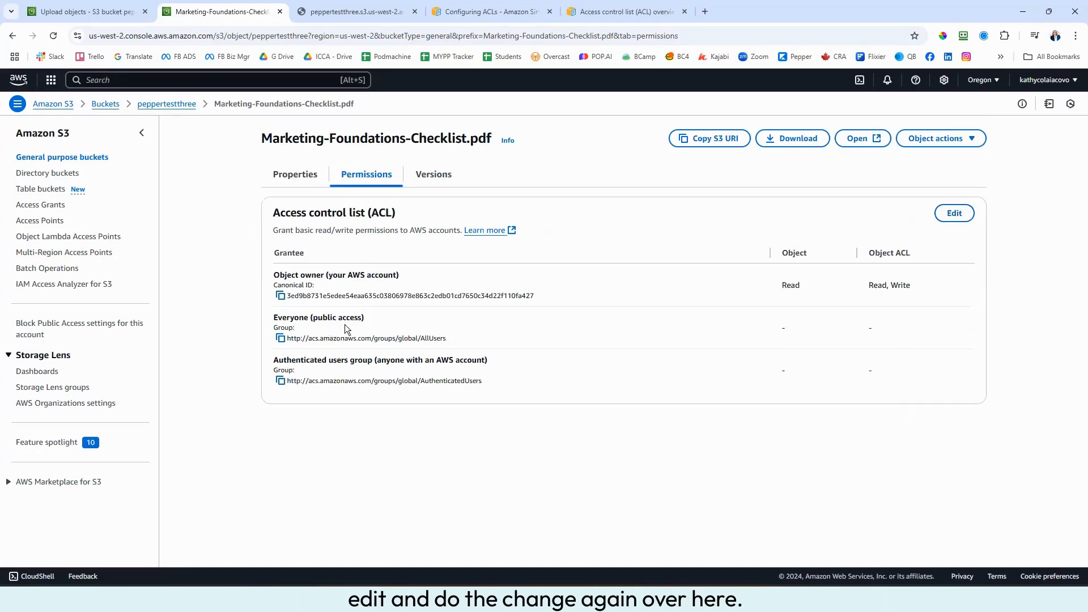
{"action": "left_click", "coordinate": [955, 215]}
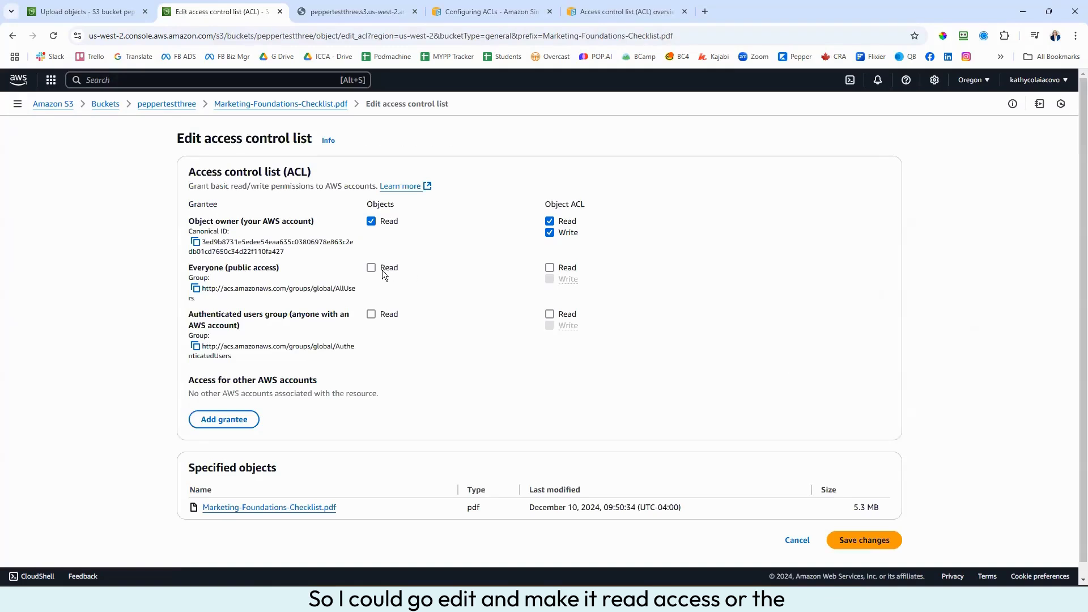
{"action": "left_click", "coordinate": [801, 540]}
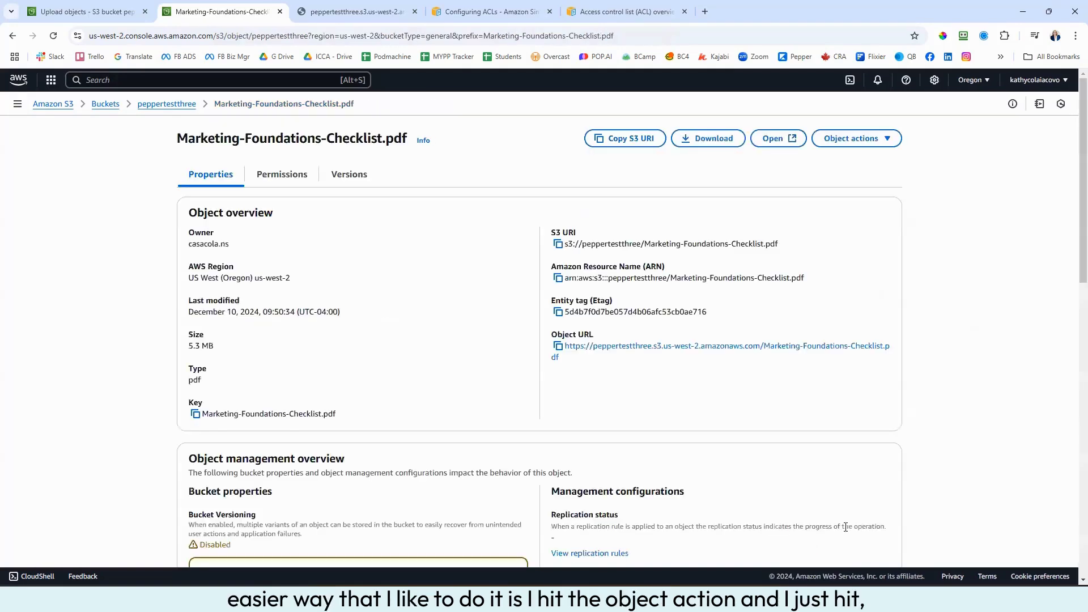
Make Marketing-Foundations-Checklist.pdf public using ACL
{"action": "left_click", "coordinate": [876, 142]}
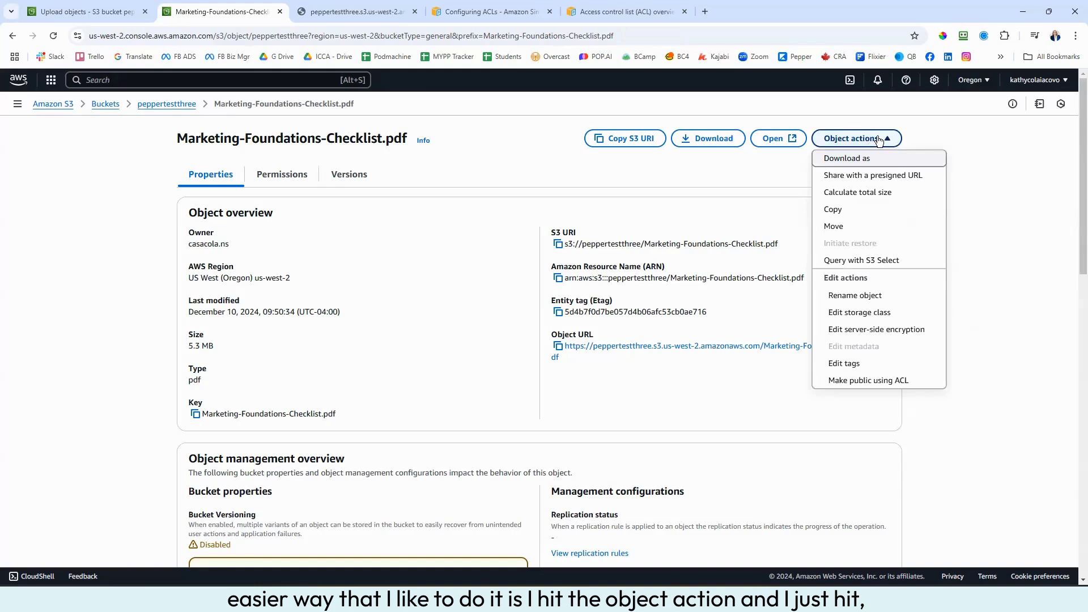
{"action": "left_click", "coordinate": [870, 381]}
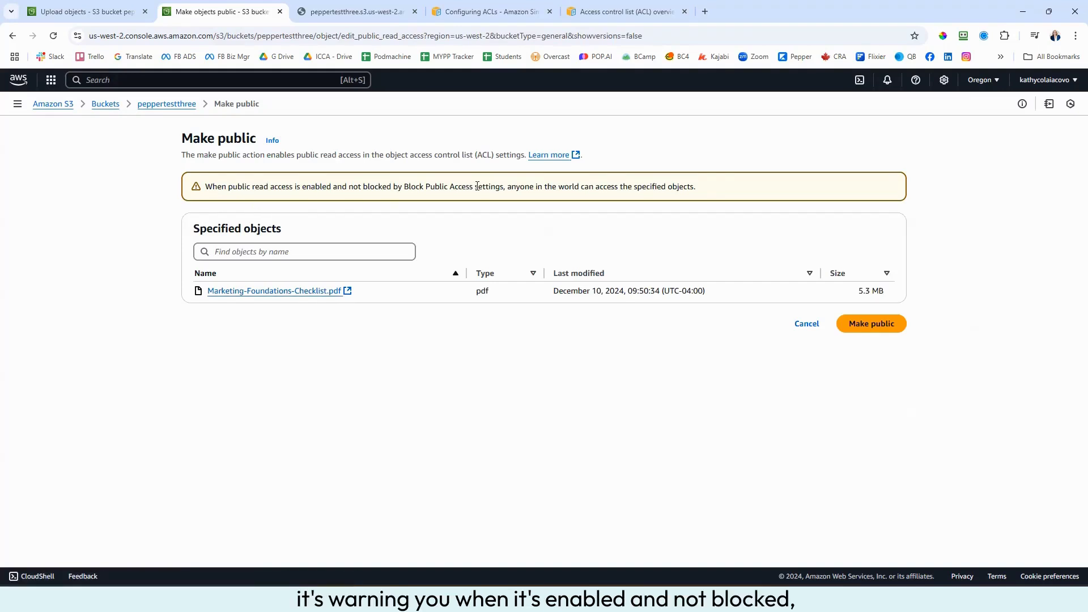
{"action": "left_click", "coordinate": [873, 330]}
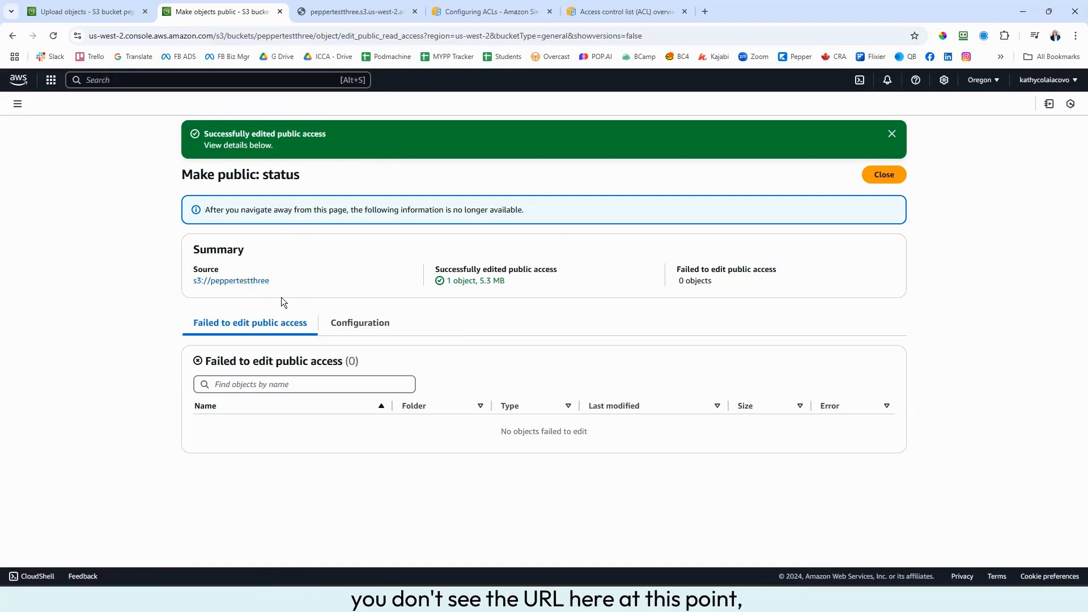
Test the object URL of Marketing-Foundations-Checklist.pdf in a new tab, and examine the document and its web address
{"action": "left_click", "coordinate": [235, 281]}
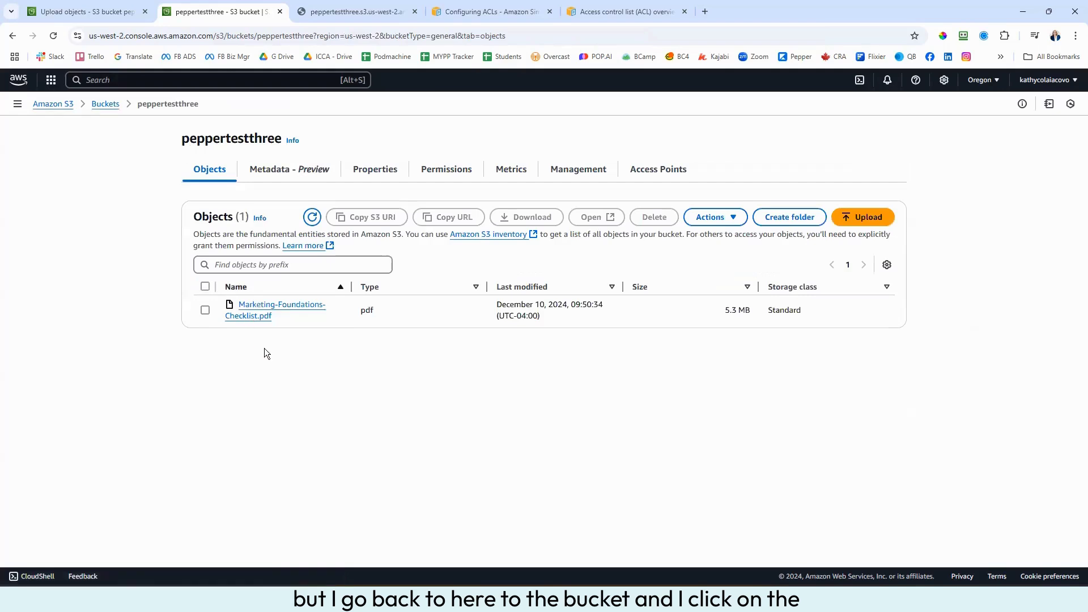
{"action": "left_click", "coordinate": [262, 312]}
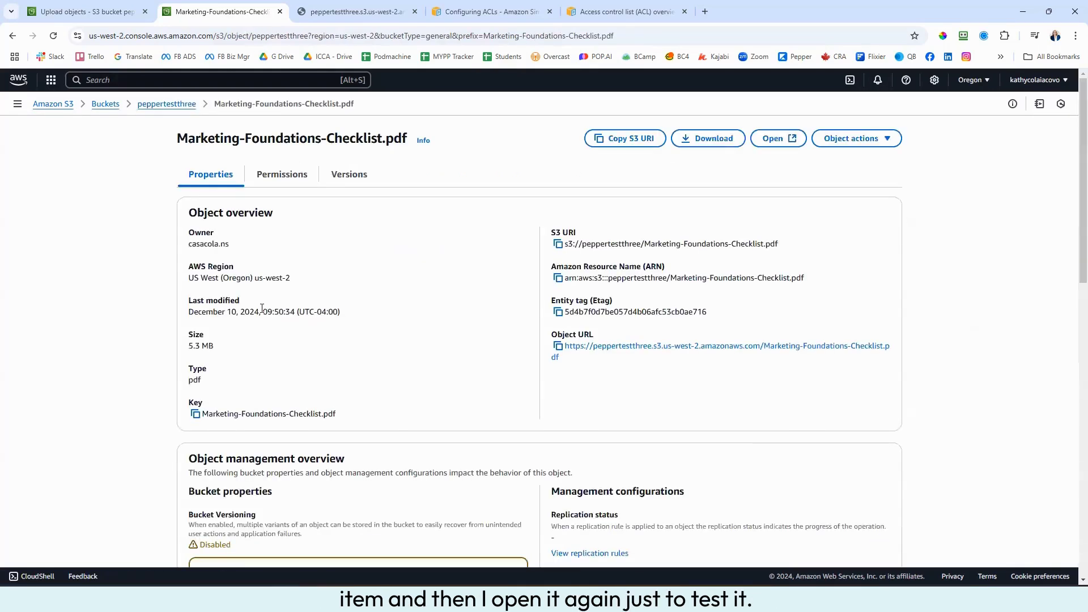
{"action": "right_click", "coordinate": [740, 346]}
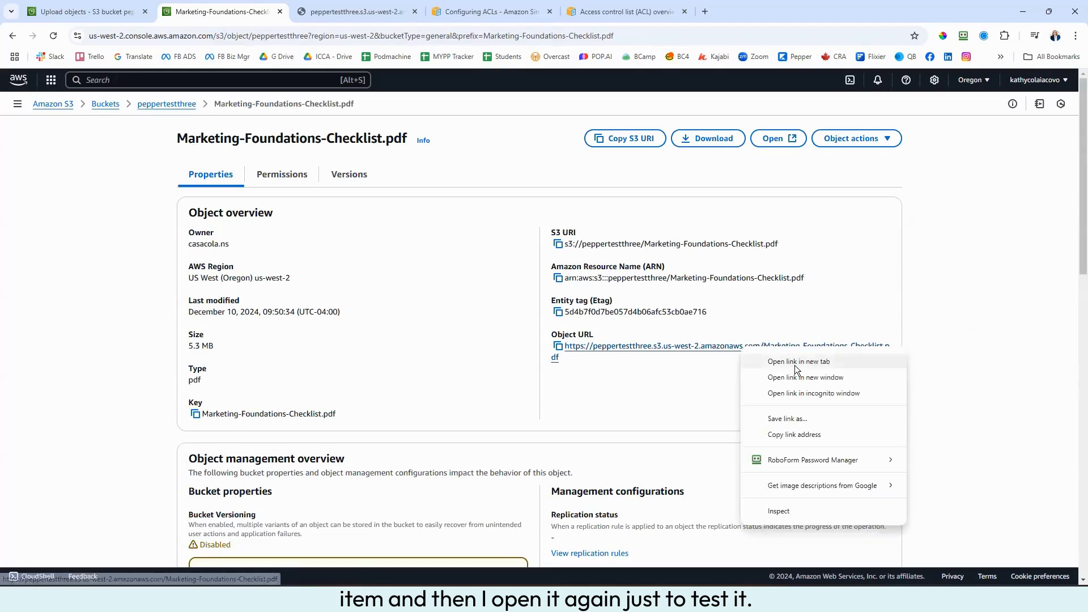
{"action": "left_click", "coordinate": [795, 362]}
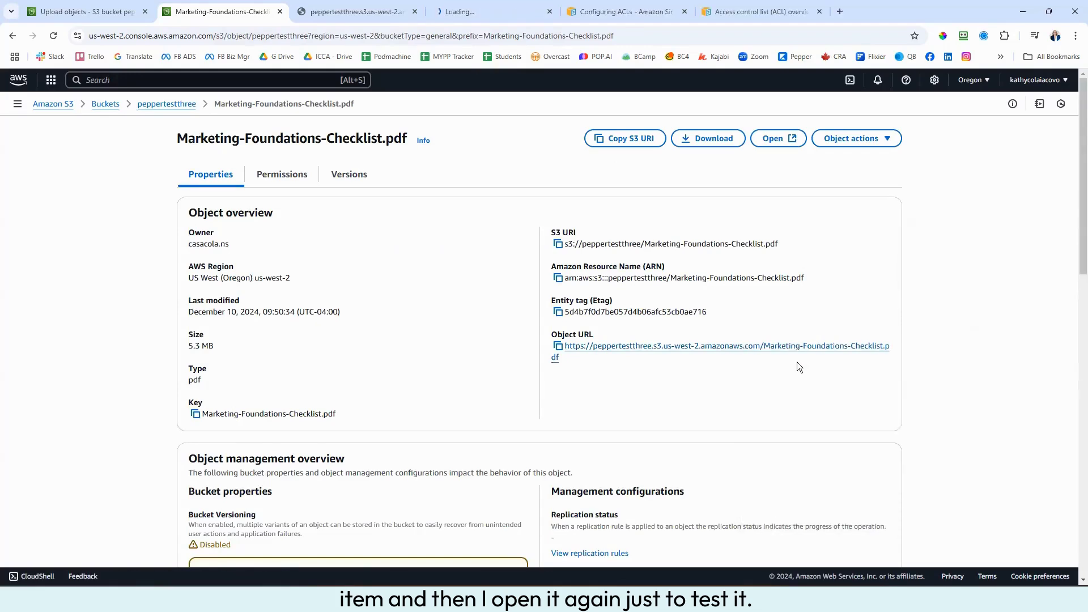
{"action": "left_click", "coordinate": [470, 11]}
{"action": "scroll", "coordinate": [537, 456], "scroll_direction": "down", "scroll_amount": 12}
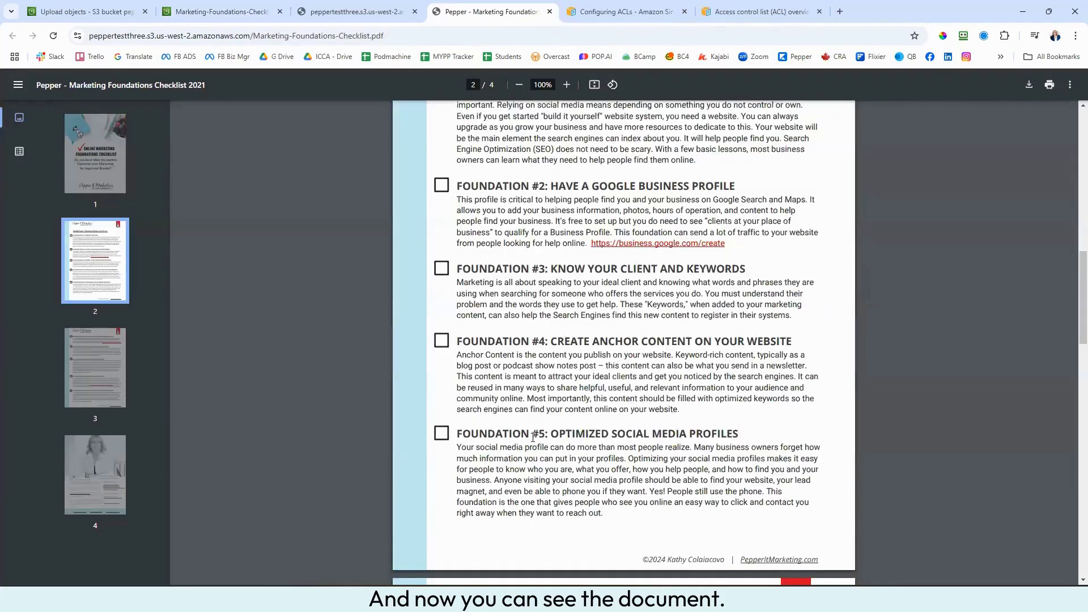
{"action": "scroll", "coordinate": [384, 113], "scroll_direction": "up", "scroll_amount": 7}
{"action": "left_click_drag", "start_coordinate": [397, 36], "coordinate": [74, 31]}
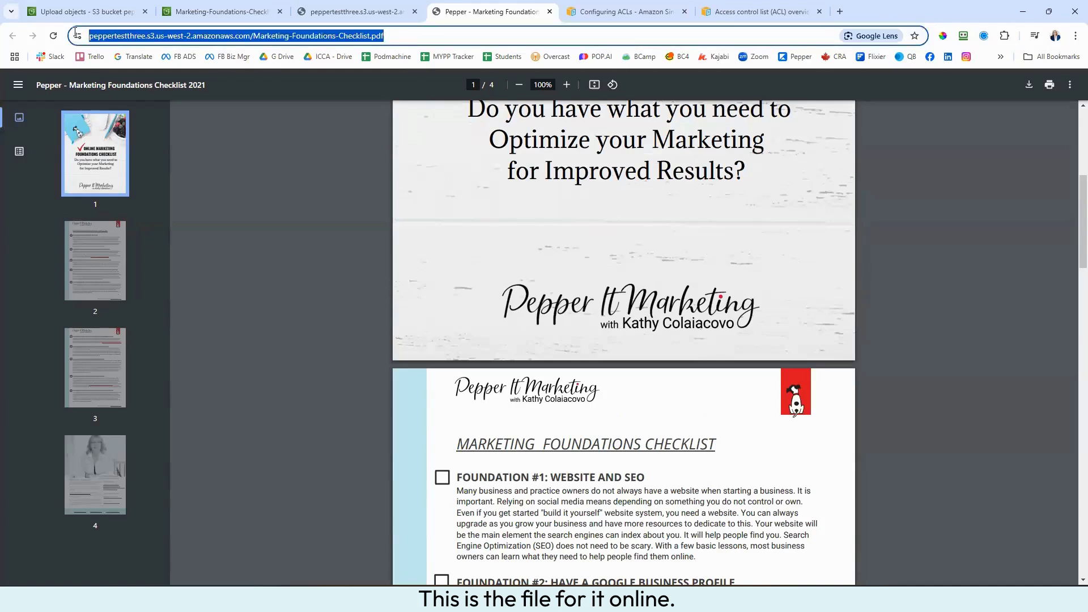
{"action": "left_click", "coordinate": [306, 36]}
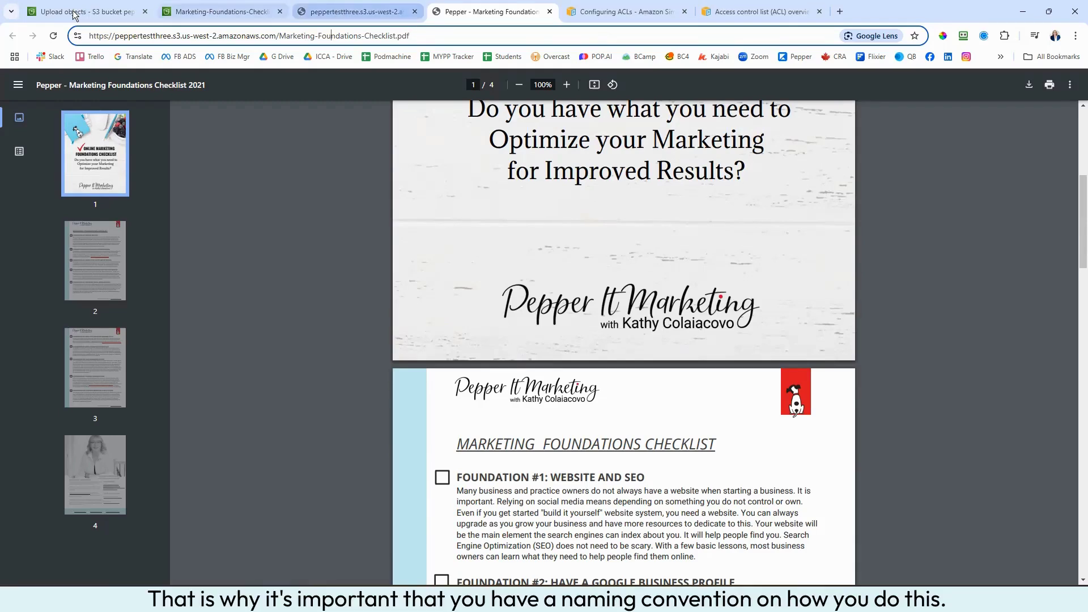
Upload _Pepper - Marketing Foundations Checklist 21.pdf from the _Marketing Foundations Checklist folder to the peppertestthree bucket
{"action": "left_click", "coordinate": [102, 14]}
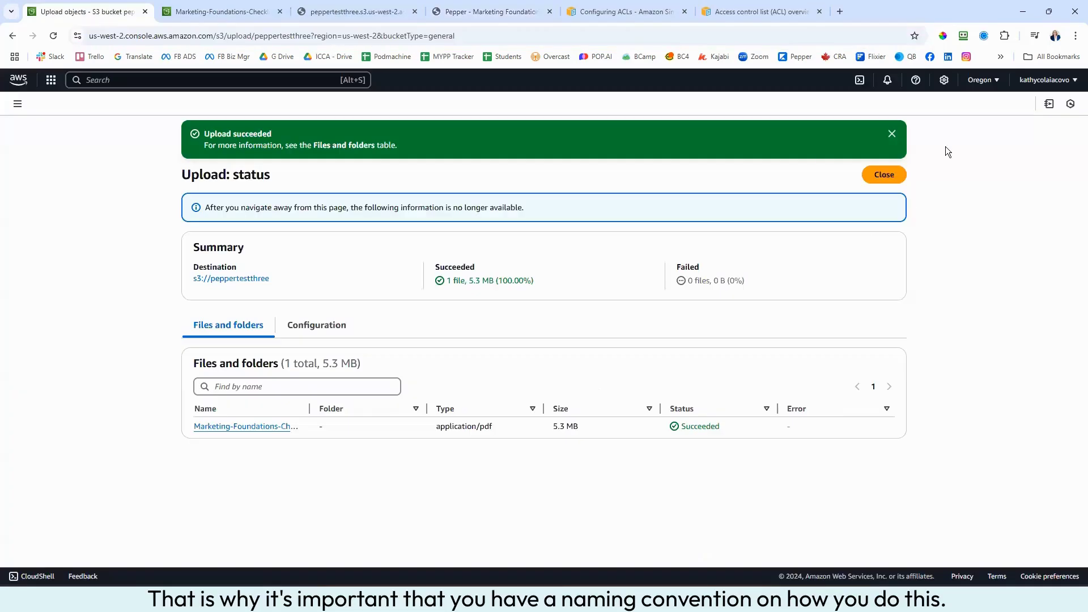
{"action": "left_click", "coordinate": [891, 133]}
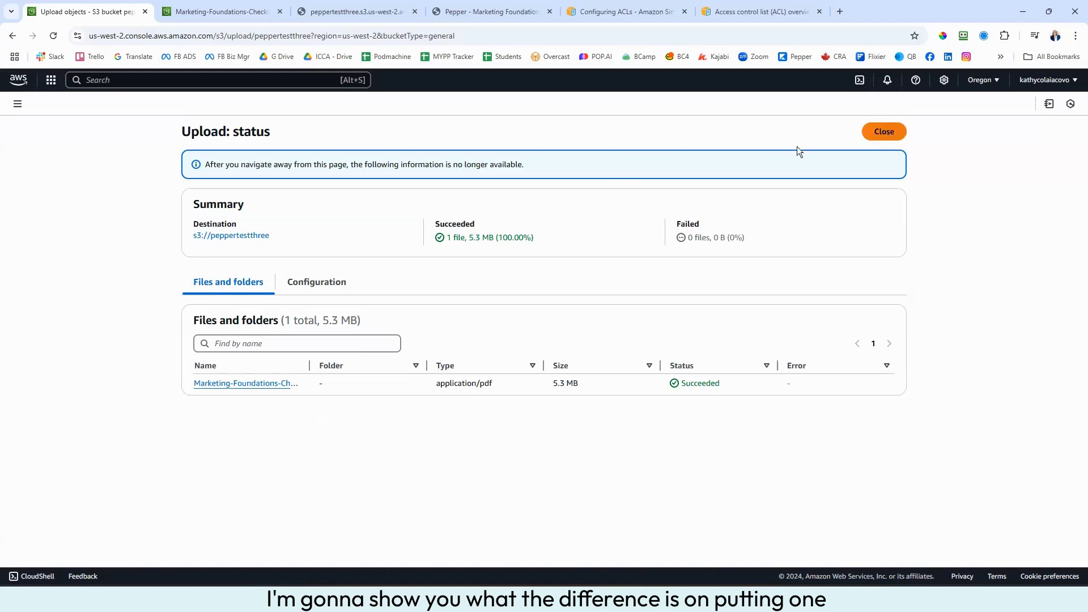
{"action": "left_click", "coordinate": [892, 131]}
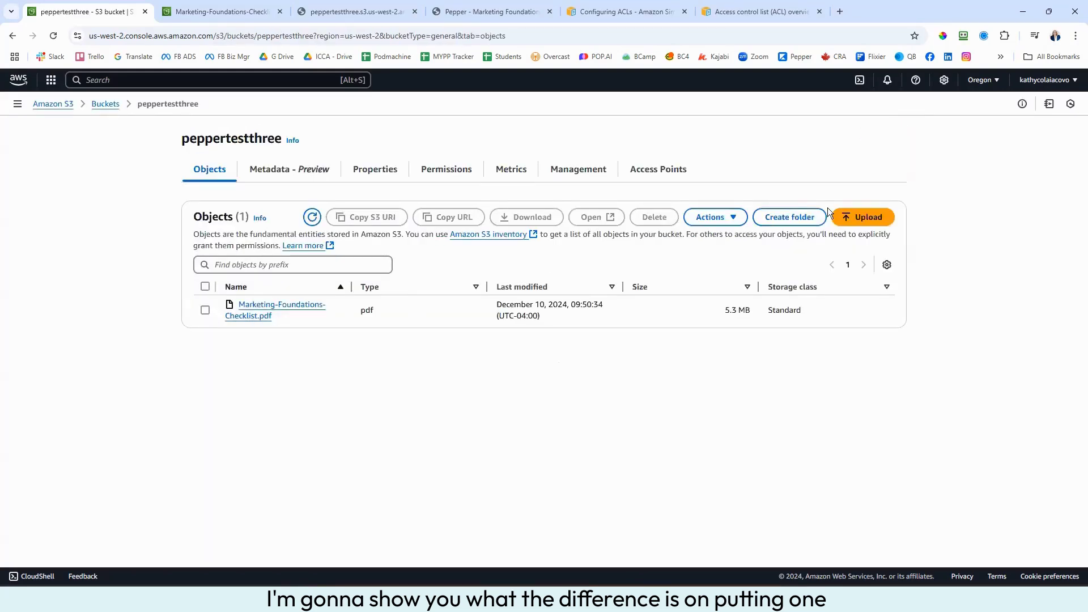
{"action": "left_click", "coordinate": [866, 217]}
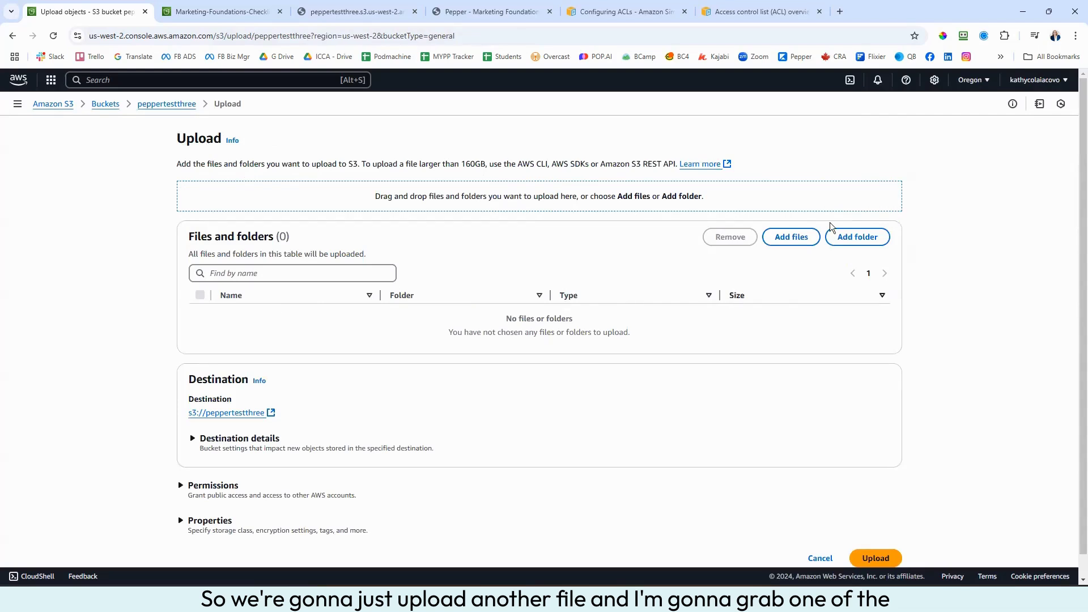
{"action": "left_click", "coordinate": [801, 238]}
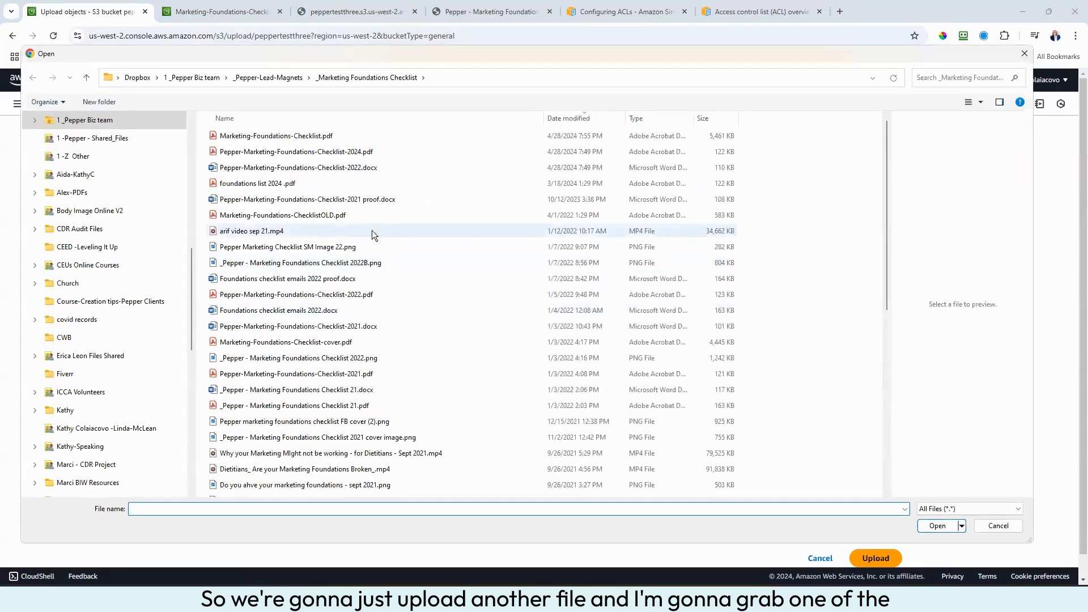
{"action": "scroll", "coordinate": [255, 320], "scroll_direction": "down", "scroll_amount": 3}
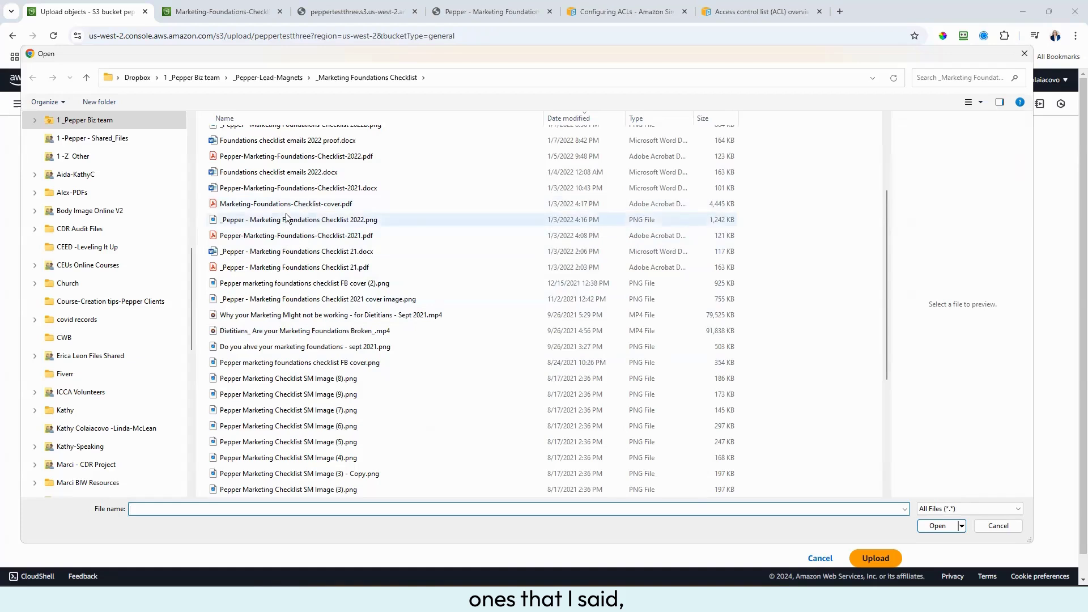
{"action": "scroll", "coordinate": [287, 218], "scroll_direction": "up", "scroll_amount": 2}
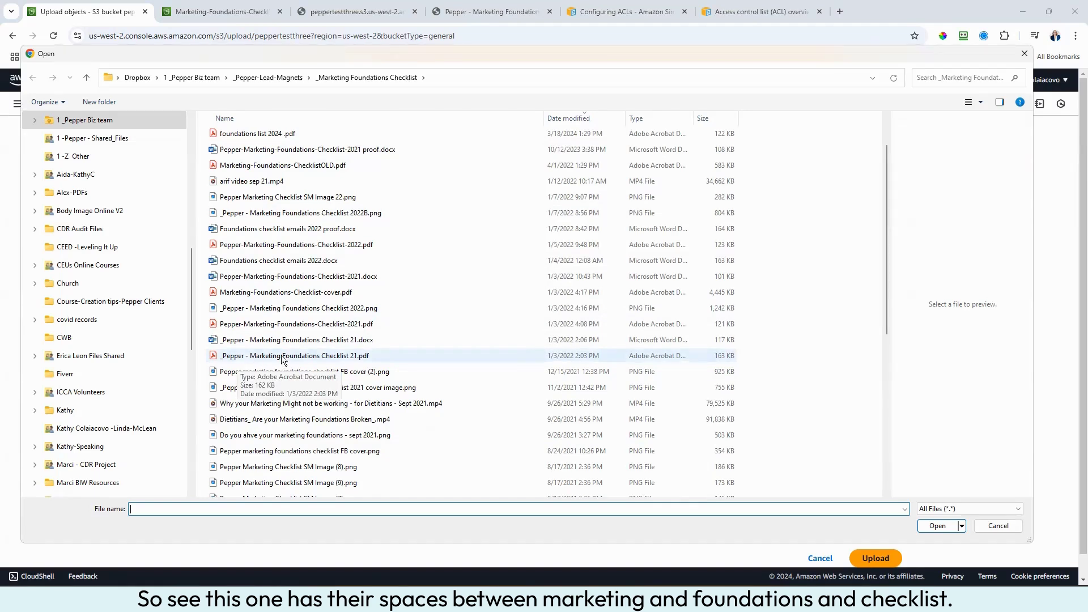
{"action": "left_click", "coordinate": [318, 361]}
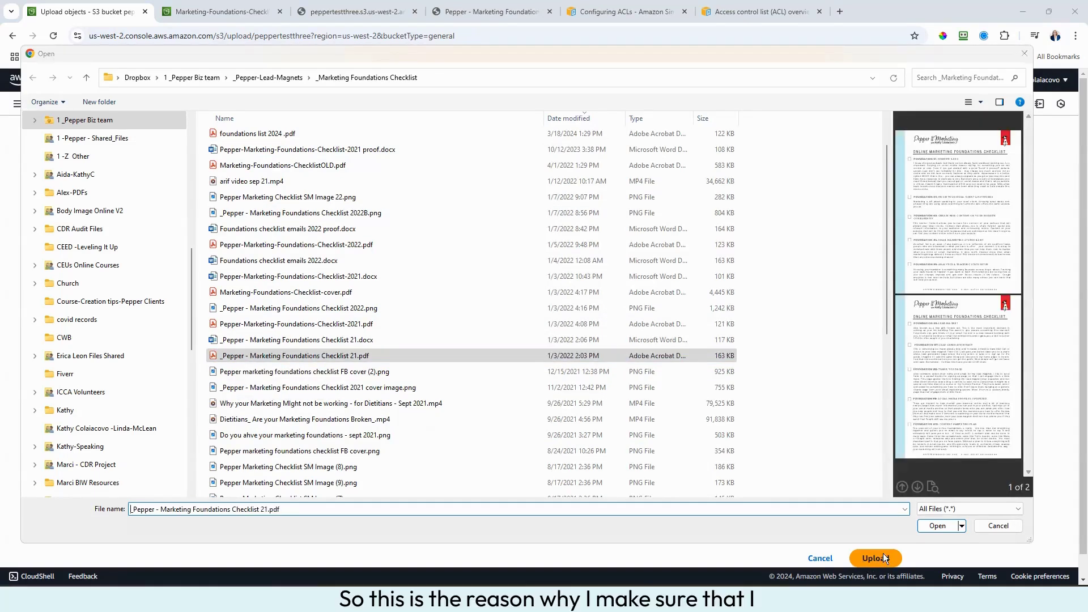
{"action": "left_click", "coordinate": [936, 526]}
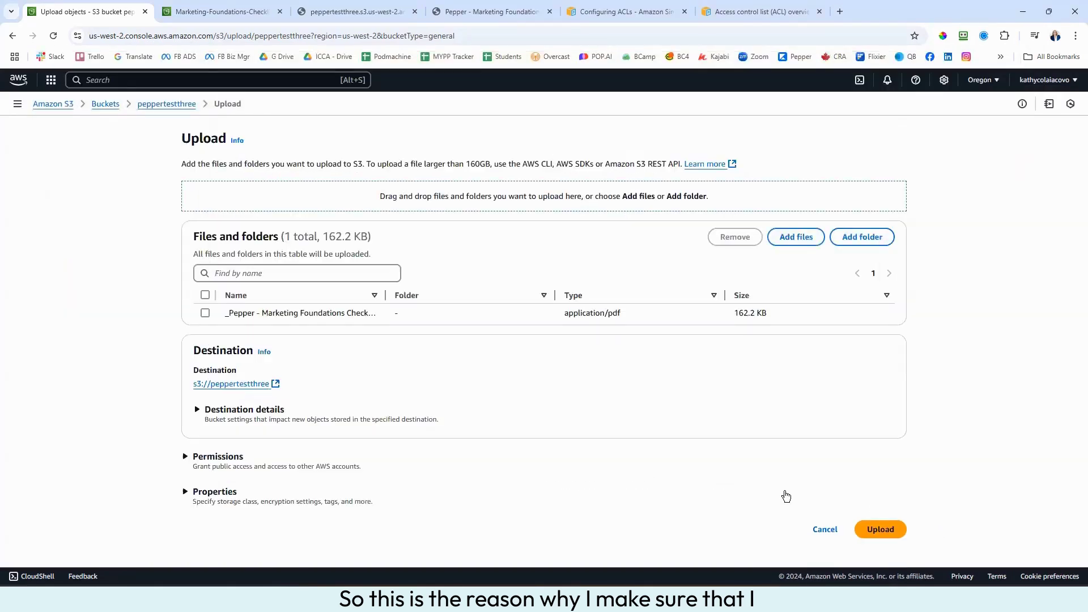
{"action": "left_click", "coordinate": [886, 532]}
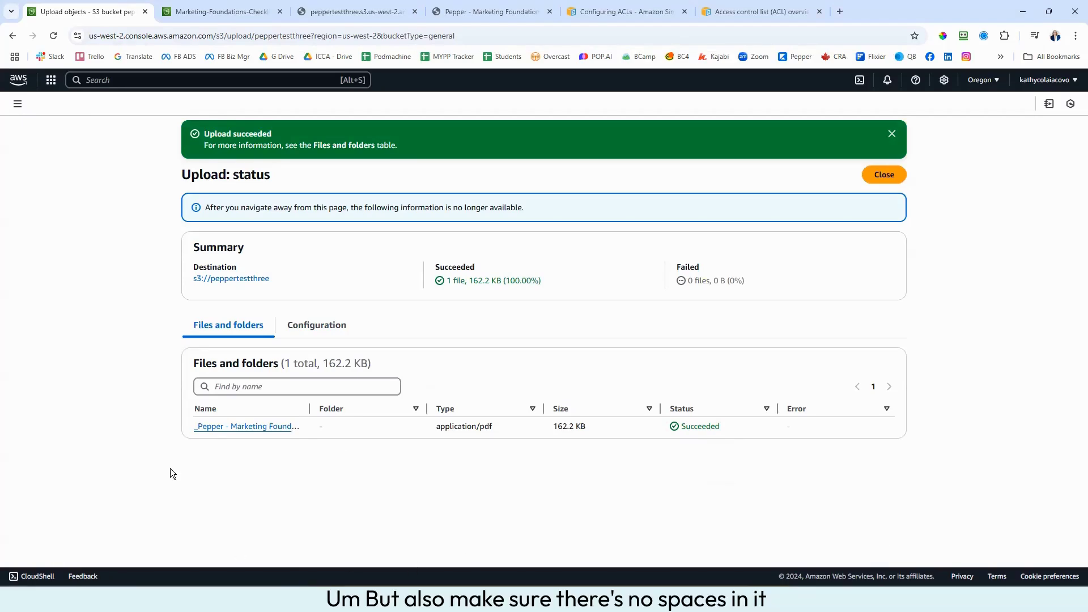
Open the object URL of _Pepper - Marketing Foundations Checklist 21.pdf and compare its address with that of Marketing-Foundations-Checklist.pdf
{"action": "left_click", "coordinate": [265, 428]}
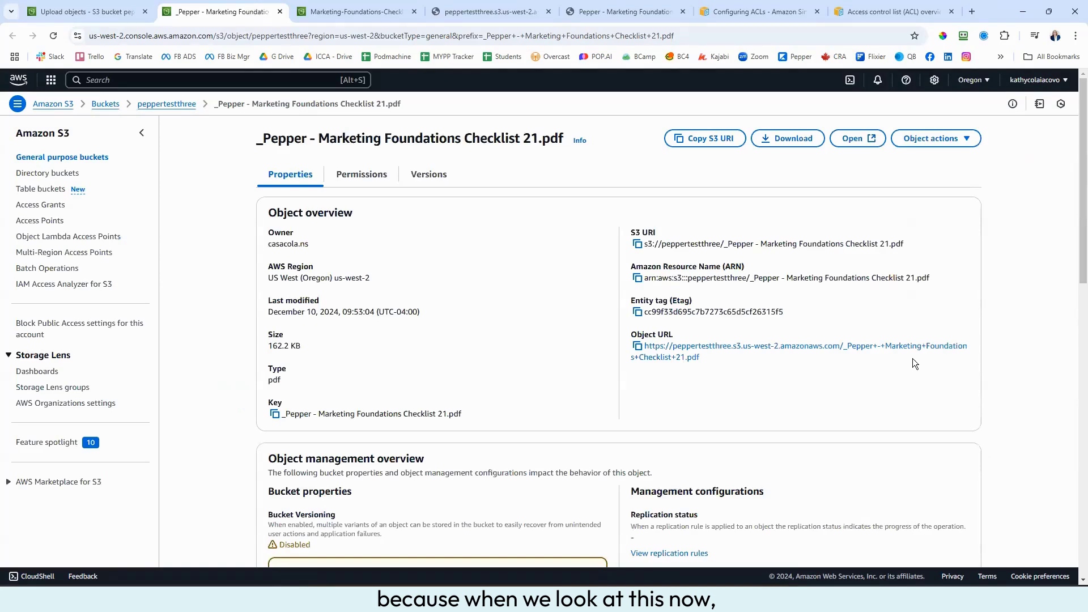
{"action": "left_click", "coordinate": [805, 346]}
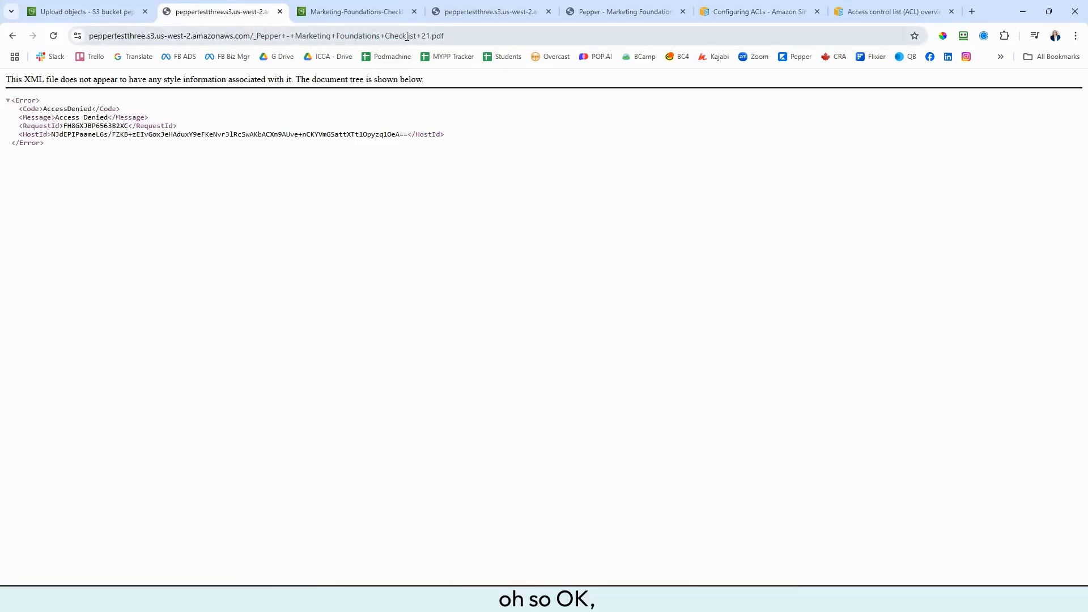
{"action": "left_click", "coordinate": [291, 36]}
{"action": "left_click", "coordinate": [296, 35]}
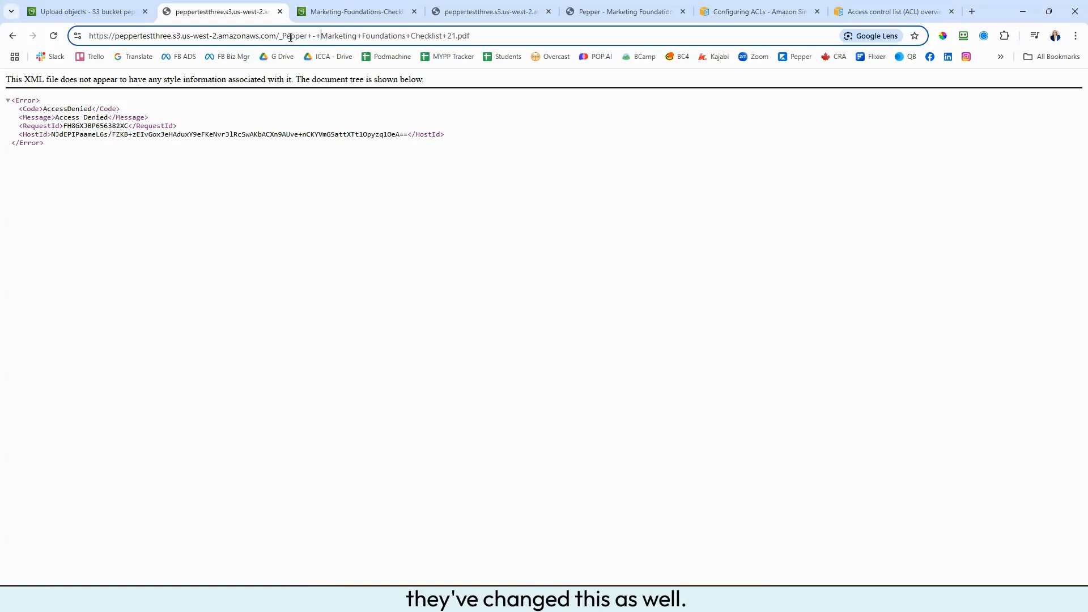
{"action": "left_click", "coordinate": [311, 36]}
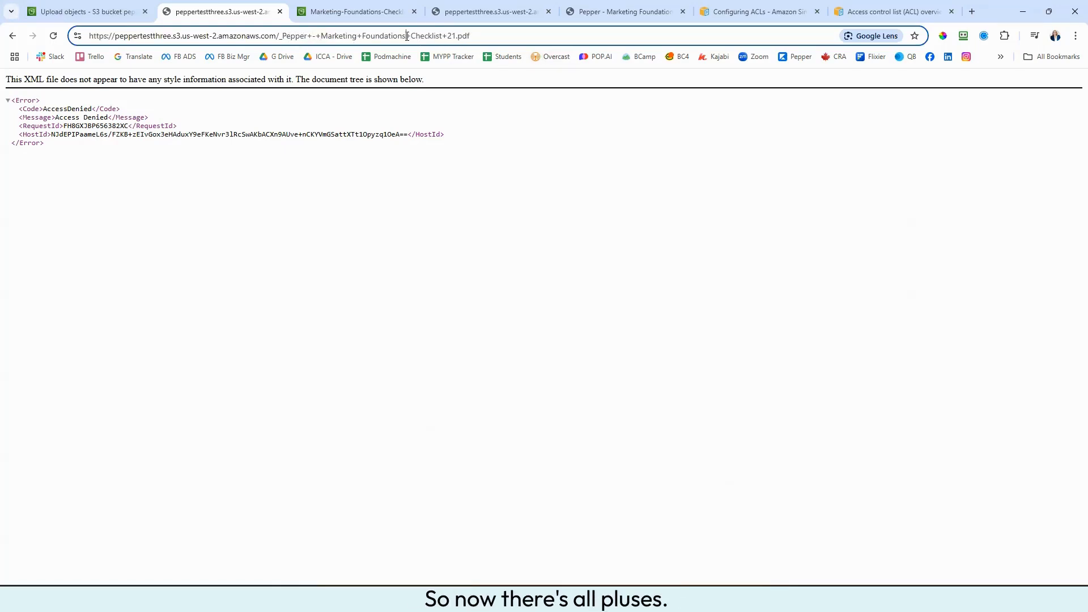
{"action": "left_click_drag", "start_coordinate": [406, 36], "coordinate": [363, 36]}
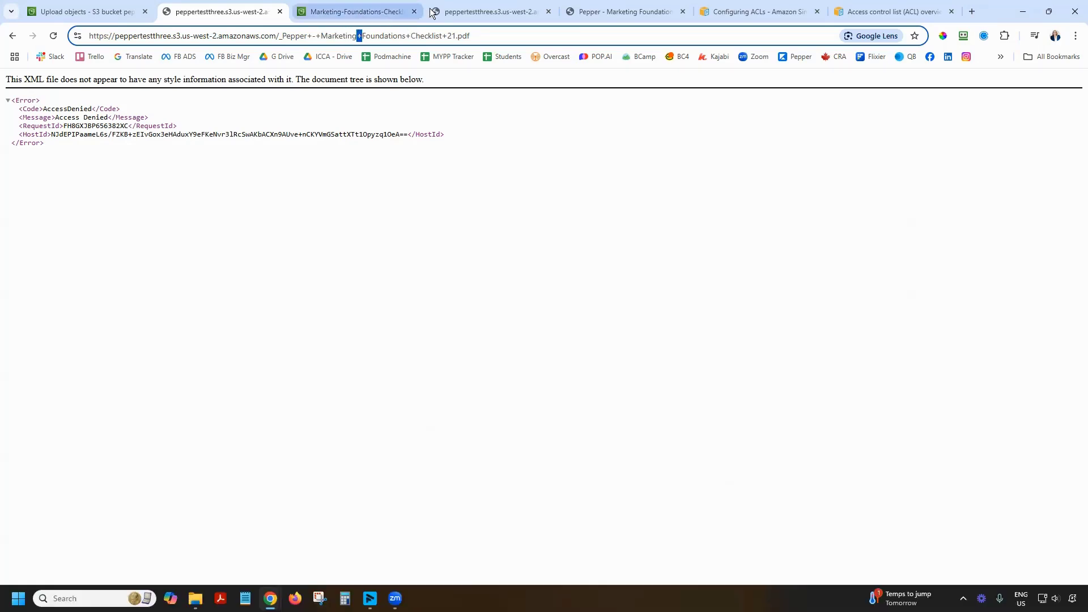
{"action": "left_click", "coordinate": [621, 11]}
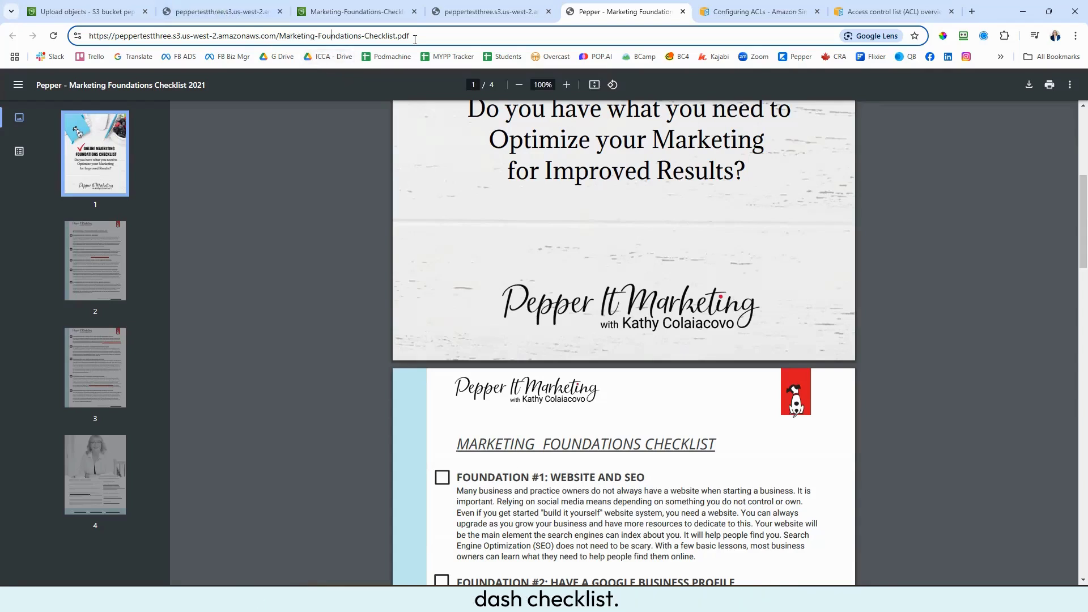
{"action": "left_click", "coordinate": [193, 12]}
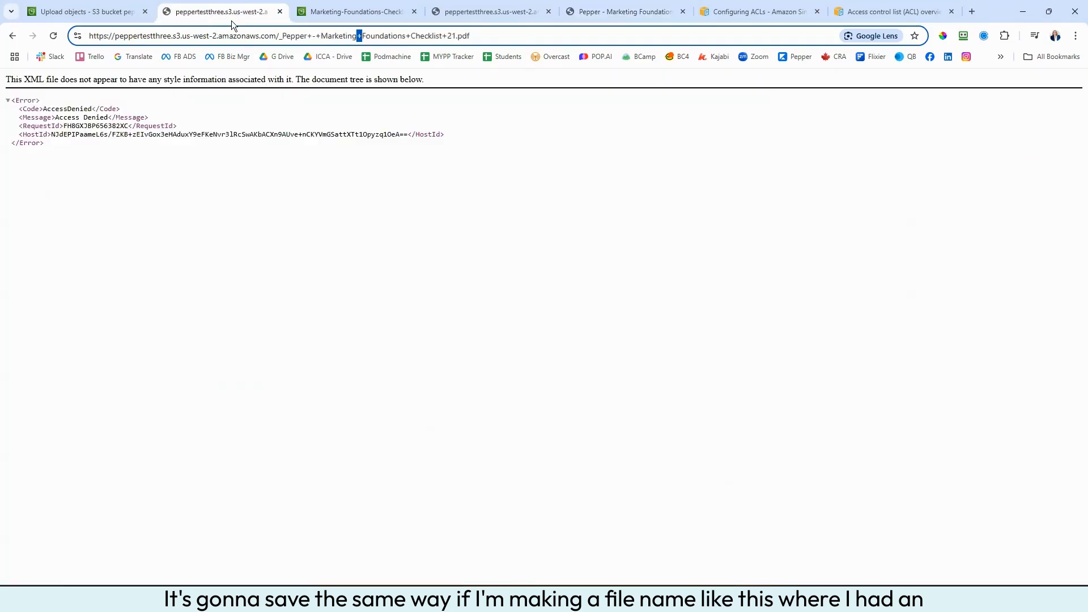
Compare the web address of _Pepper - Marketing Foundations Checklist 21.pdf with that of Marketing-Foundations-Checklist.pdf, examining the plus signs and the year suffix
{"action": "left_click", "coordinate": [320, 36]}
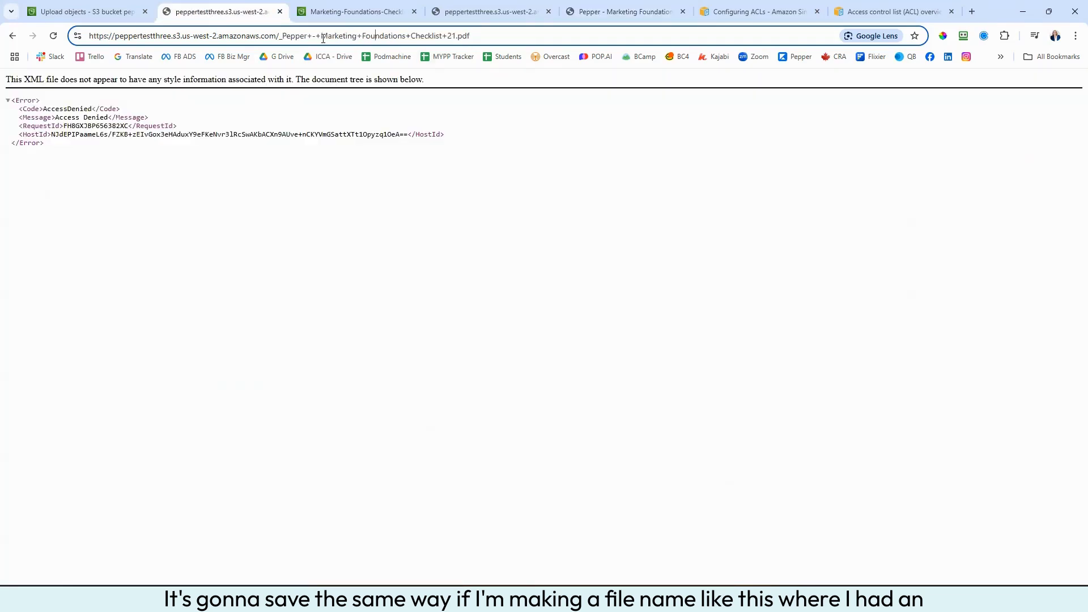
{"action": "left_click", "coordinate": [280, 37]}
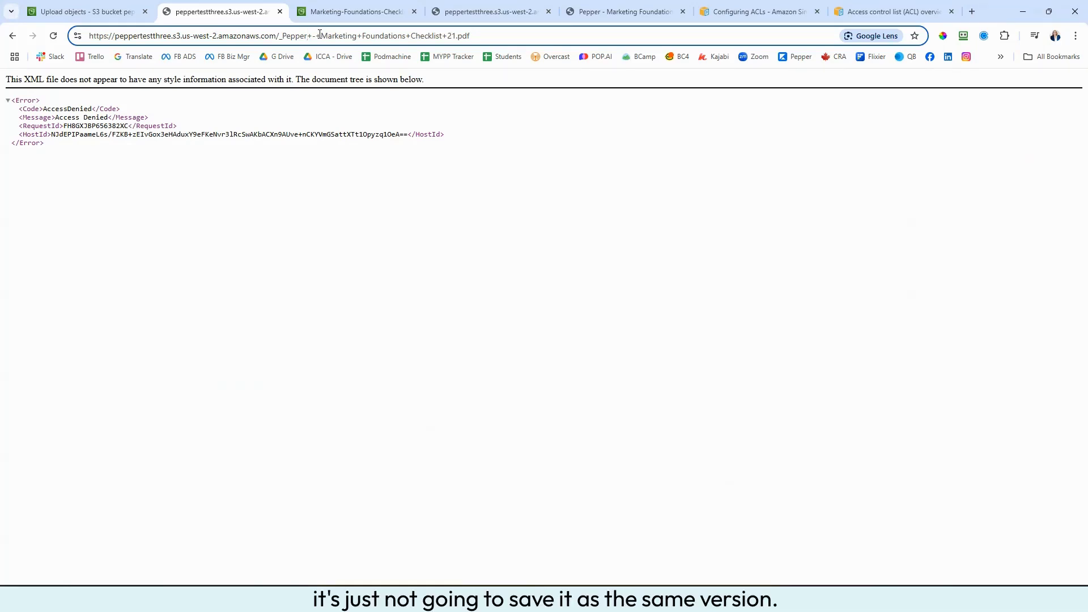
{"action": "left_click", "coordinate": [630, 11]}
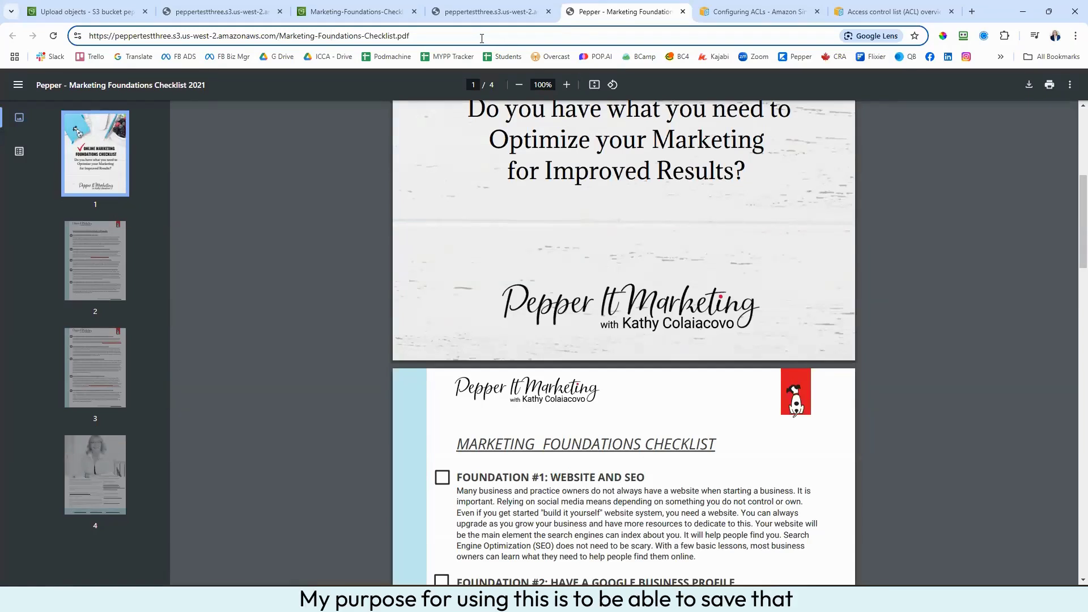
{"action": "triple_click", "coordinate": [135, 38]}
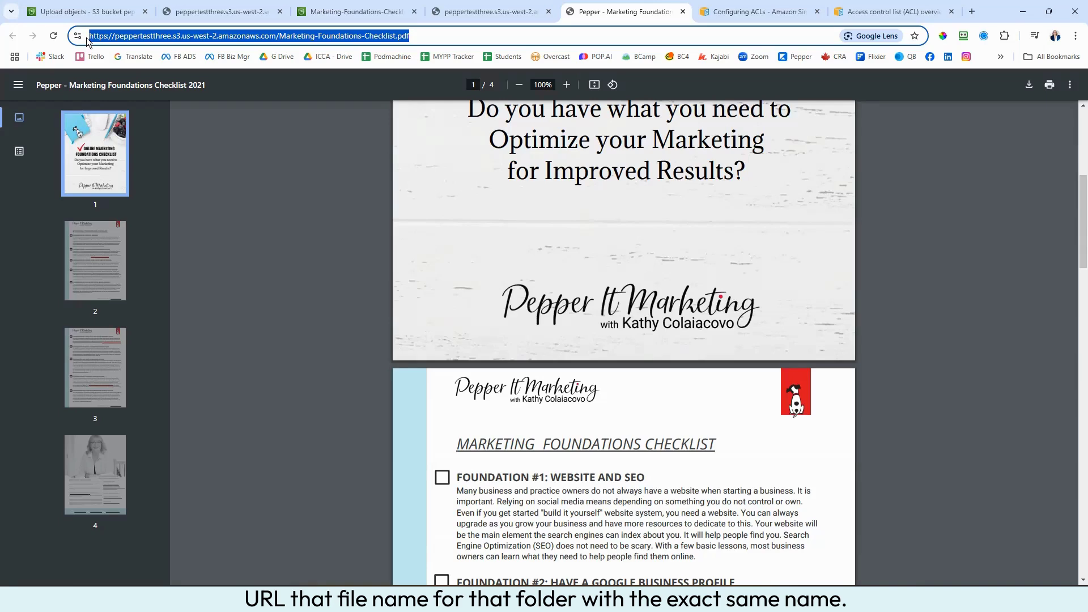
{"action": "scroll", "coordinate": [611, 310], "scroll_direction": "up", "scroll_amount": 3}
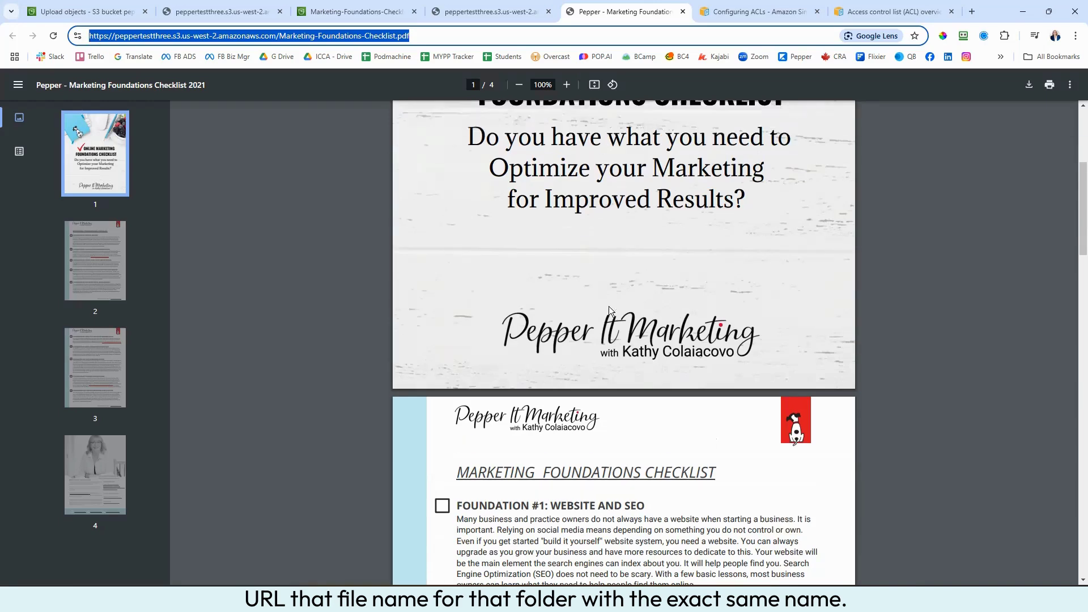
{"action": "left_click", "coordinate": [244, 13]}
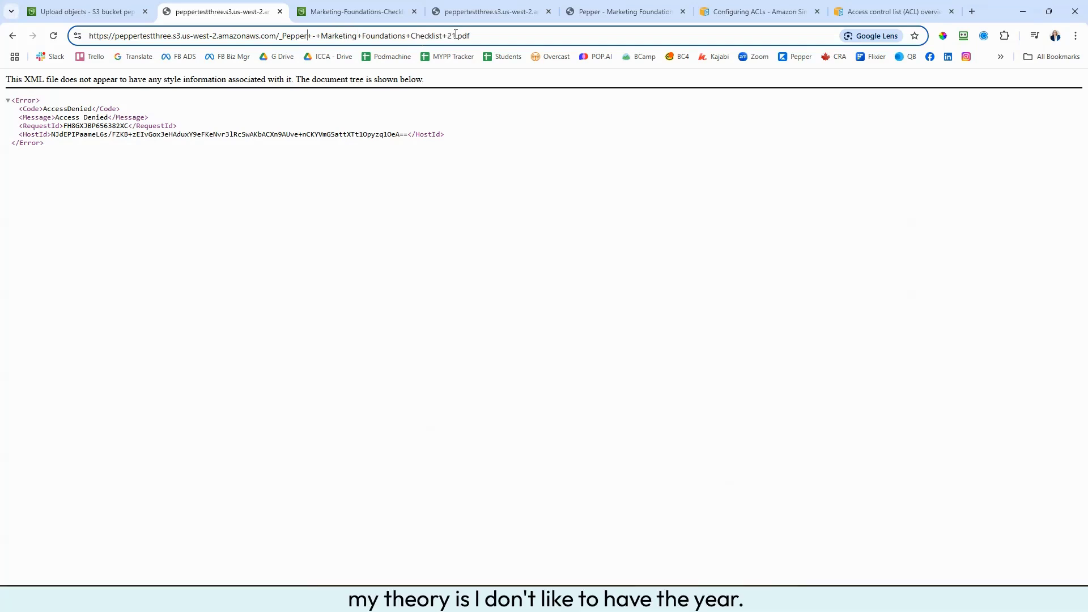
{"action": "left_click_drag", "start_coordinate": [456, 35], "coordinate": [442, 37]}
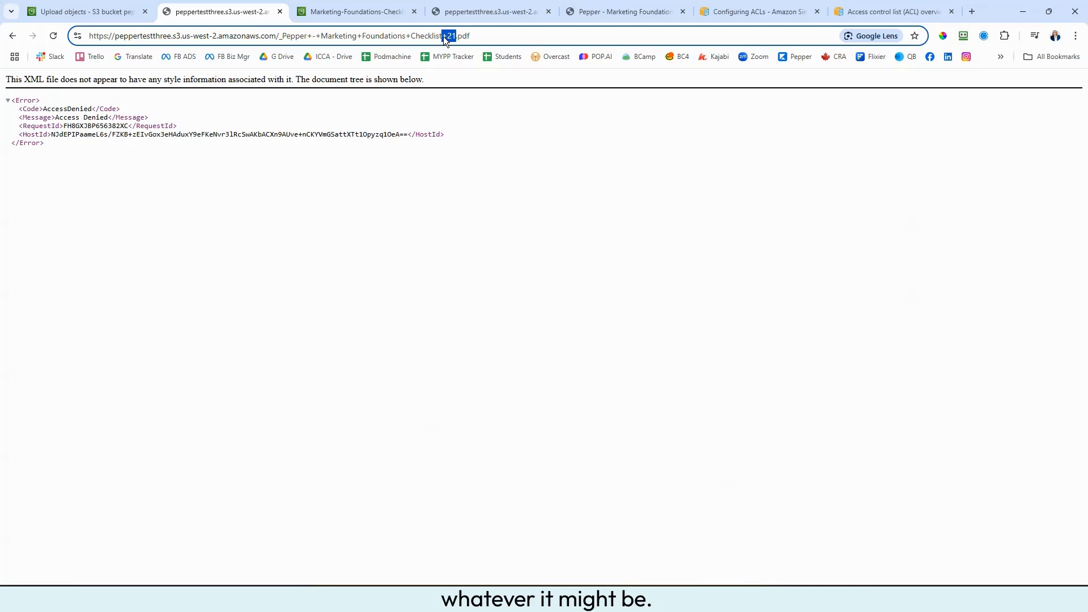
{"action": "left_click", "coordinate": [601, 12]}
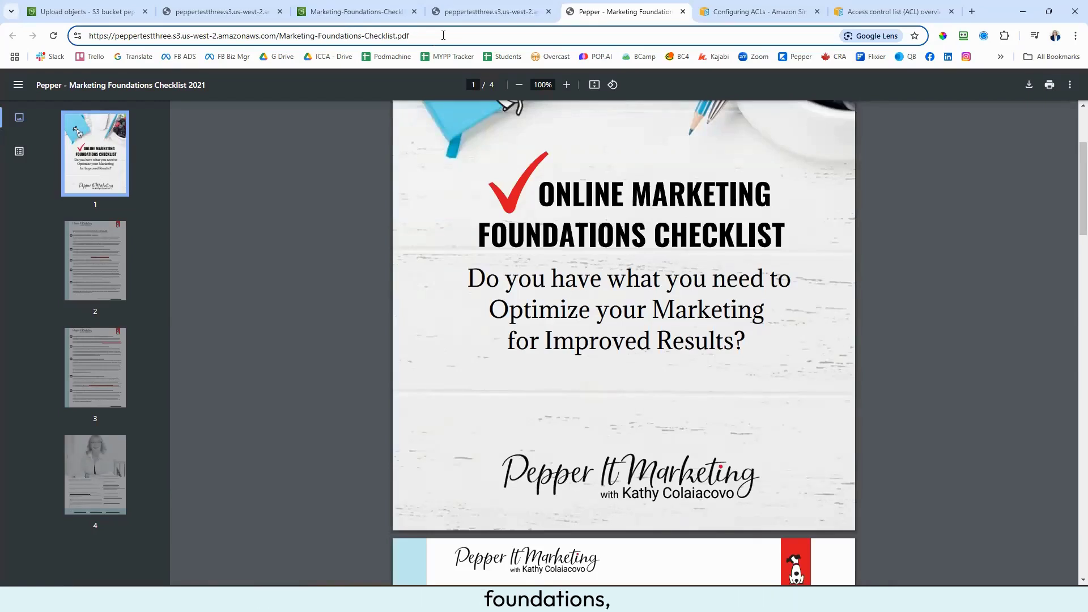
Permanently delete _Pepper - Marketing Foundations Checklist 21.pdf from the peppertestthree bucket, confirming with "permanently delete", and return to the object list
{"action": "left_click", "coordinate": [85, 11]}
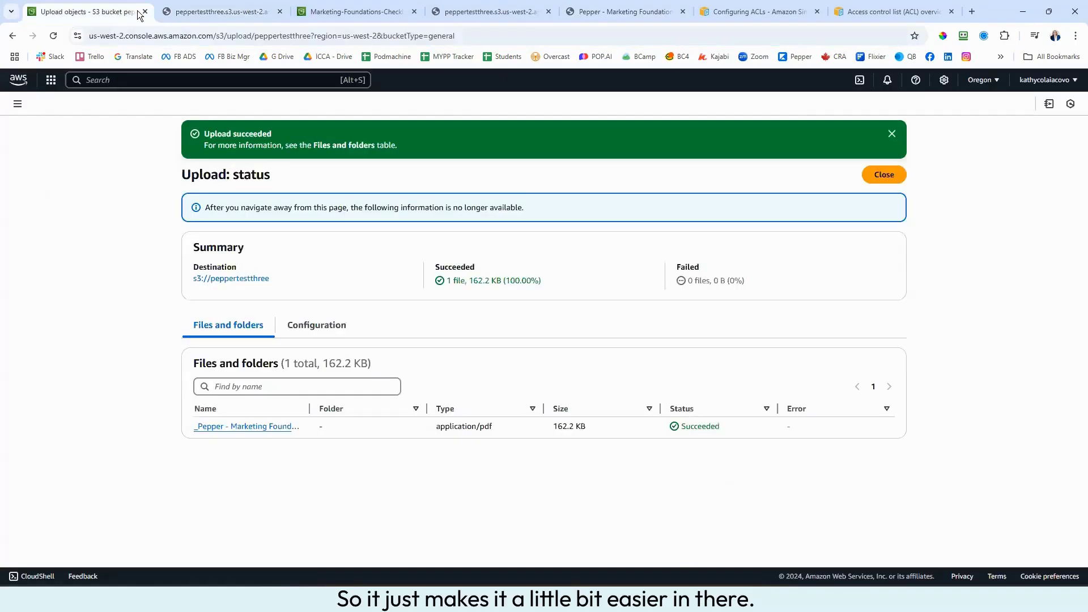
{"action": "left_click", "coordinate": [898, 135]}
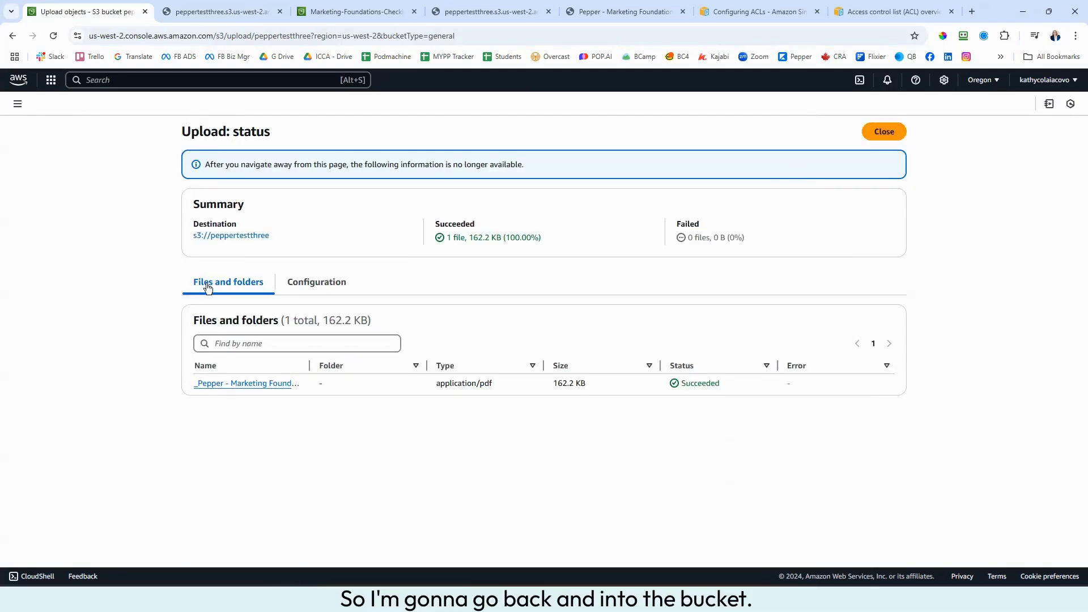
{"action": "left_click", "coordinate": [259, 237]}
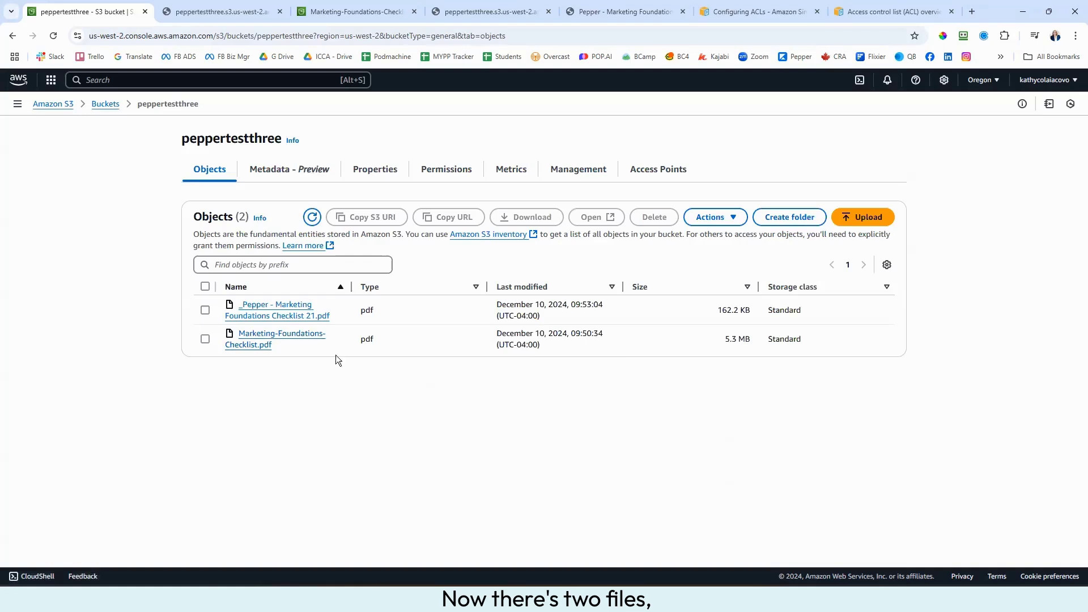
{"action": "left_click", "coordinate": [205, 309]}
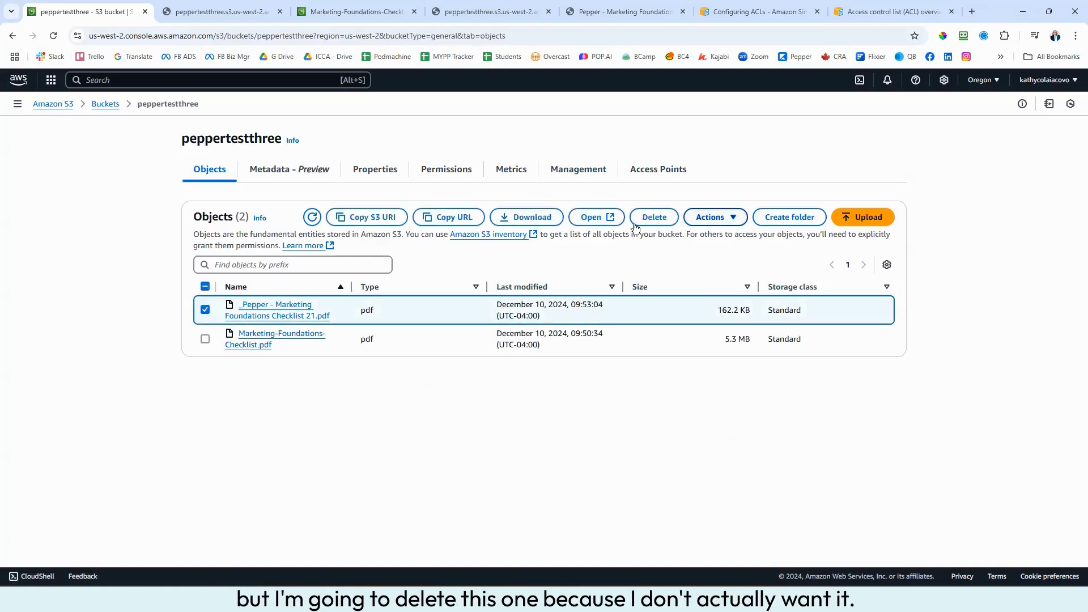
{"action": "left_click", "coordinate": [660, 217]}
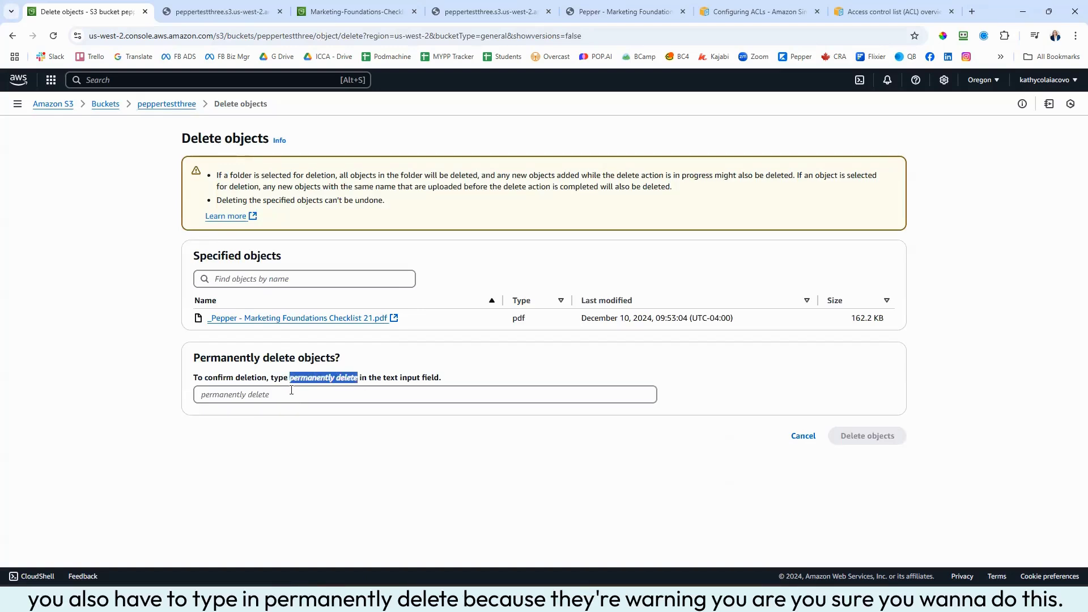
{"action": "left_click", "coordinate": [275, 395]}
{"action": "type", "text": "permanently delete"}
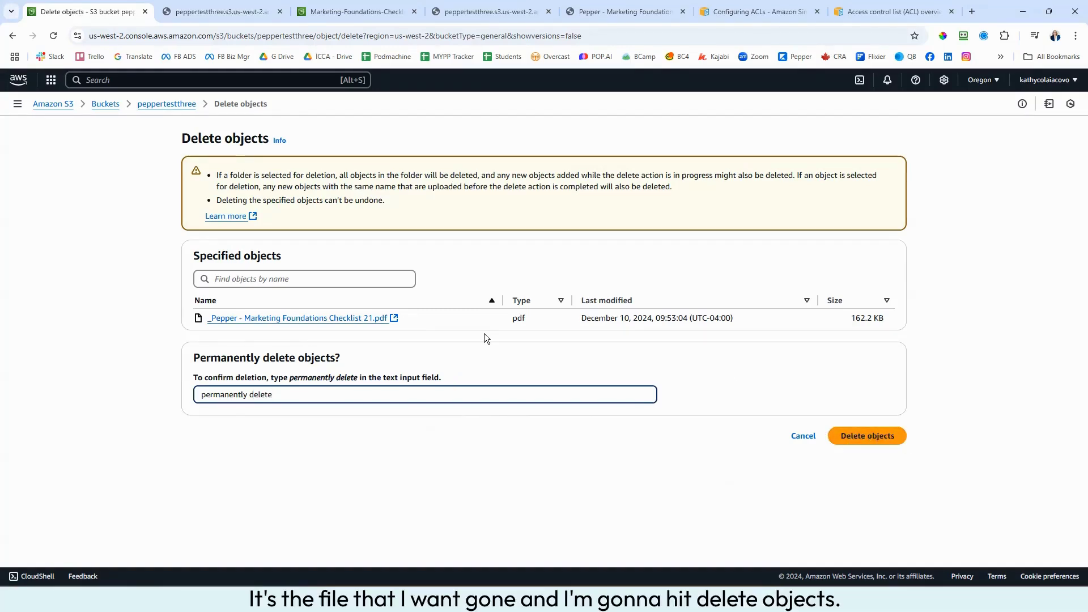
{"action": "left_click", "coordinate": [885, 434]}
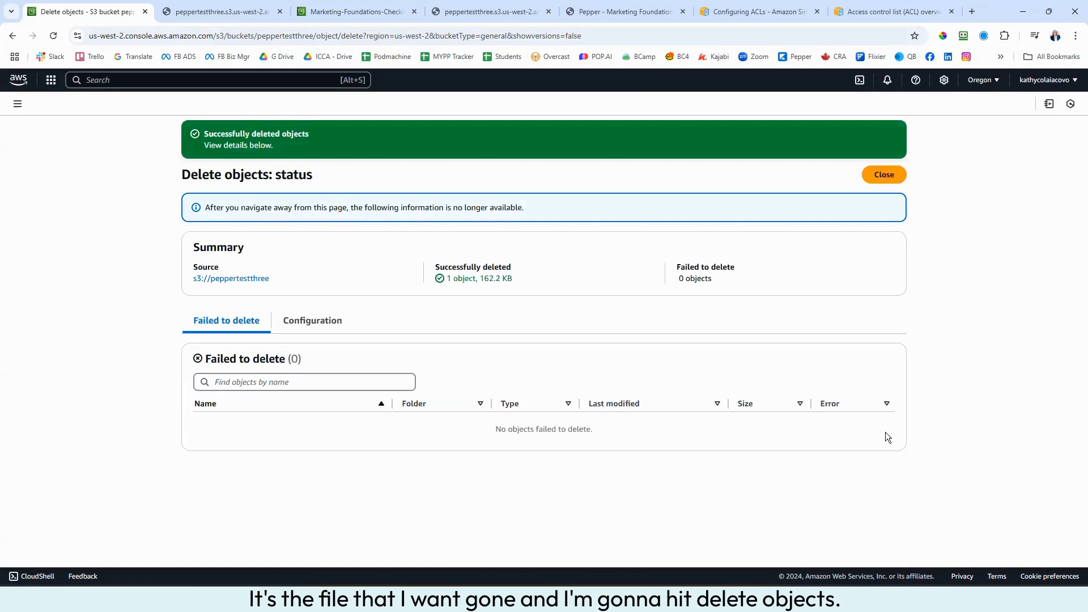
{"action": "left_click", "coordinate": [879, 173]}
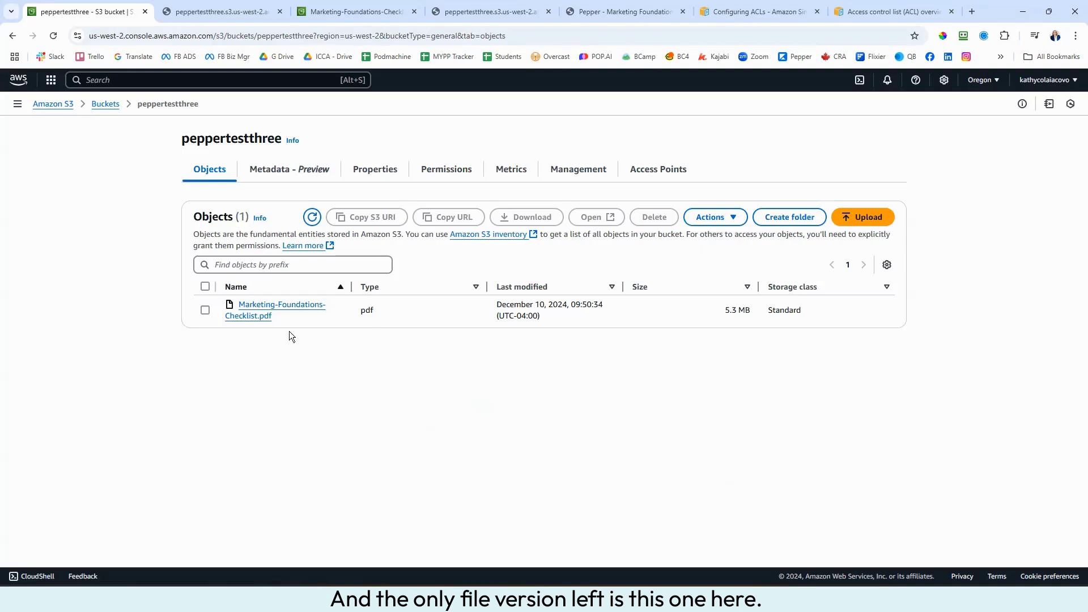
Copy the object URL of Marketing-Foundations-Checklist.pdf from its object details
{"action": "left_click", "coordinate": [283, 306]}
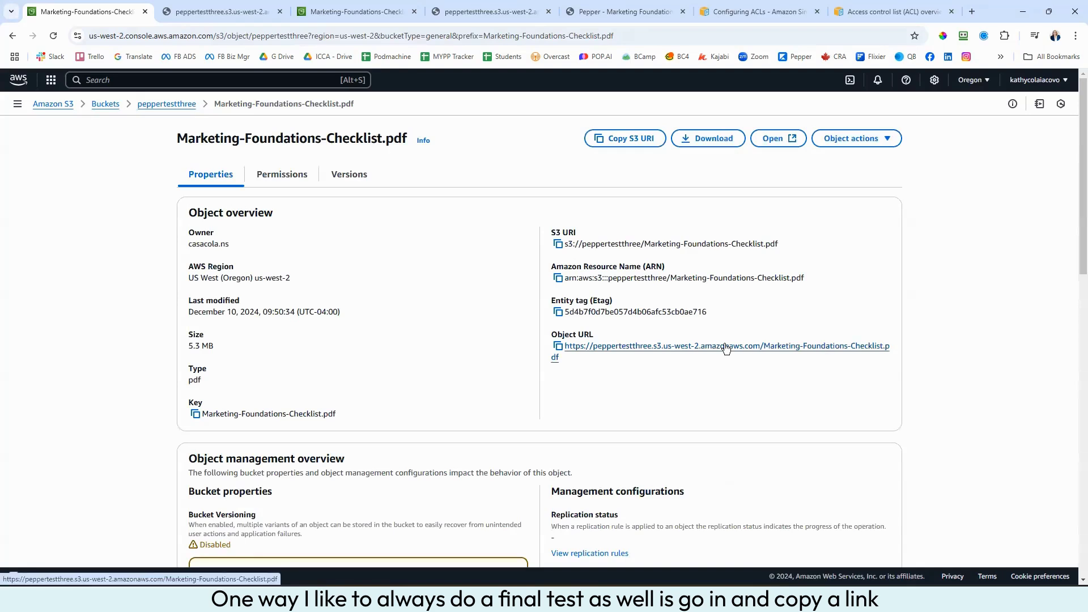
{"action": "right_click", "coordinate": [725, 348]}
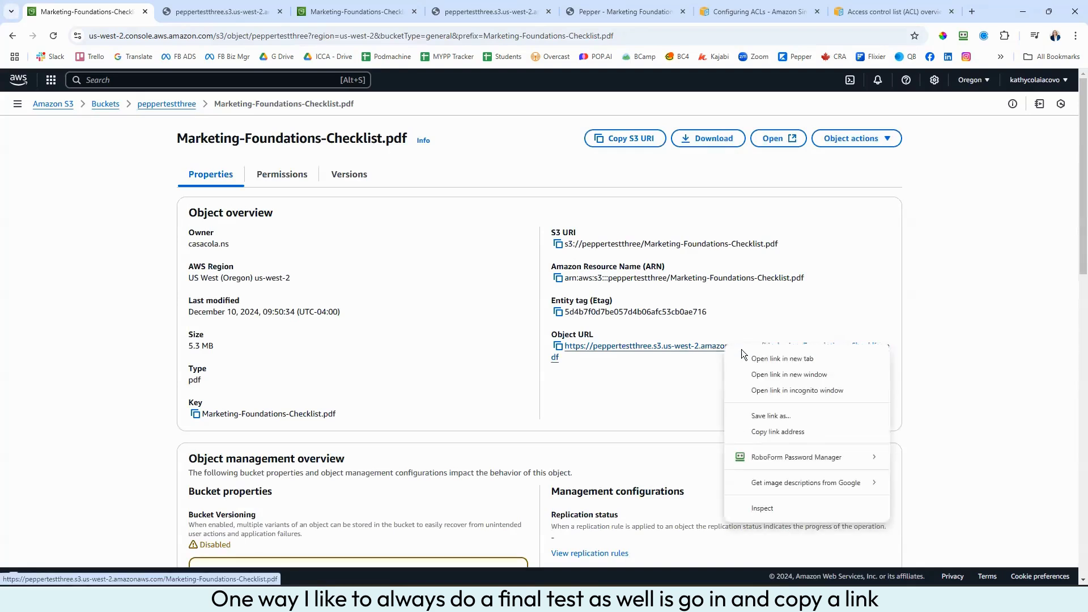
{"action": "left_click", "coordinate": [777, 431]}
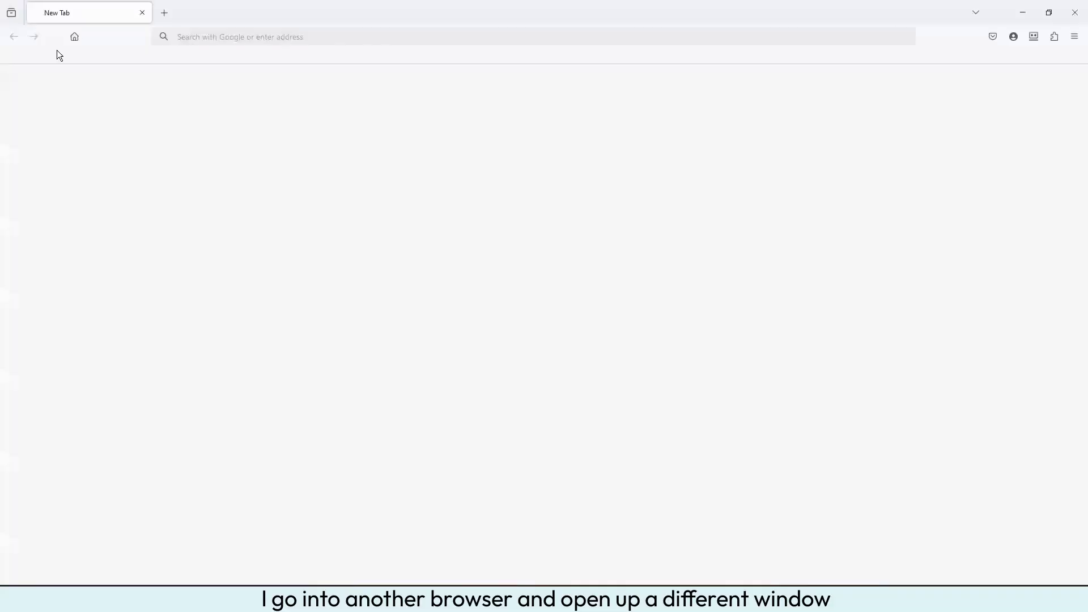
Switch to Firefox and load the copied object URL in a new tab, choosing to open the PDF with Firefox
{"action": "left_click", "coordinate": [163, 13]}
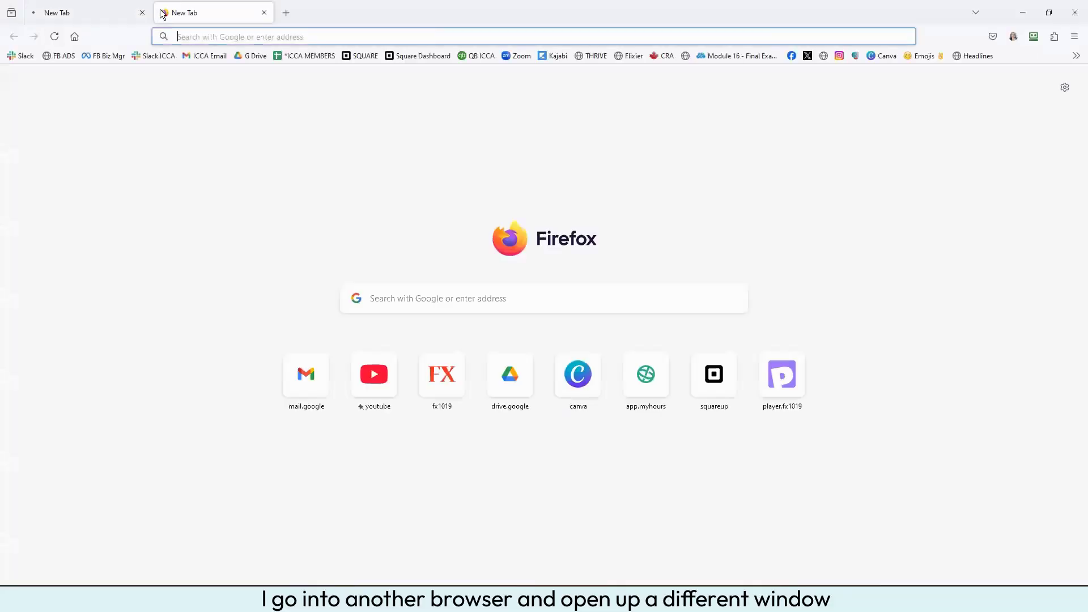
{"action": "left_click", "coordinate": [427, 37]}
{"action": "key", "text": "ctrl+v"}
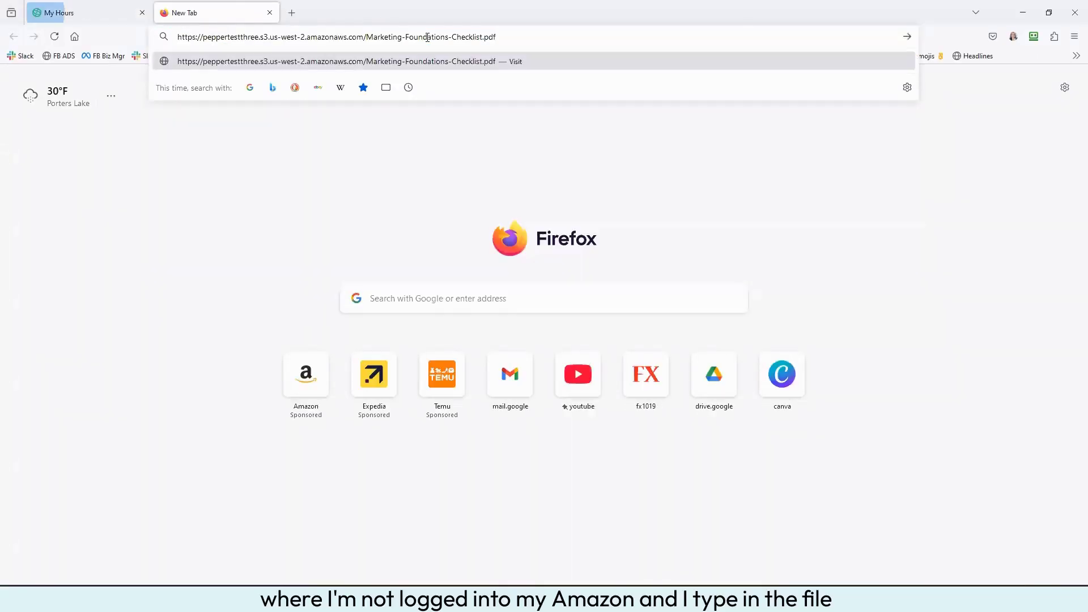
{"action": "key", "text": "Return"}
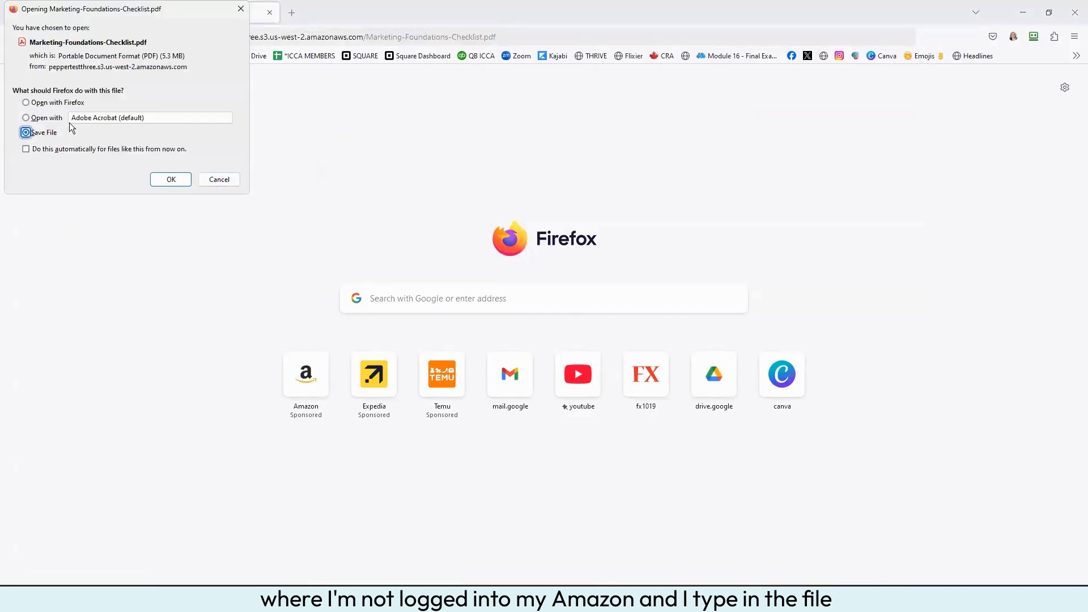
{"action": "left_click", "coordinate": [57, 103]}
{"action": "left_click", "coordinate": [170, 179]}
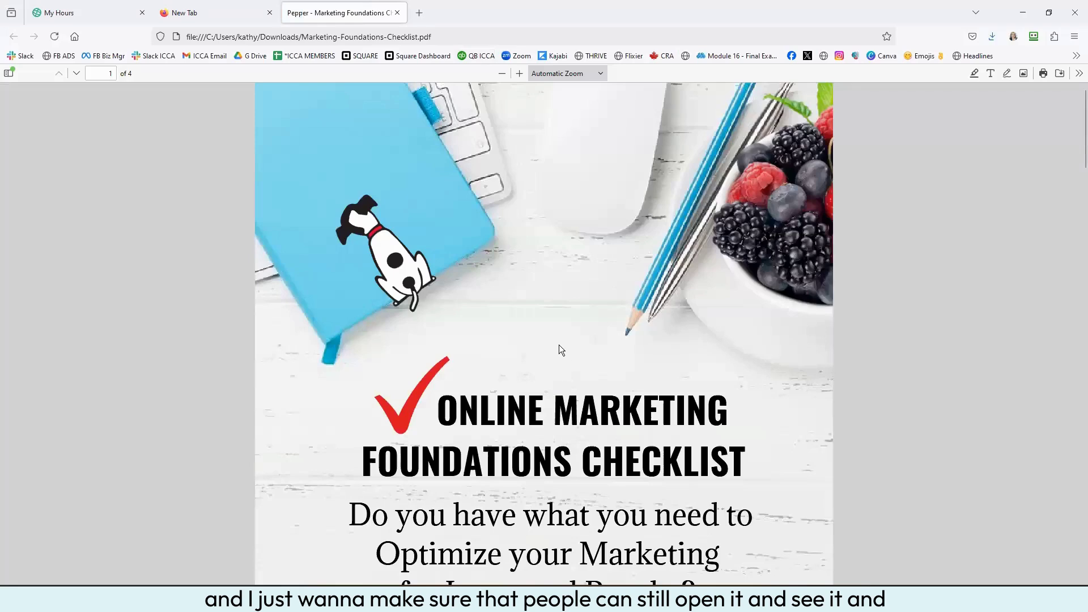
Examine the pages of the checklist PDF in Firefox and return to the S3 console in Chrome
{"action": "scroll", "coordinate": [543, 339], "scroll_direction": "down", "scroll_amount": 15}
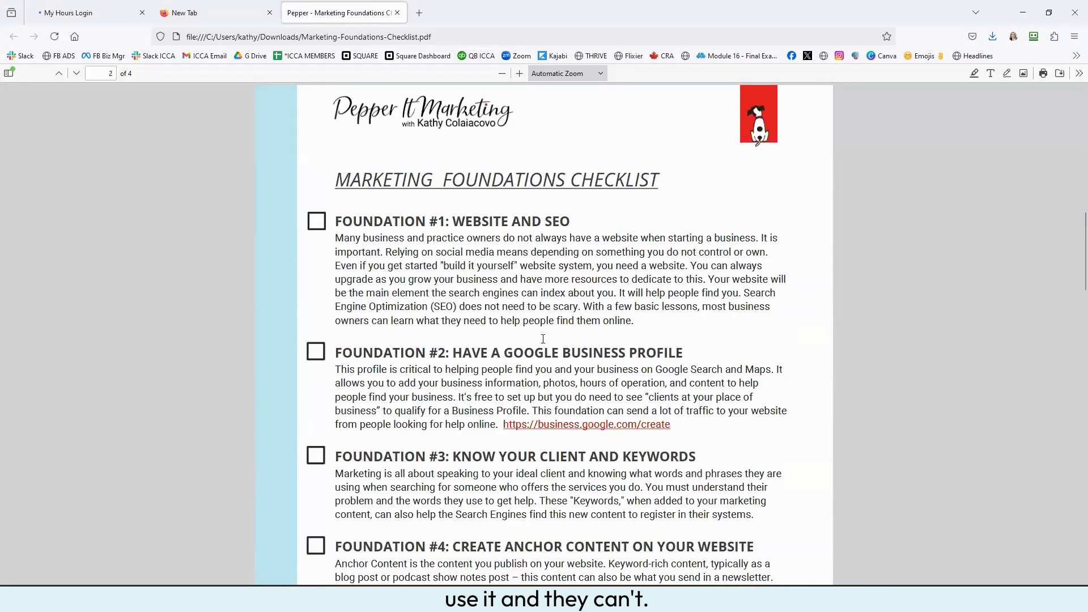
{"action": "scroll", "coordinate": [537, 334], "scroll_direction": "down", "scroll_amount": 5}
{"action": "scroll", "coordinate": [564, 329], "scroll_direction": "up", "scroll_amount": 8}
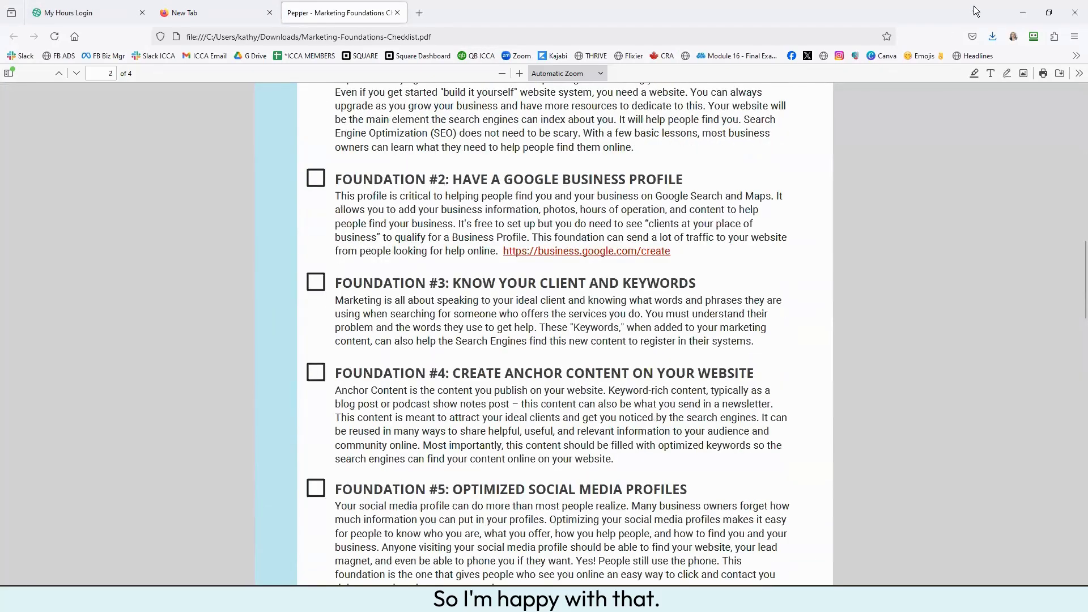
{"action": "left_click", "coordinate": [1025, 14]}
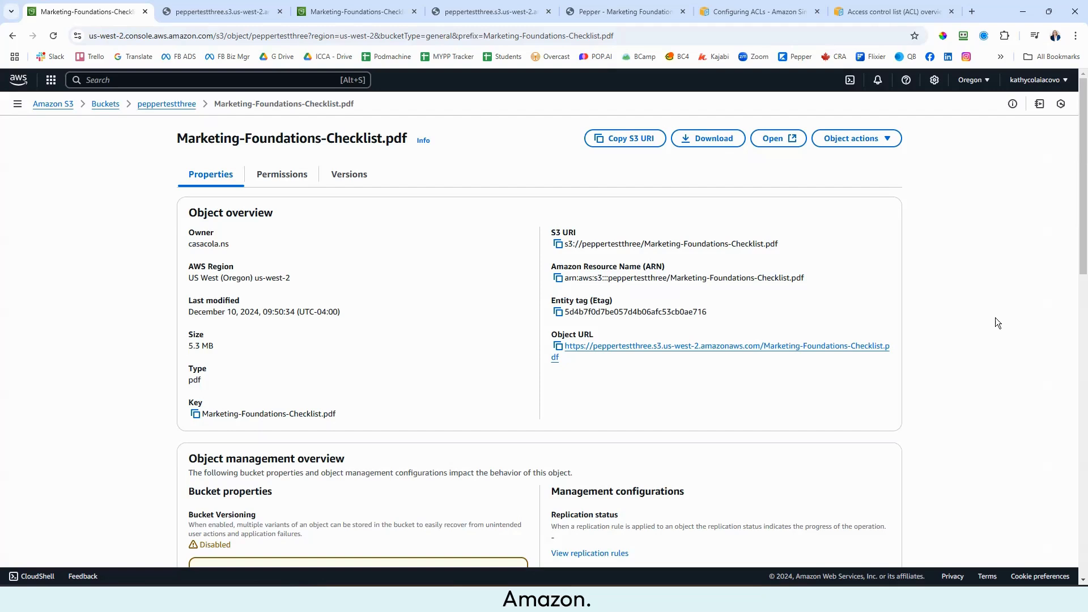
Examine the block public access, Object Ownership and access control list settings in the permissions of the peppertestthree bucket
{"action": "left_click", "coordinate": [102, 104]}
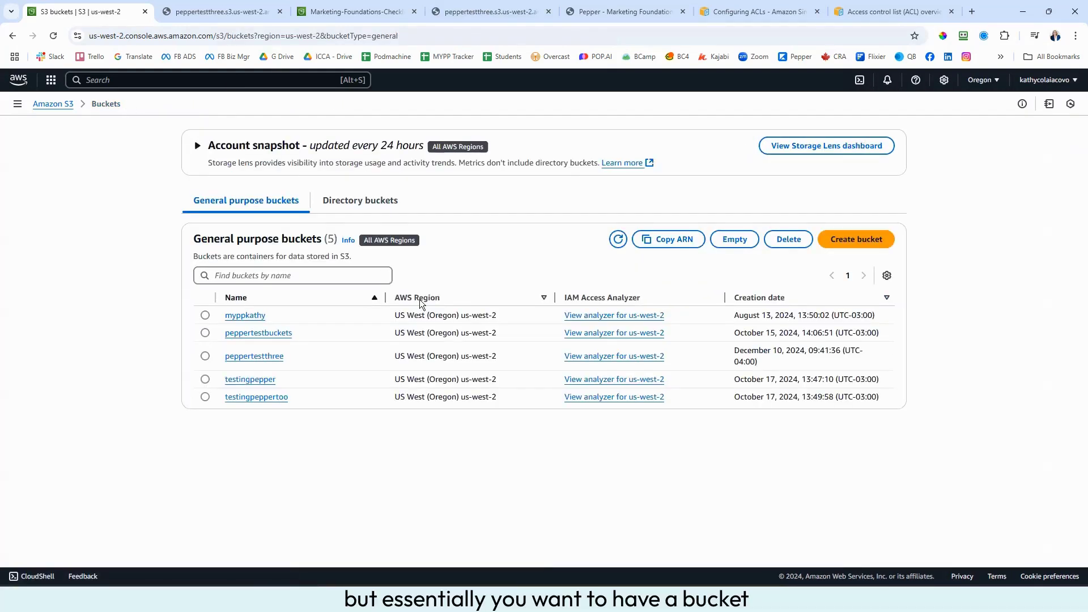
{"action": "left_click", "coordinate": [251, 360]}
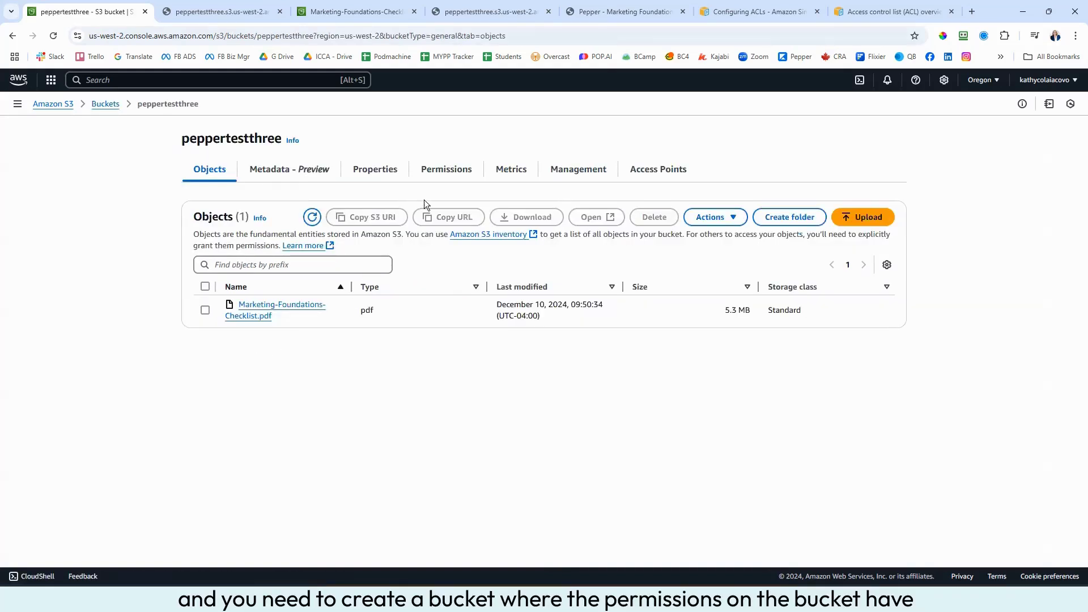
{"action": "left_click", "coordinate": [452, 171]}
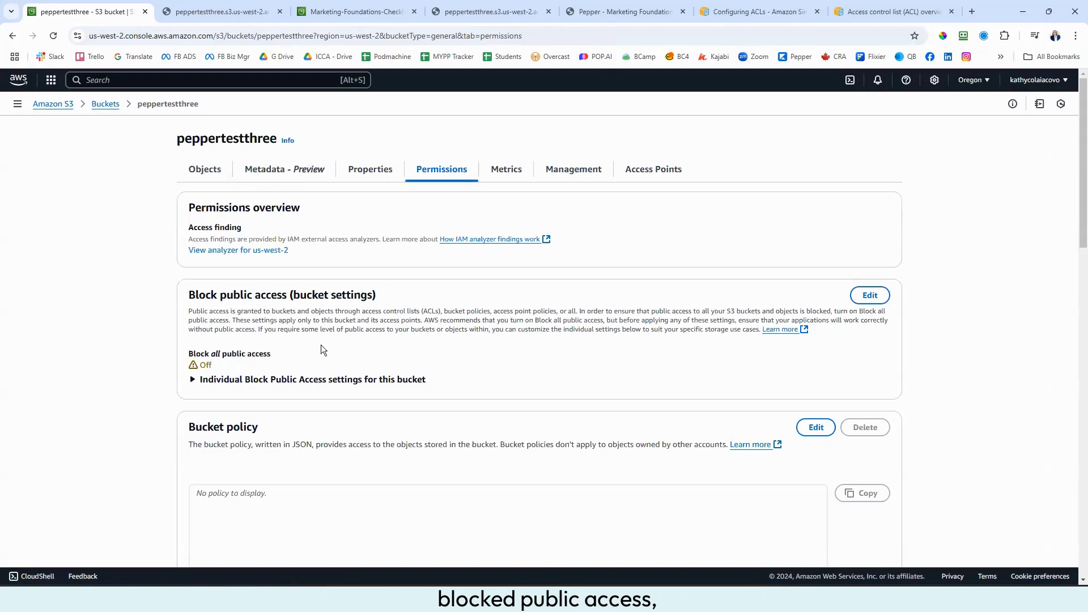
{"action": "scroll", "coordinate": [322, 345], "scroll_direction": "down", "scroll_amount": 10}
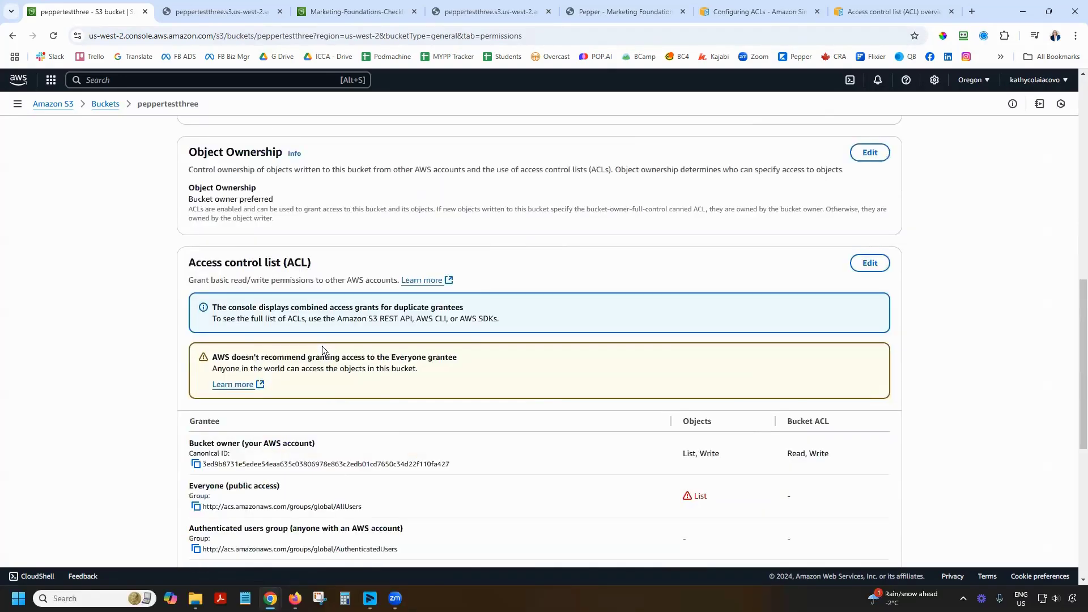
{"action": "scroll", "coordinate": [360, 281], "scroll_direction": "up", "scroll_amount": 4}
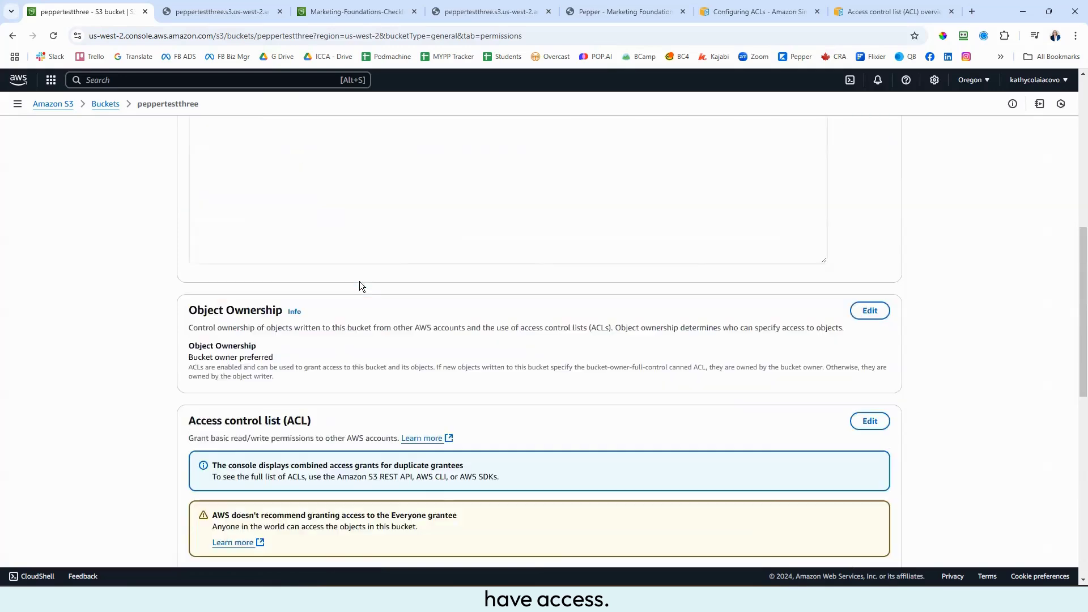
{"action": "scroll", "coordinate": [352, 318], "scroll_direction": "up", "scroll_amount": 2}
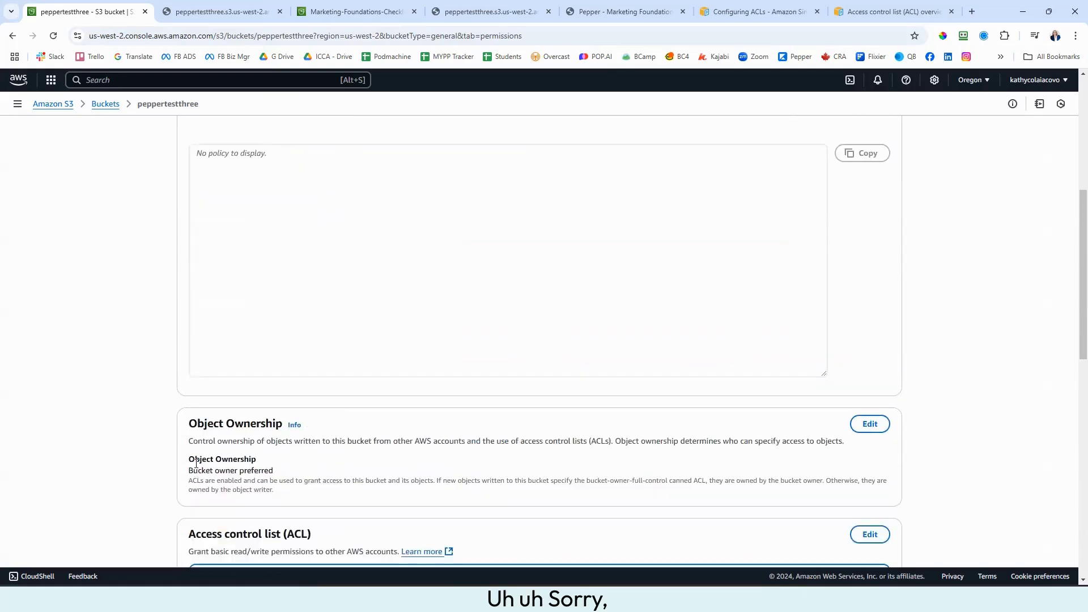
{"action": "scroll", "coordinate": [482, 423], "scroll_direction": "up", "scroll_amount": 5}
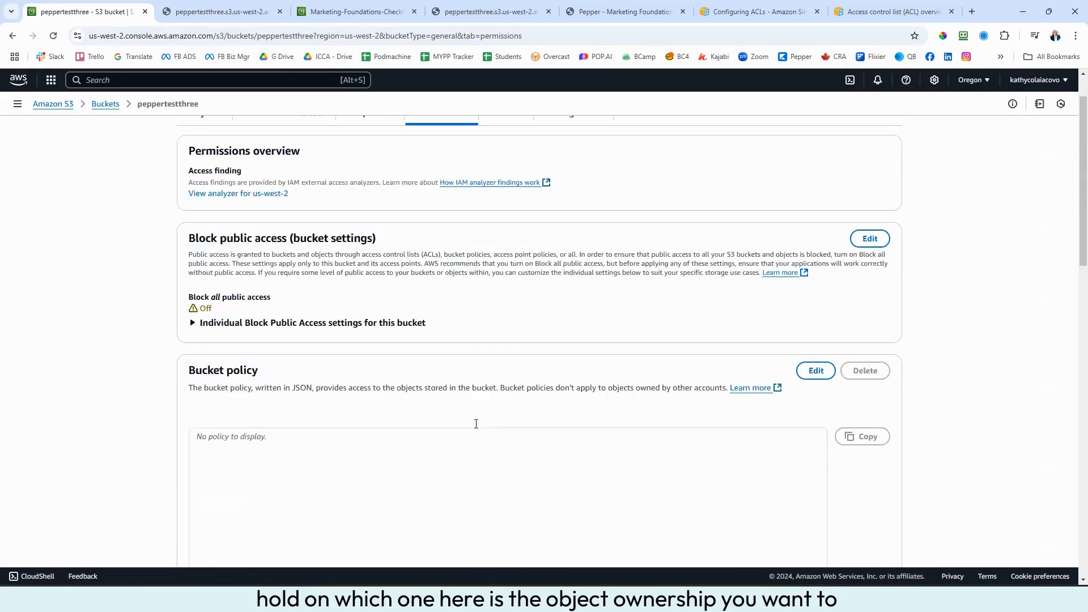
Open the Object Ownership settings of the peppertestthree bucket for editing
{"action": "scroll", "coordinate": [476, 424], "scroll_direction": "down", "scroll_amount": 5}
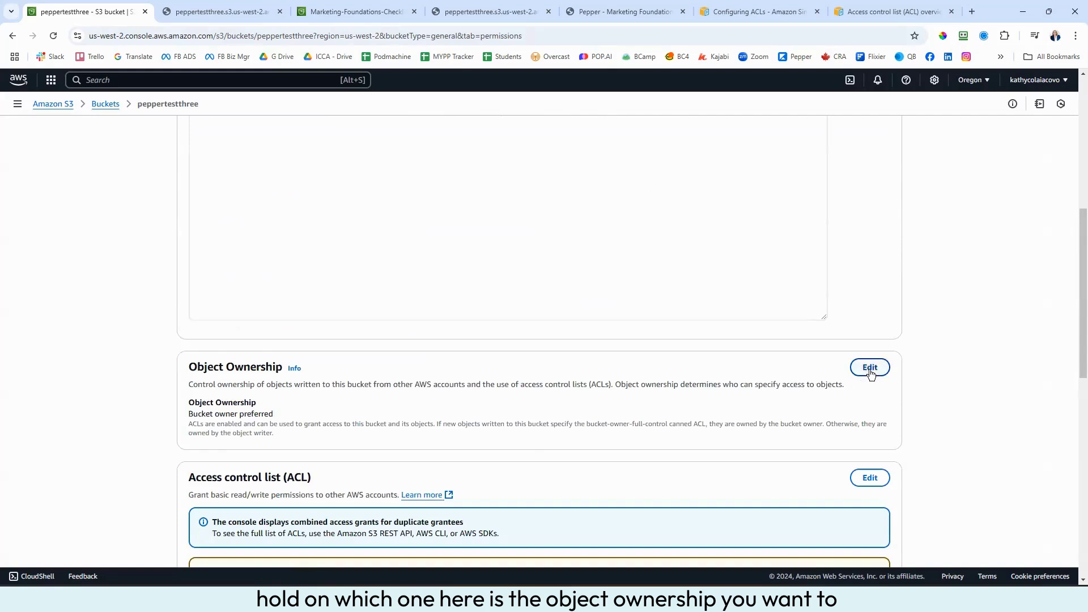
{"action": "scroll", "coordinate": [871, 374], "scroll_direction": "down", "scroll_amount": 3}
{"action": "left_click", "coordinate": [878, 197]}
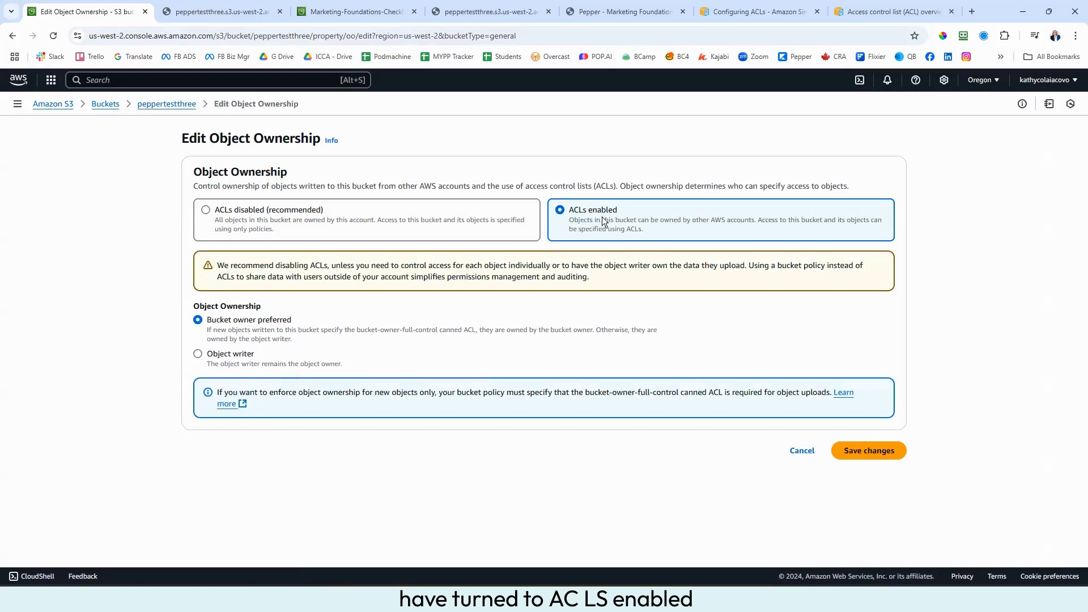
Cancel editing Object Ownership and examine the Everyone (public access) entry in the bucket's access control list
{"action": "left_click", "coordinate": [801, 450]}
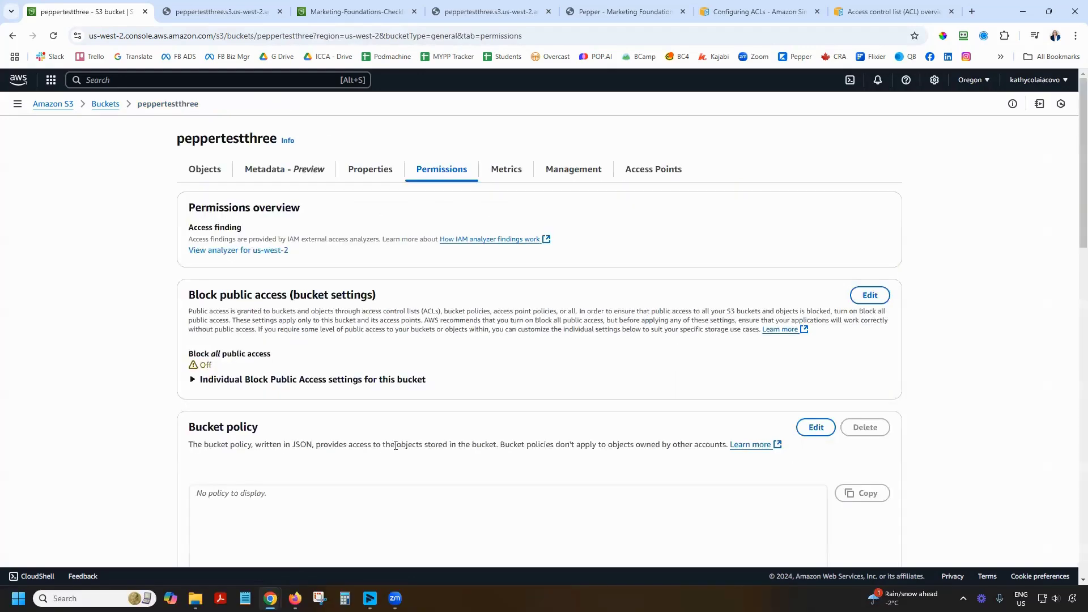
{"action": "scroll", "coordinate": [395, 445], "scroll_direction": "down", "scroll_amount": 12}
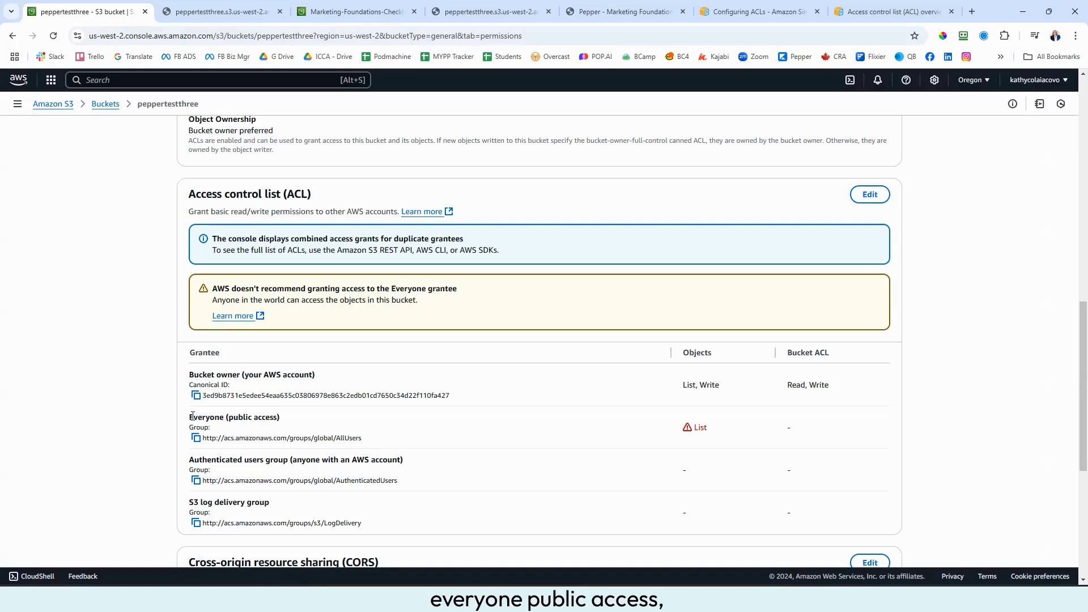
{"action": "left_click_drag", "start_coordinate": [188, 417], "coordinate": [294, 418]}
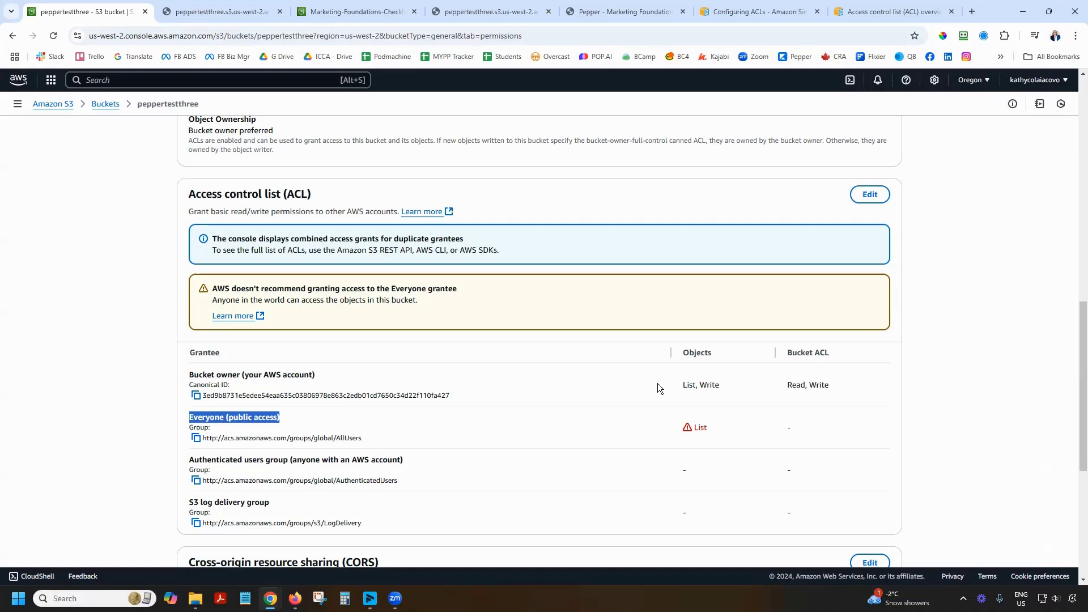
Go to the open checklist PDF in Chrome, select its full object URL and view the cover page
{"action": "left_click", "coordinate": [621, 11]}
{"action": "left_click", "coordinate": [467, 34]}
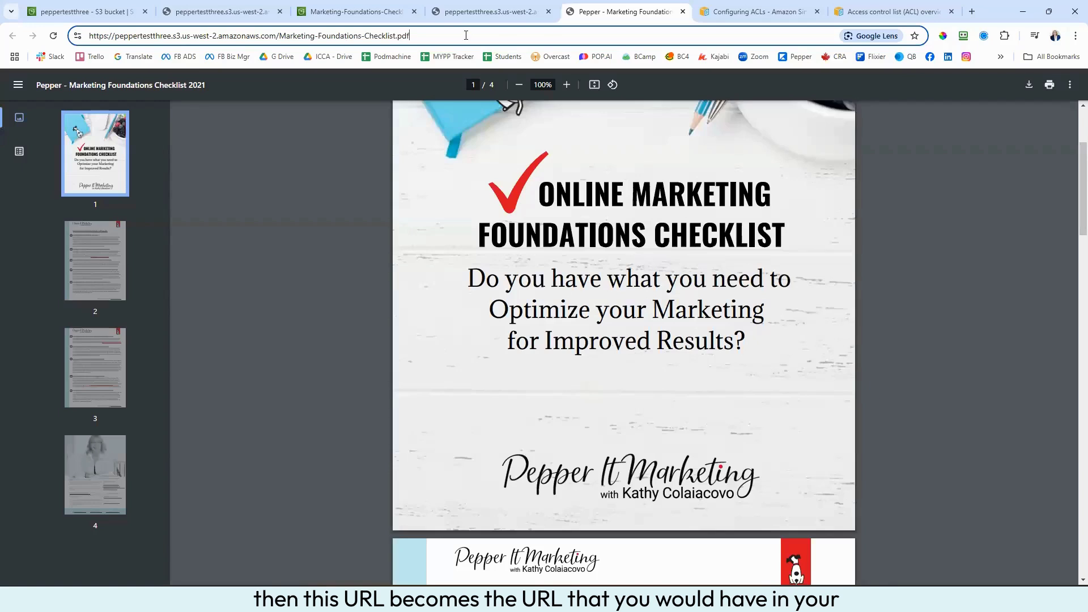
{"action": "key", "text": "ctrl+a"}
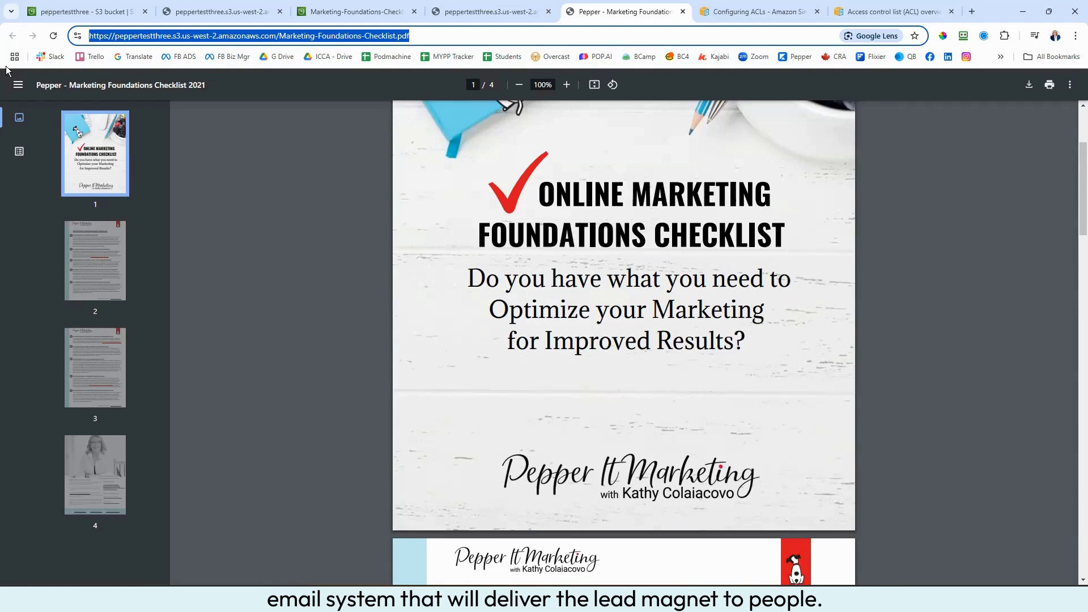
{"action": "scroll", "coordinate": [686, 374], "scroll_direction": "up", "scroll_amount": 2}
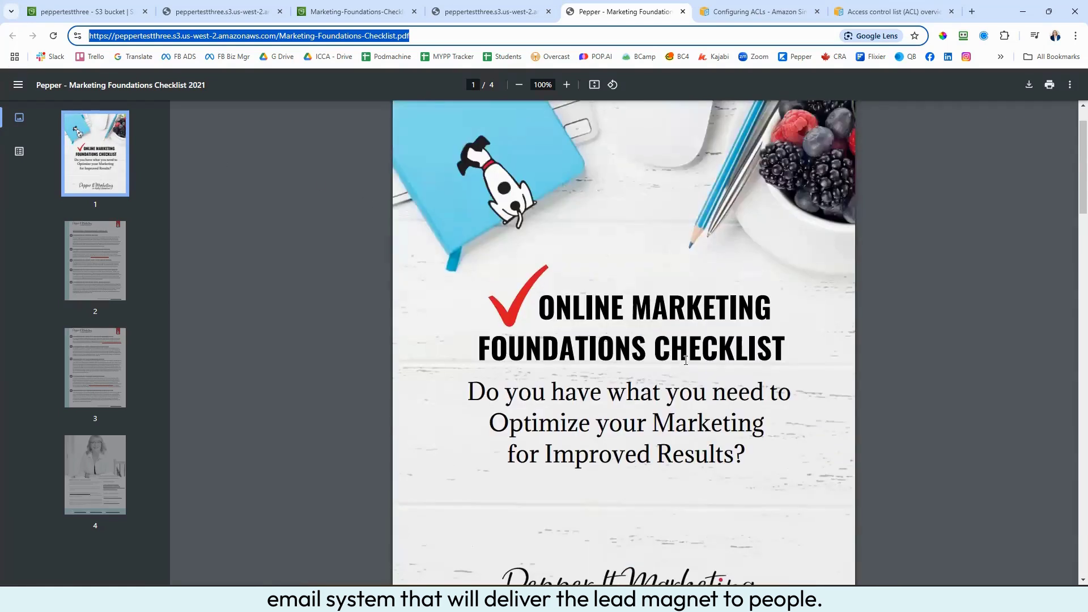
{"action": "scroll", "coordinate": [686, 360], "scroll_direction": "up", "scroll_amount": 1}
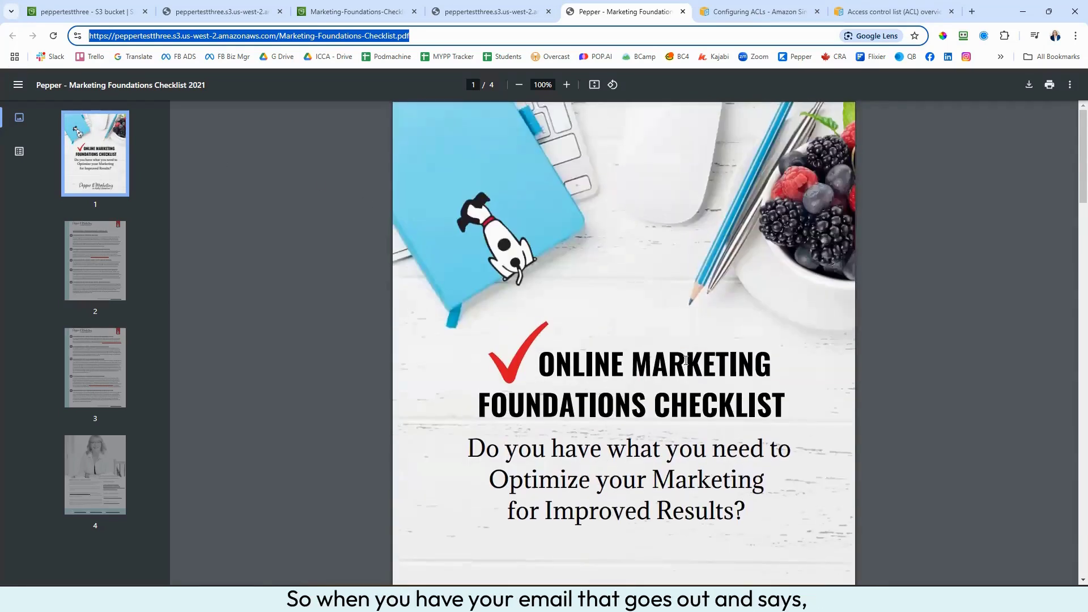
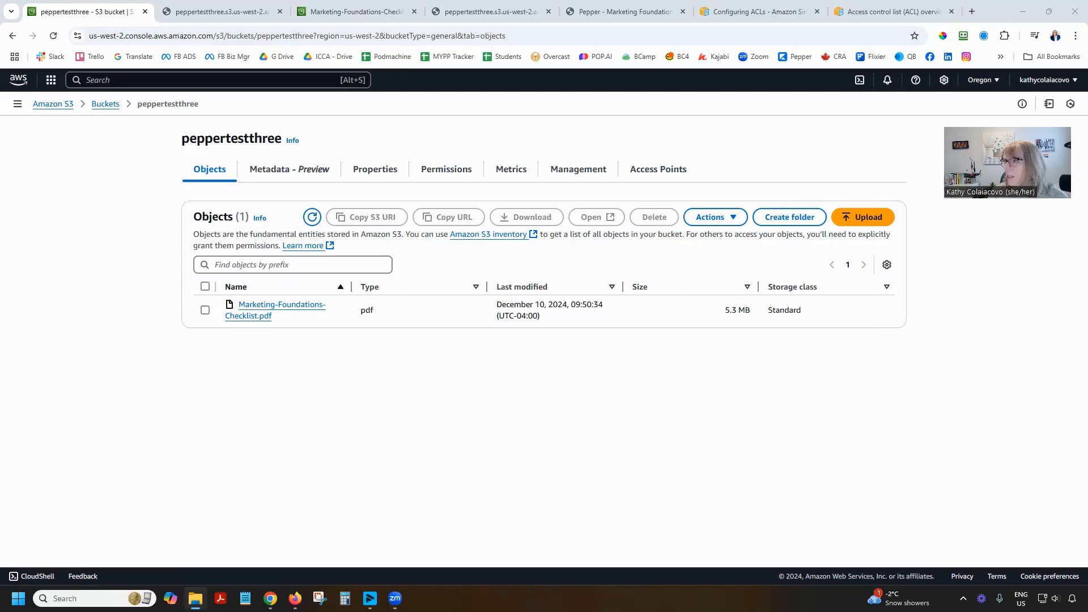
Switch to File Explorer and rename Marketing-Foundations-Checklist.pdf as Marketing-Foundations-Checklist-2023.pdf
{"action": "key", "text": "alt+Tab"}
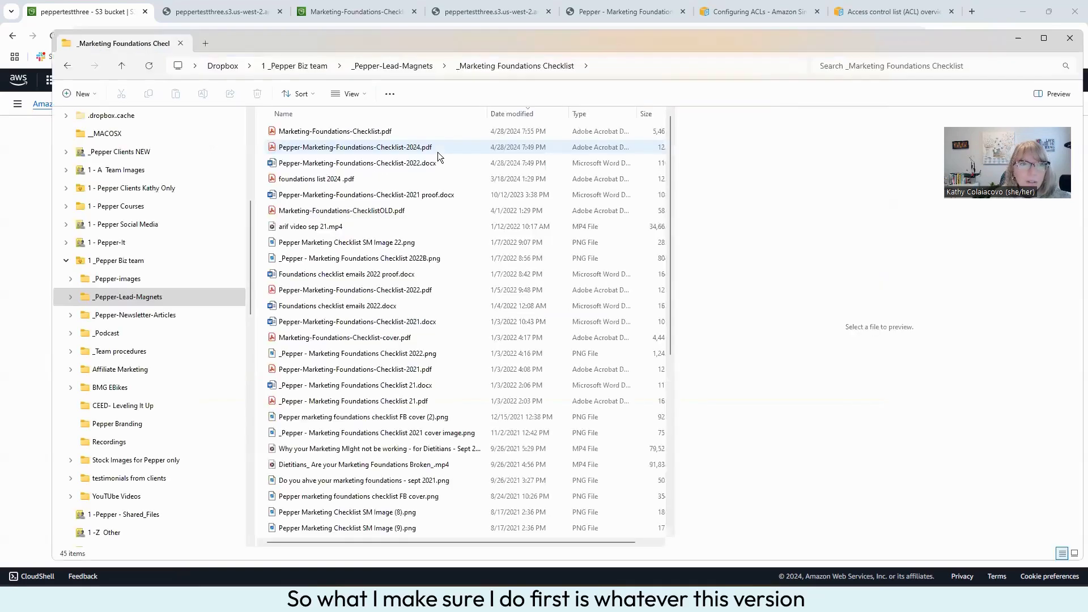
{"action": "right_click", "coordinate": [343, 136]}
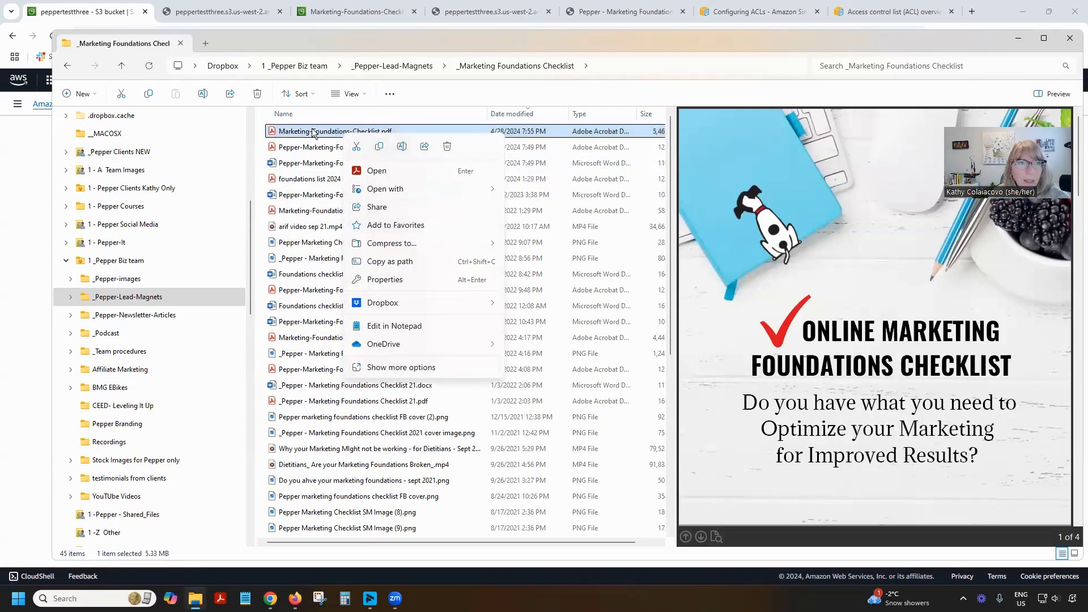
{"action": "left_click", "coordinate": [339, 134]}
{"action": "left_click", "coordinate": [343, 132]}
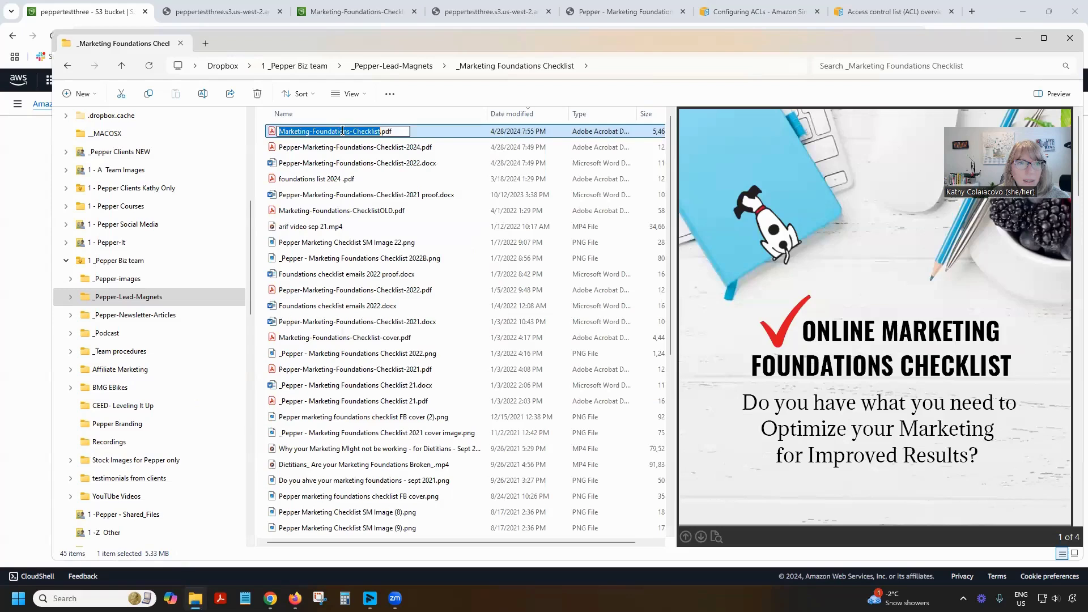
{"action": "left_click", "coordinate": [380, 132]}
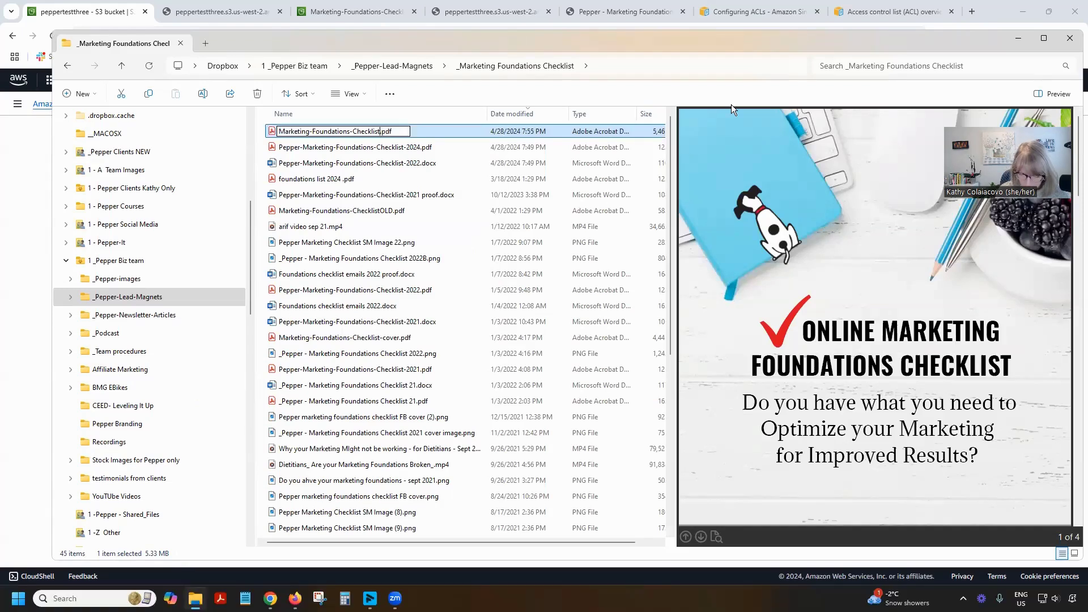
{"action": "type", "text": "-202"}
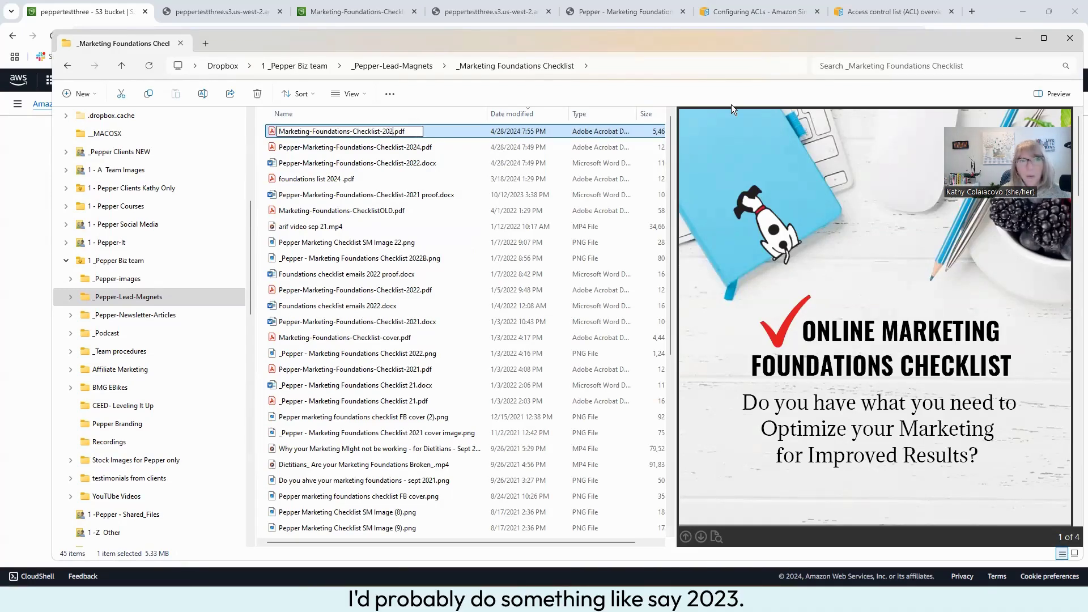
{"action": "type", "text": "3"}
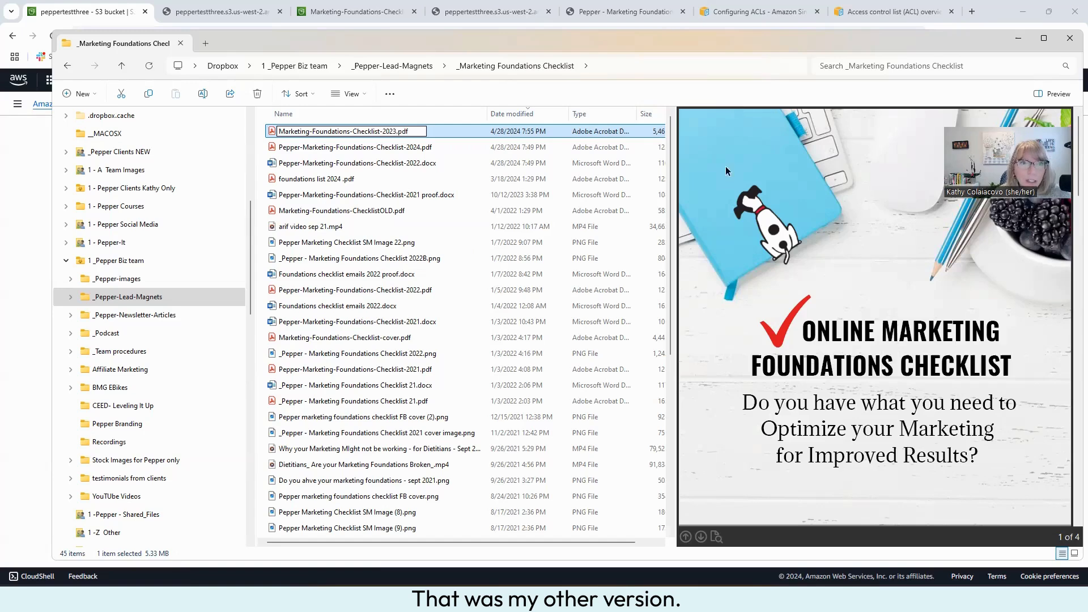
{"action": "key", "text": "Return"}
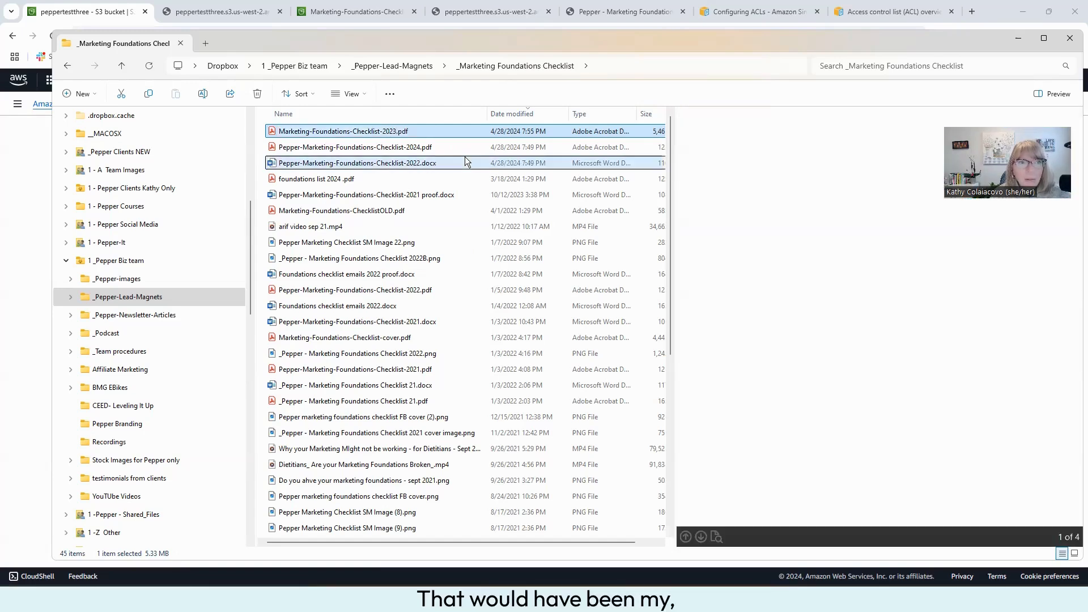
Open Pepper-Marketing-Foundations-Checklist-2022.docx in Word, check the copyright year in the footer, and return to the folder
{"action": "left_click", "coordinate": [464, 162]}
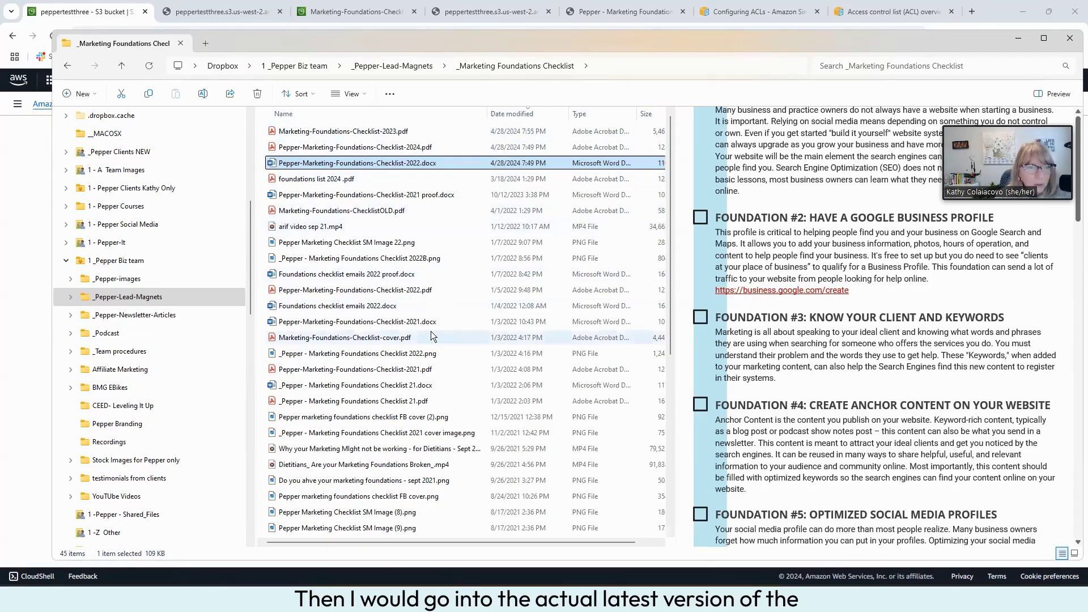
{"action": "double_click", "coordinate": [422, 163]}
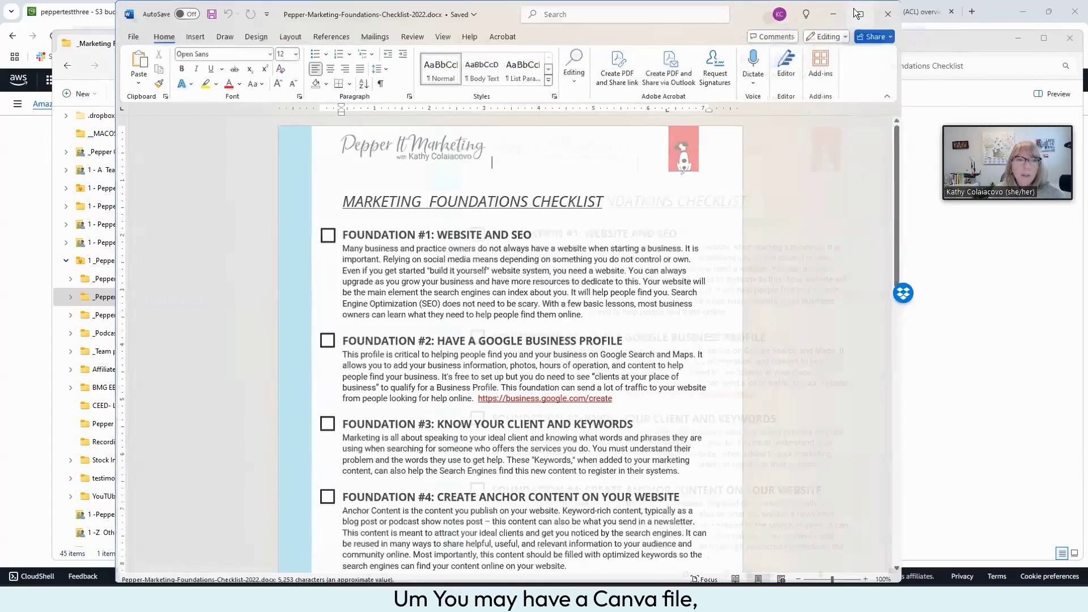
{"action": "left_click", "coordinate": [859, 13]}
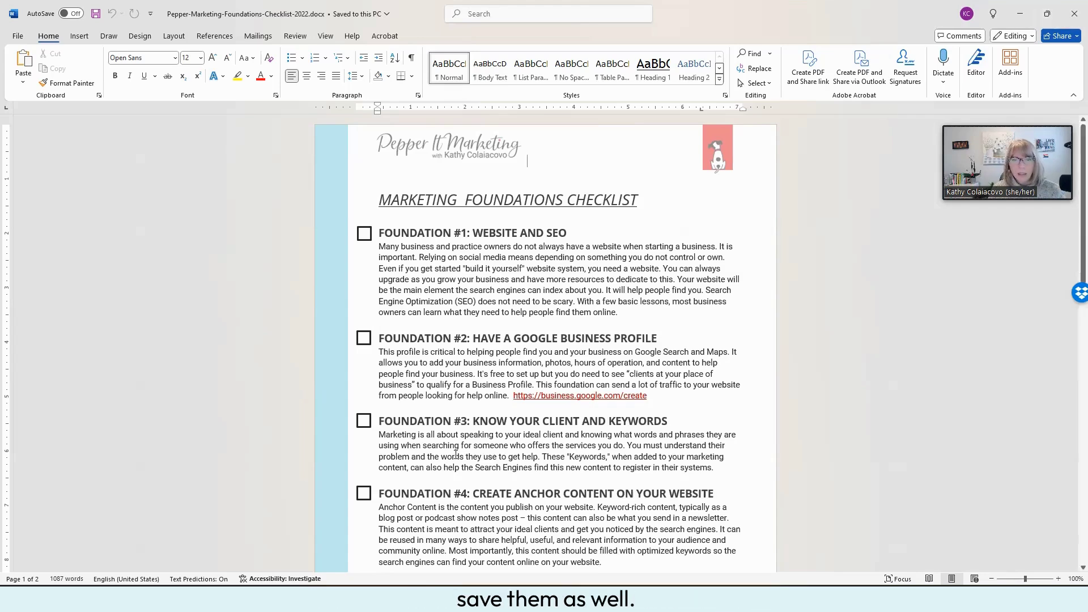
{"action": "scroll", "coordinate": [456, 453], "scroll_direction": "down", "scroll_amount": 5}
{"action": "left_click", "coordinate": [583, 415]}
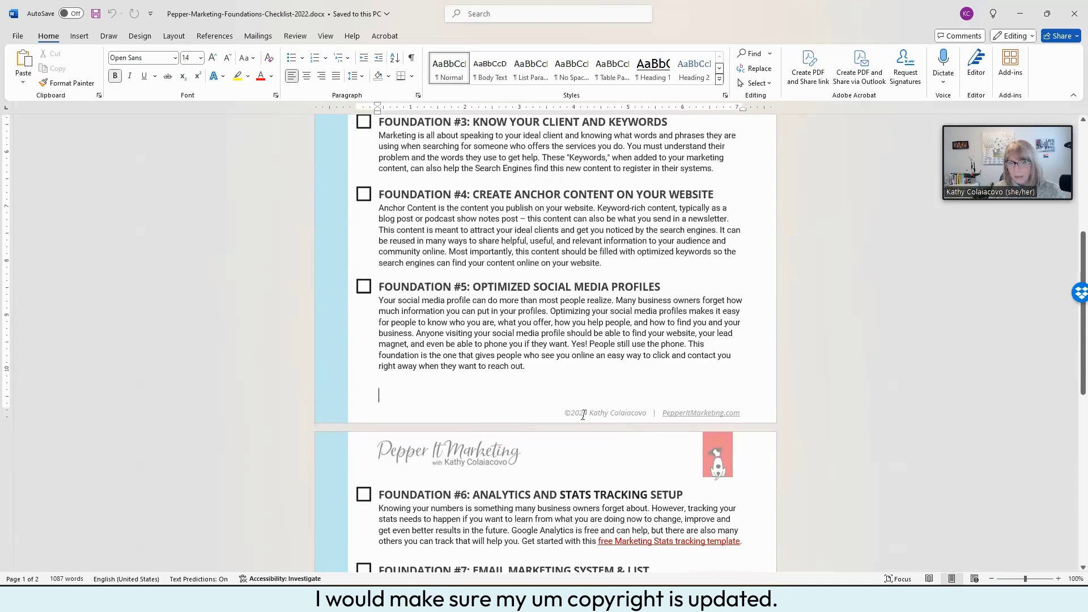
{"action": "double_click", "coordinate": [583, 415]}
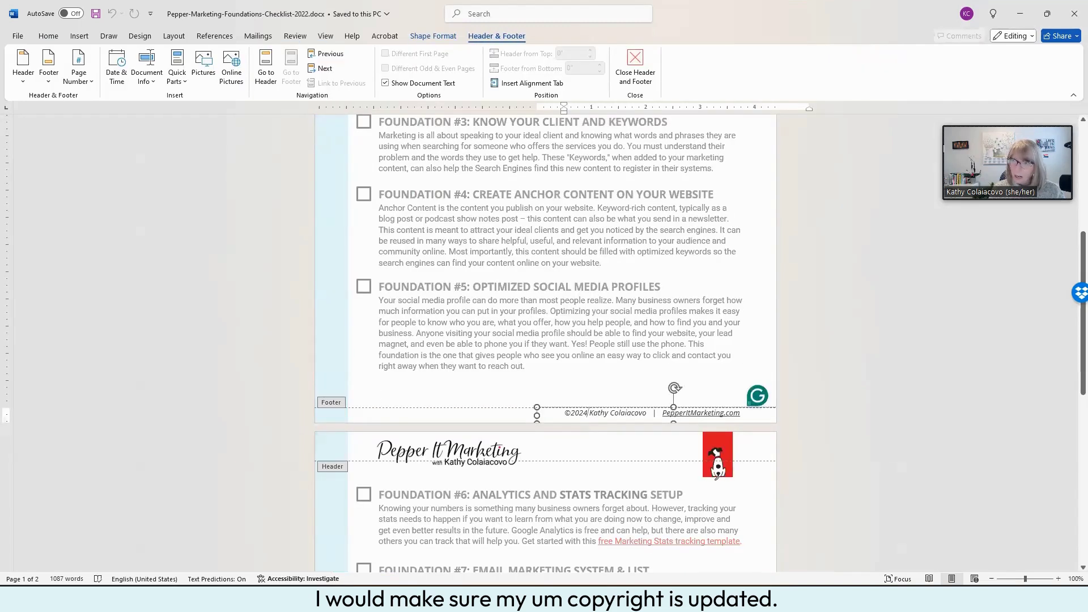
{"action": "left_click", "coordinate": [1021, 13]}
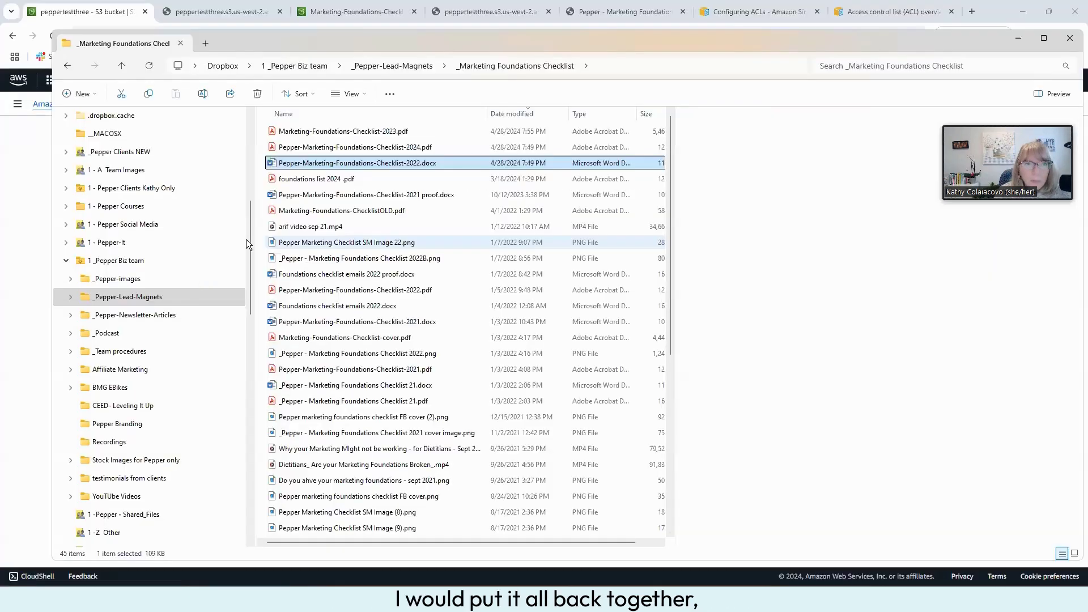
Duplicate Pepper-Marketing-Foundations-Checklist-2024.pdf within the _Marketing Foundations Checklist folder
{"action": "left_click", "coordinate": [391, 148]}
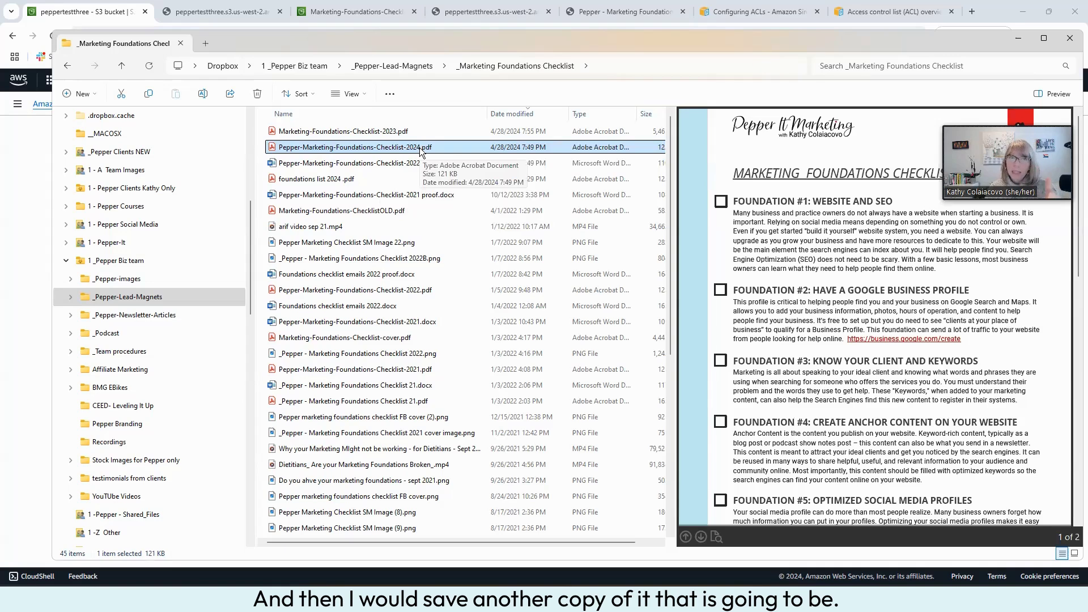
{"action": "right_click", "coordinate": [382, 149]}
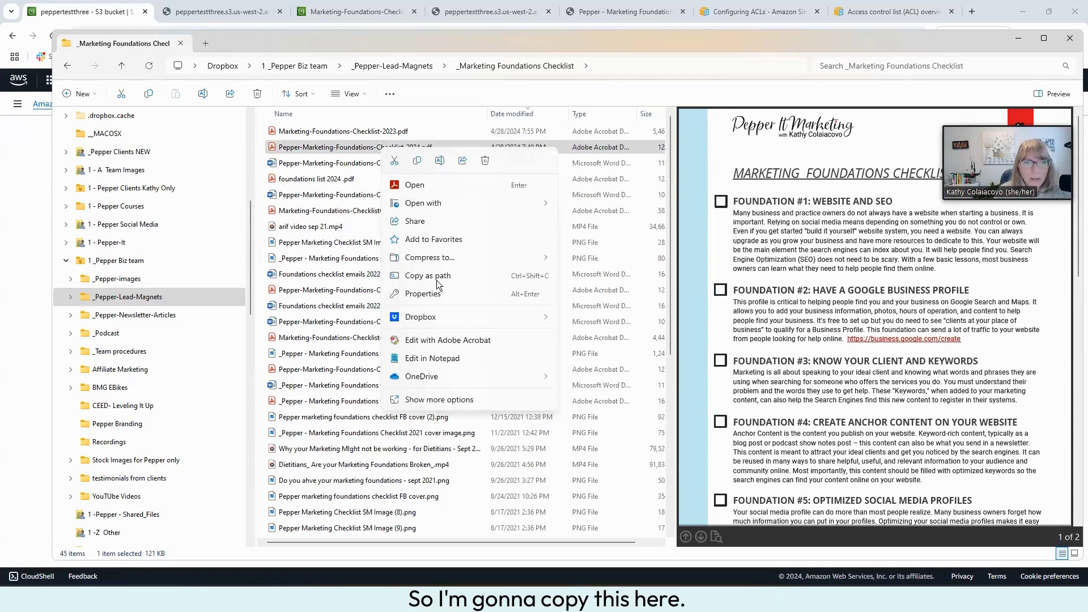
{"action": "left_click", "coordinate": [418, 160]}
{"action": "right_click", "coordinate": [462, 191]}
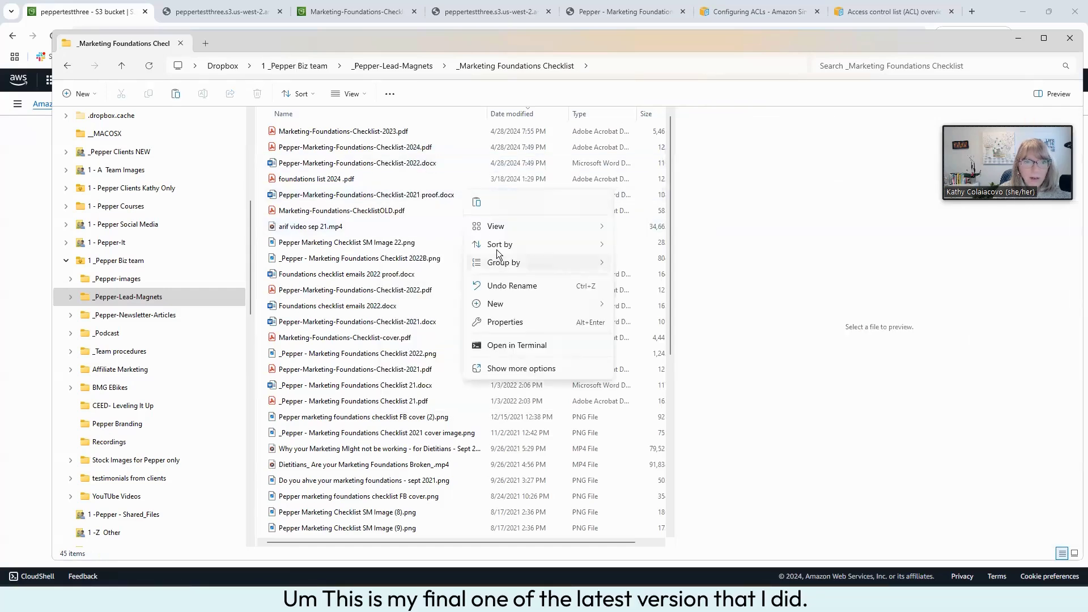
{"action": "mouse_move", "coordinate": [505, 262]}
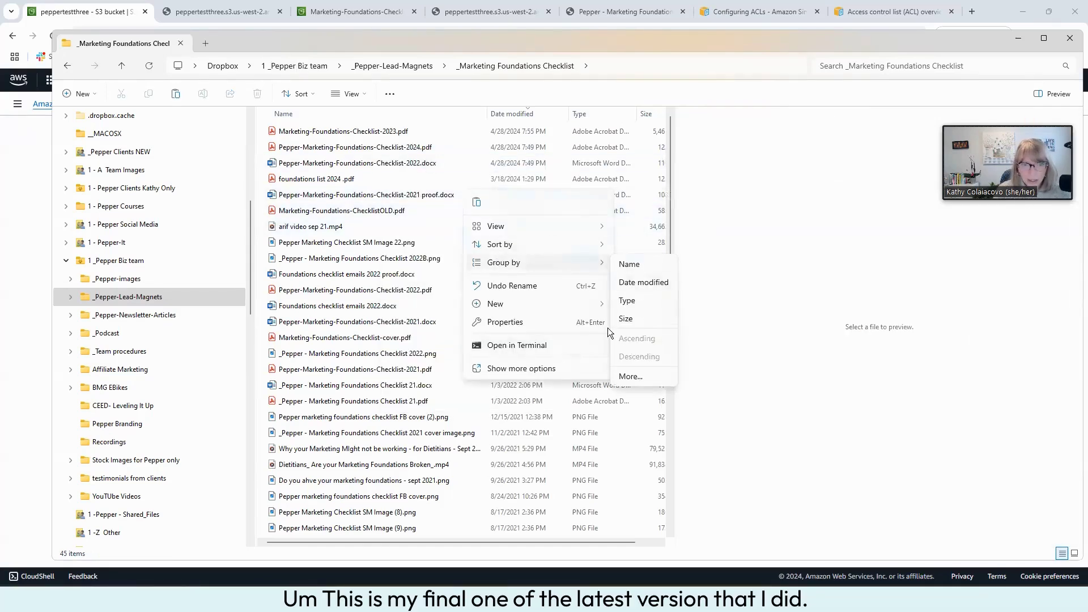
{"action": "left_click", "coordinate": [477, 202]}
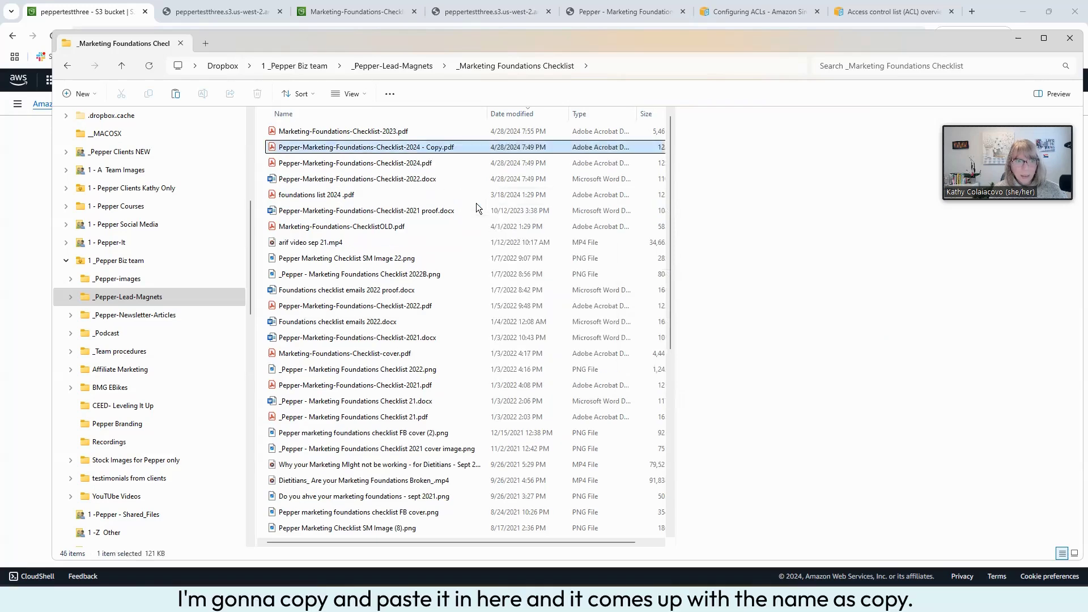
Rename the duplicated 2024 checklist PDF as Marketing-Foundations-Checklist.pdf
{"action": "left_click", "coordinate": [429, 147]}
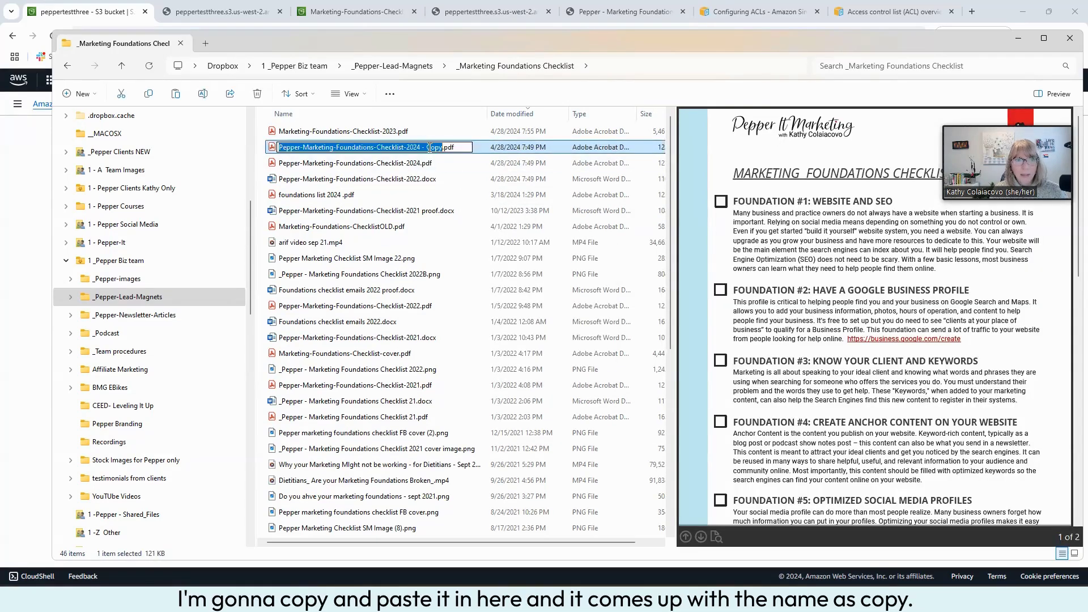
{"action": "left_click", "coordinate": [374, 147]}
{"action": "left_click", "coordinate": [305, 148]}
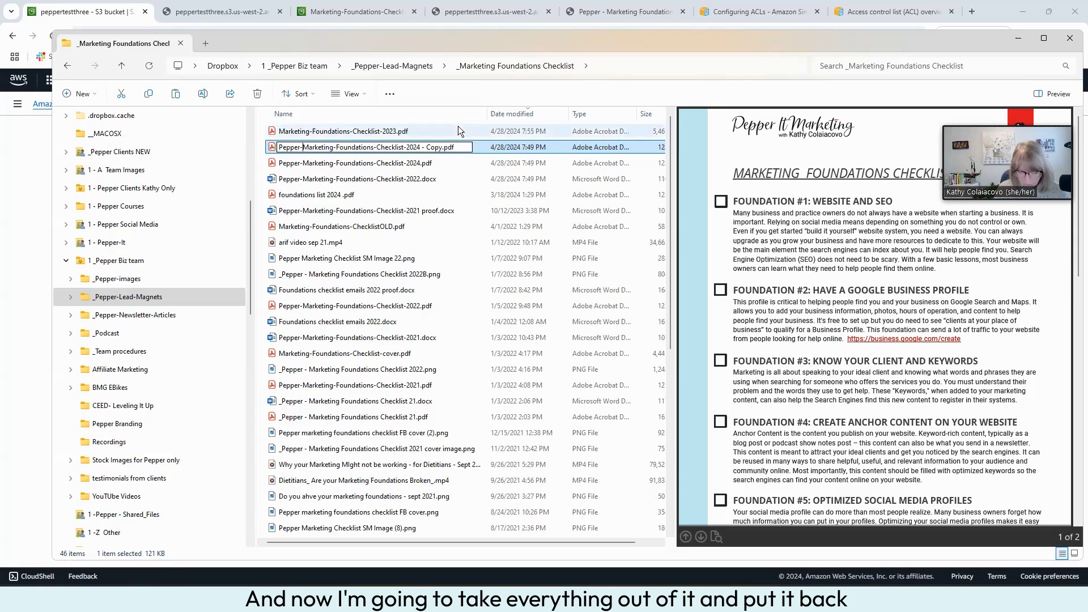
{"action": "key", "text": "BackSpace"}
{"action": "key", "text": "BackSpace"}
{"action": "key", "text": "BackSpace"}
{"action": "key", "text": "BackSpace"}
{"action": "key", "text": "BackSpace"}
{"action": "key", "text": "BackSpace"}
{"action": "key", "text": "BackSpace"}
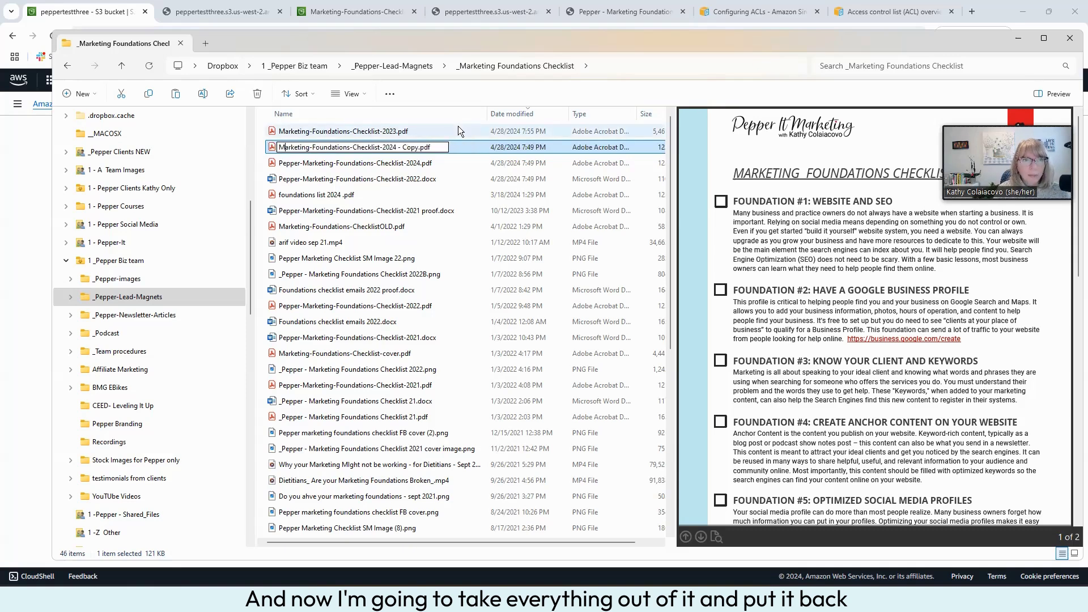
{"action": "key", "text": "Right"}
{"action": "key", "text": "Right"}
{"action": "key", "text": "Right"}
{"action": "key", "text": "Right"}
{"action": "key", "text": "Right"}
{"action": "key", "text": "Right"}
{"action": "key", "text": "Right"}
{"action": "key", "text": "Right"}
{"action": "key", "text": "Right"}
{"action": "key", "text": "Right"}
{"action": "key", "text": "Right"}
{"action": "key", "text": "Right"}
{"action": "key", "text": "Right"}
{"action": "key", "text": "Right"}
{"action": "key", "text": "Right"}
{"action": "key", "text": "Right"}
{"action": "key", "text": "Right"}
{"action": "key", "text": "Right"}
{"action": "key", "text": "Right"}
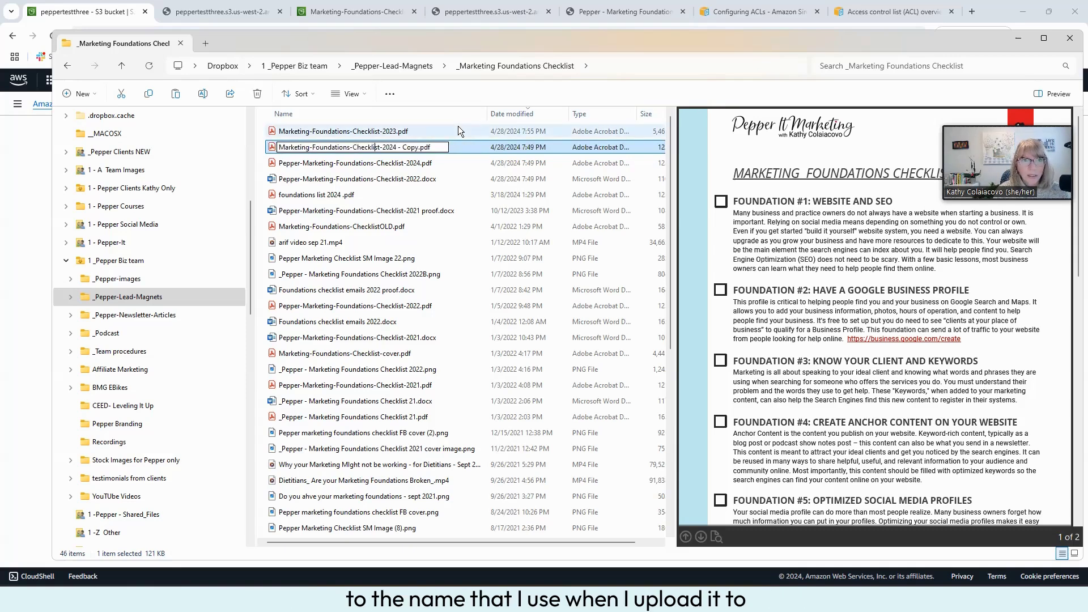
{"action": "key", "text": "Delete"}
{"action": "key", "text": "Delete"}
{"action": "key", "text": "Delete"}
{"action": "key", "text": "Delete"}
{"action": "key", "text": "Delete"}
{"action": "key", "text": "Delete"}
{"action": "key", "text": "Delete"}
{"action": "key", "text": "Delete"}
{"action": "key", "text": "Delete"}
{"action": "key", "text": "Delete"}
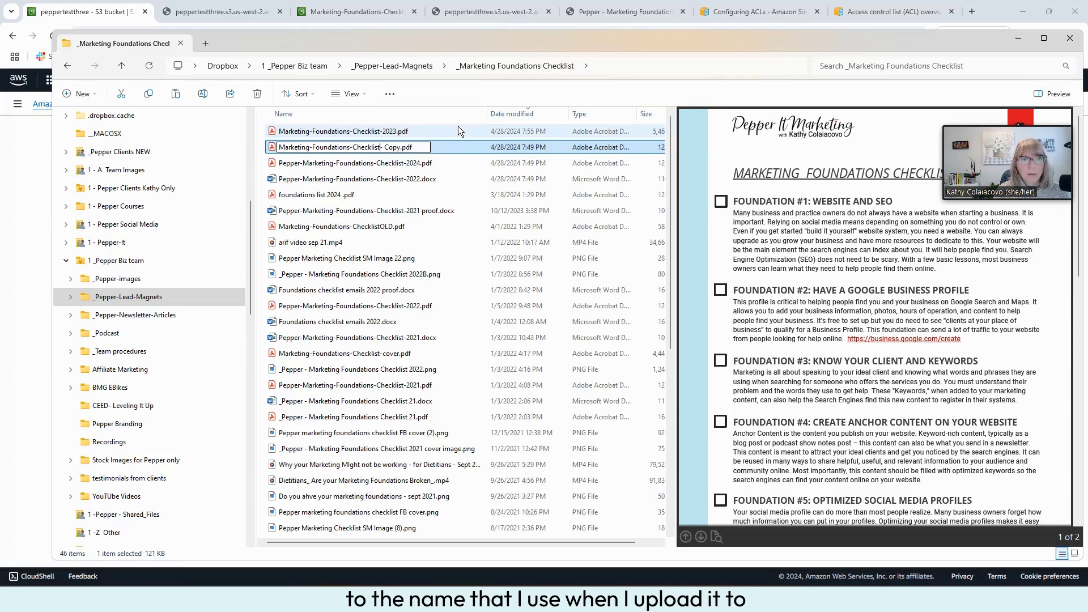
{"action": "key", "text": "Delete"}
{"action": "key", "text": "Delete"}
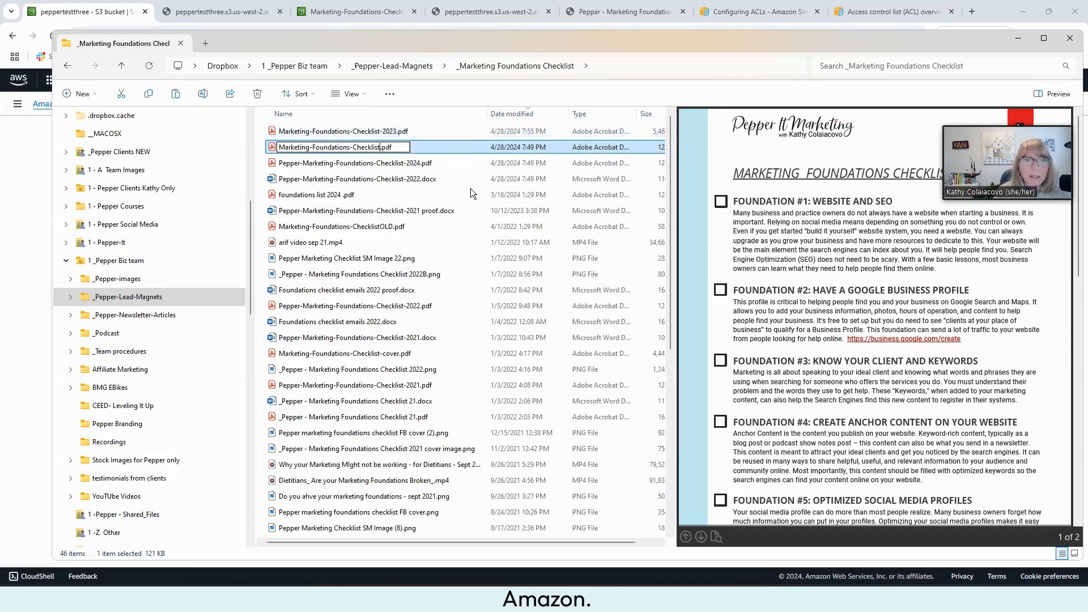
{"action": "key", "text": "Return"}
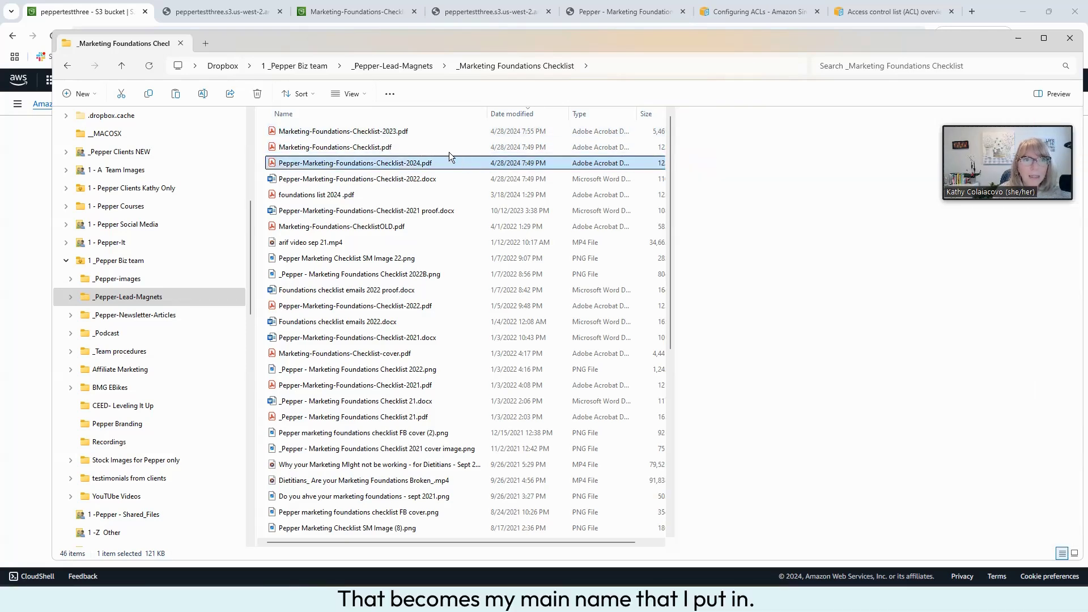
Check the Marketing-Foundations-Checklist file name in the PDF's URL in Chrome and return to the peppertestthree bucket's objects
{"action": "left_click", "coordinate": [621, 11]}
{"action": "left_click_drag", "start_coordinate": [280, 35], "coordinate": [401, 35]}
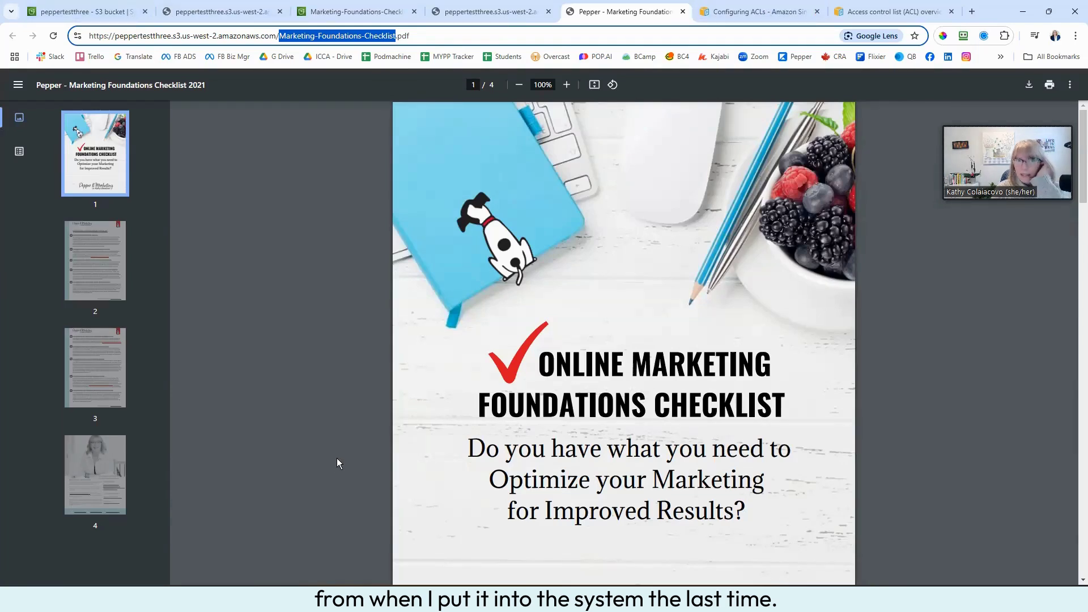
{"action": "left_click", "coordinate": [76, 12]}
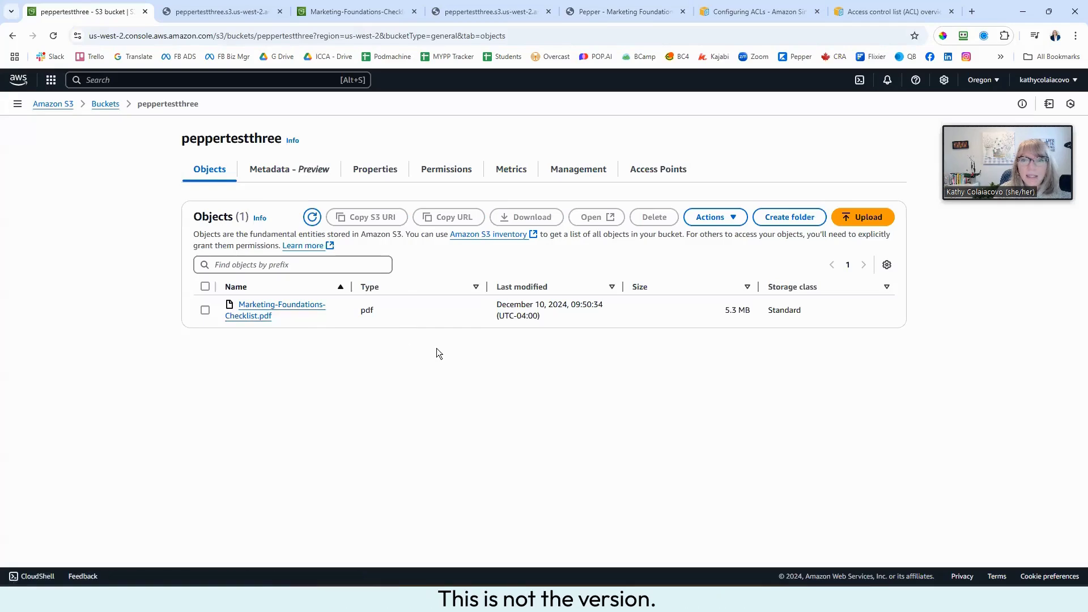
Permanently delete Marketing-Foundations-Checklist.pdf from the peppertestthree bucket, confirming with the text "permanently delete"
{"action": "left_click", "coordinate": [353, 599]}
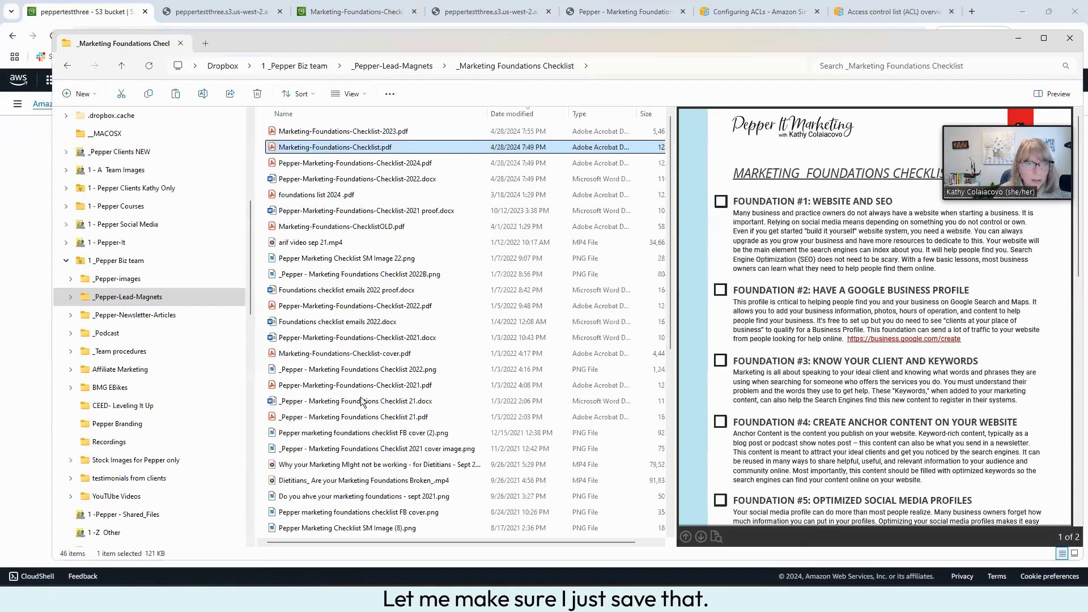
{"action": "left_click", "coordinate": [126, 12]}
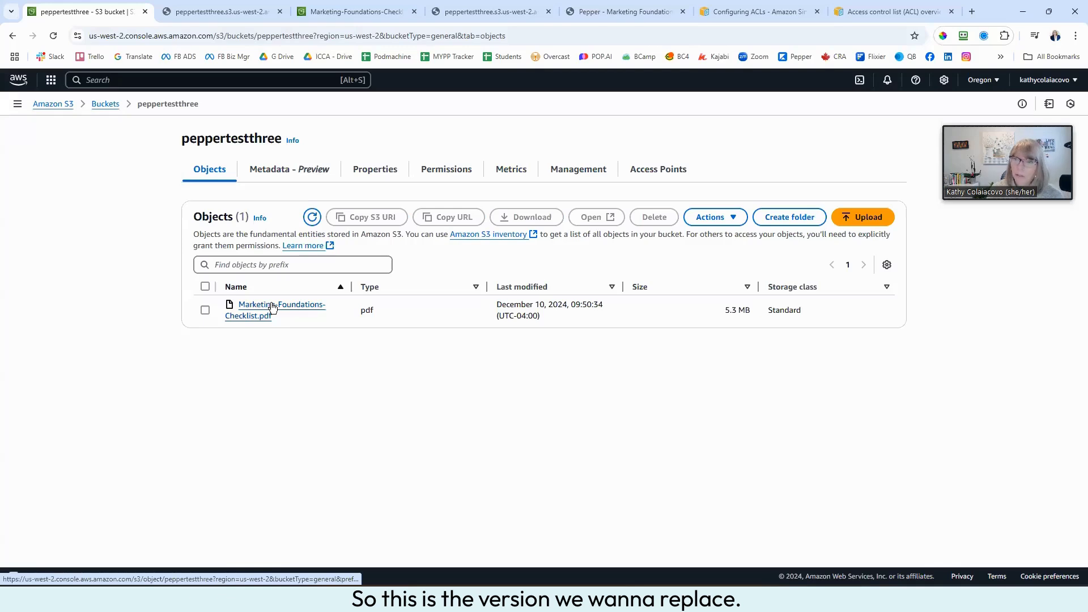
{"action": "left_click", "coordinate": [205, 311]}
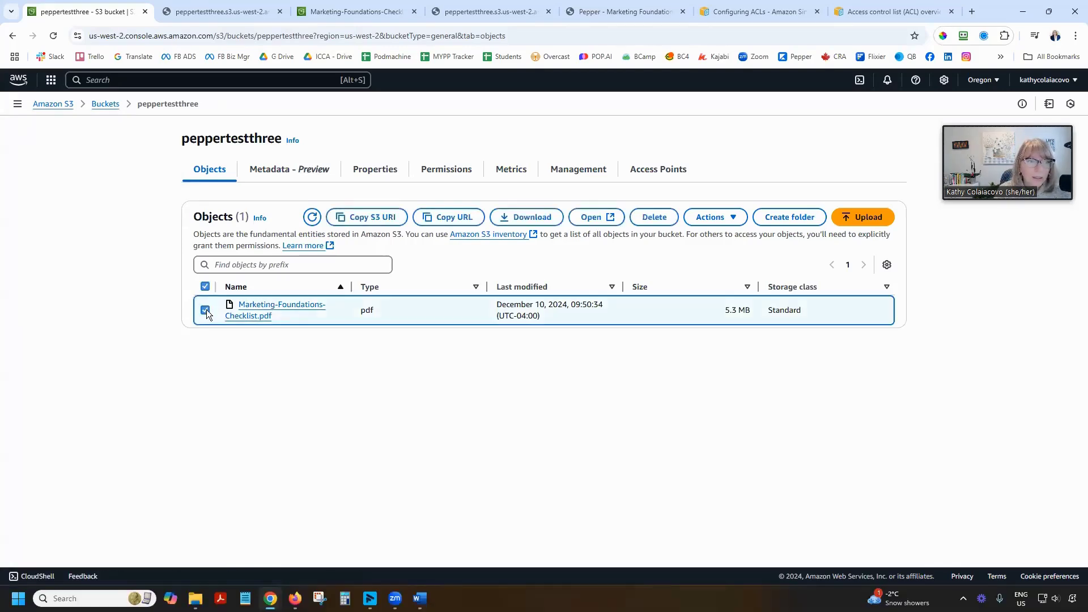
{"action": "left_click", "coordinate": [654, 217]}
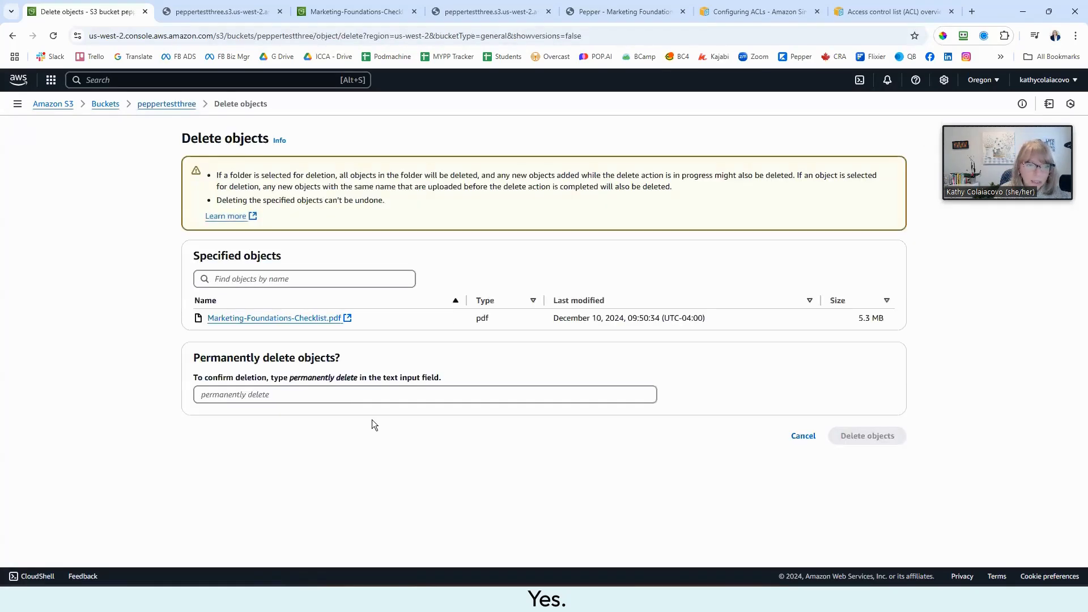
{"action": "left_click", "coordinate": [324, 397]}
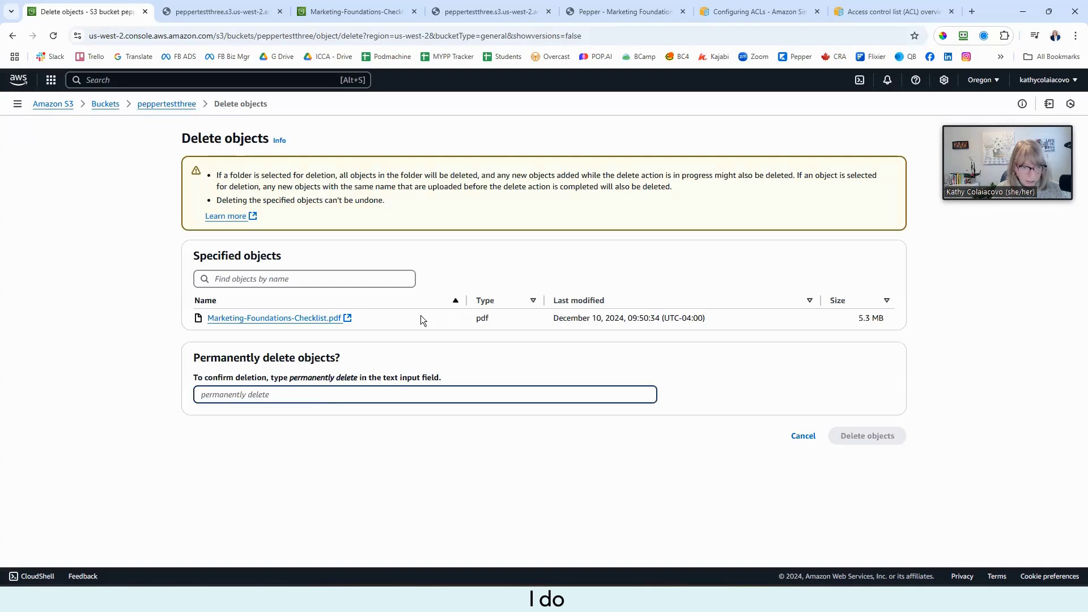
{"action": "type", "text": "per"}
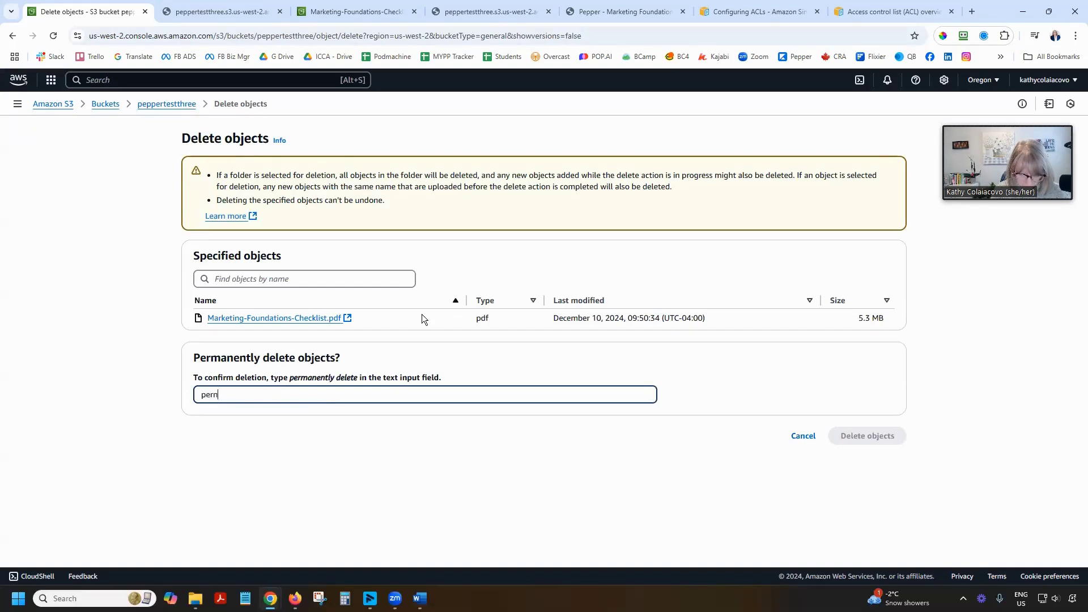
{"action": "type", "text": "manently del"}
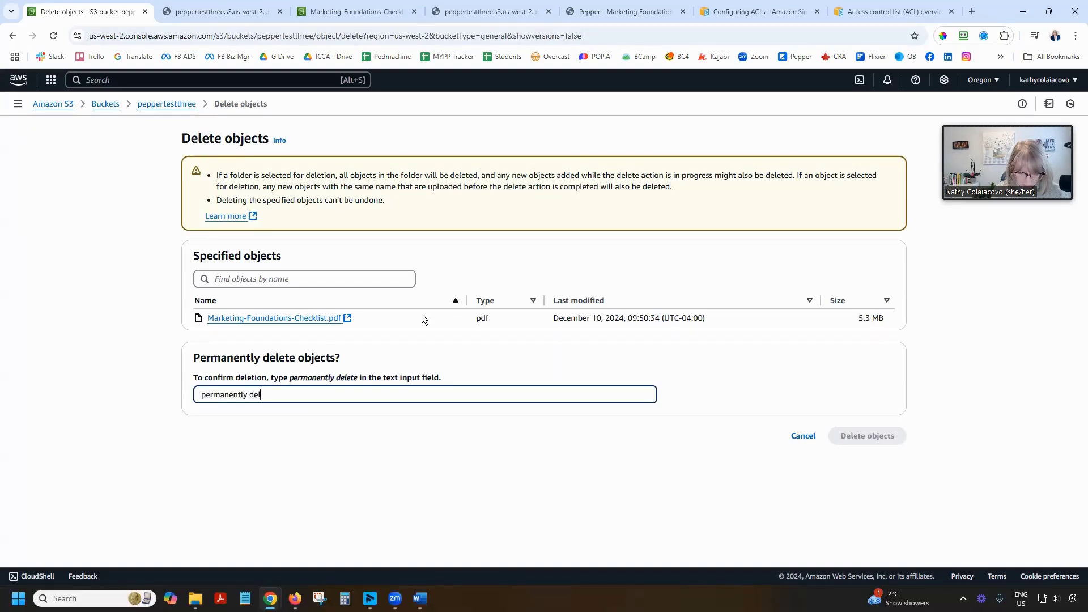
{"action": "type", "text": "ete"}
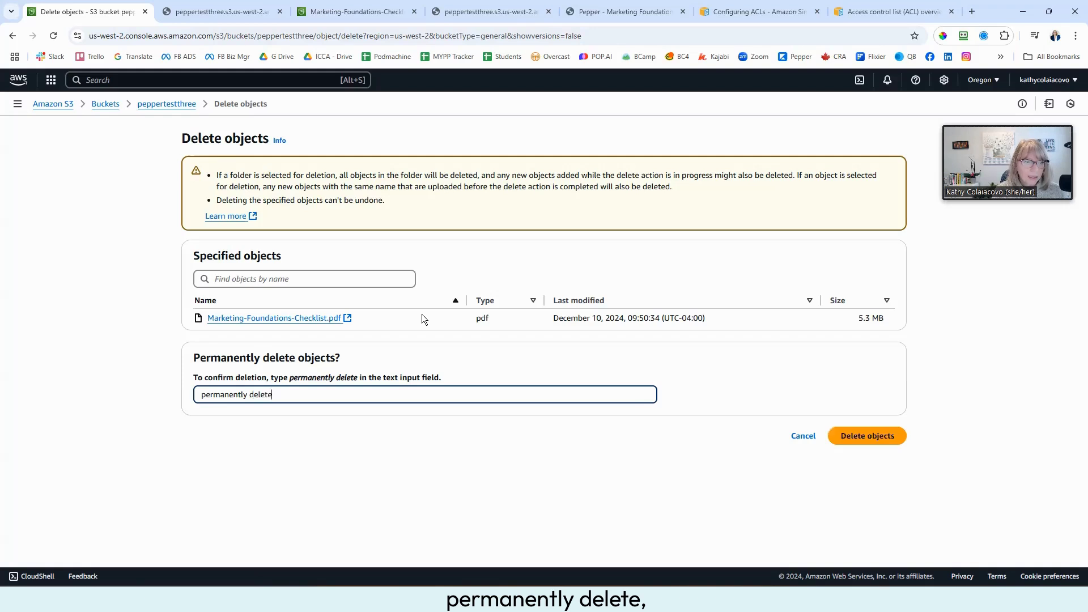
{"action": "left_click", "coordinate": [868, 436]}
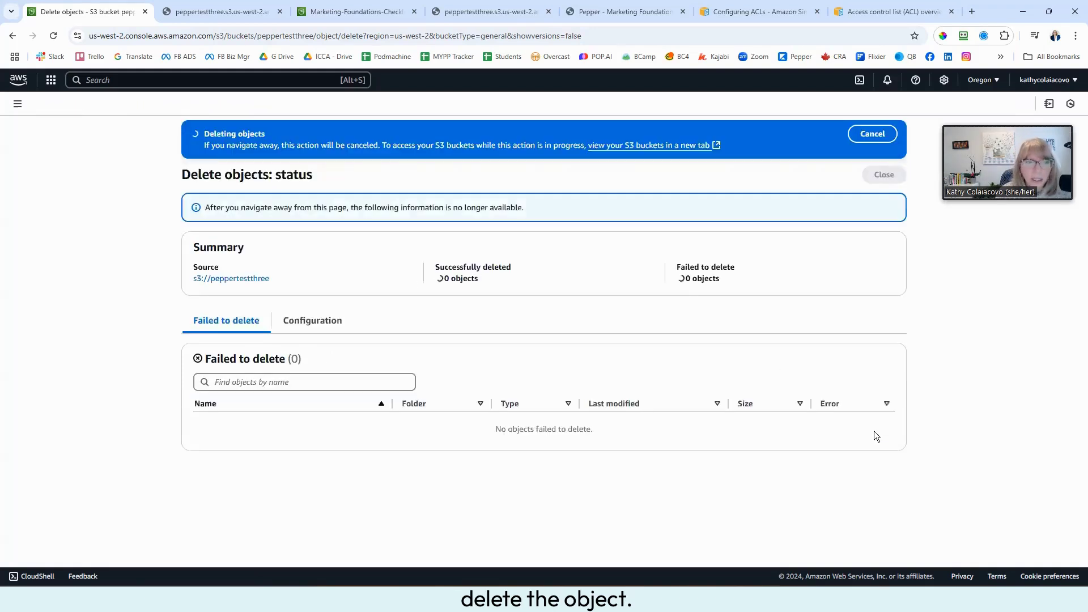
{"action": "left_click", "coordinate": [889, 175]}
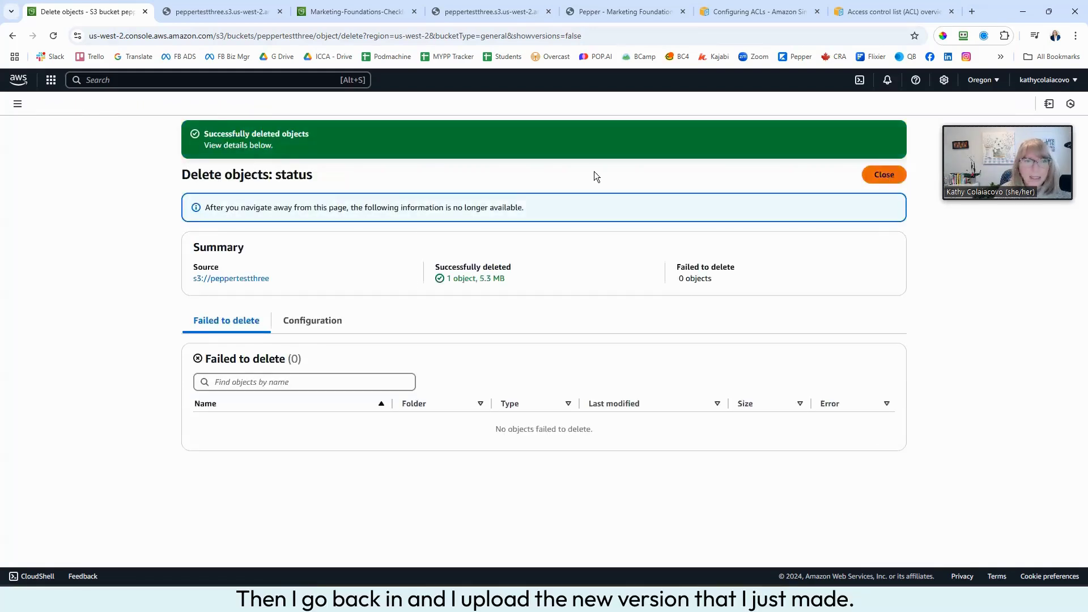
Upload the new Marketing-Foundations-Checklist.pdf from the _Marketing Foundations Checklist folder to the peppertestthree bucket
{"action": "left_click", "coordinate": [872, 220]}
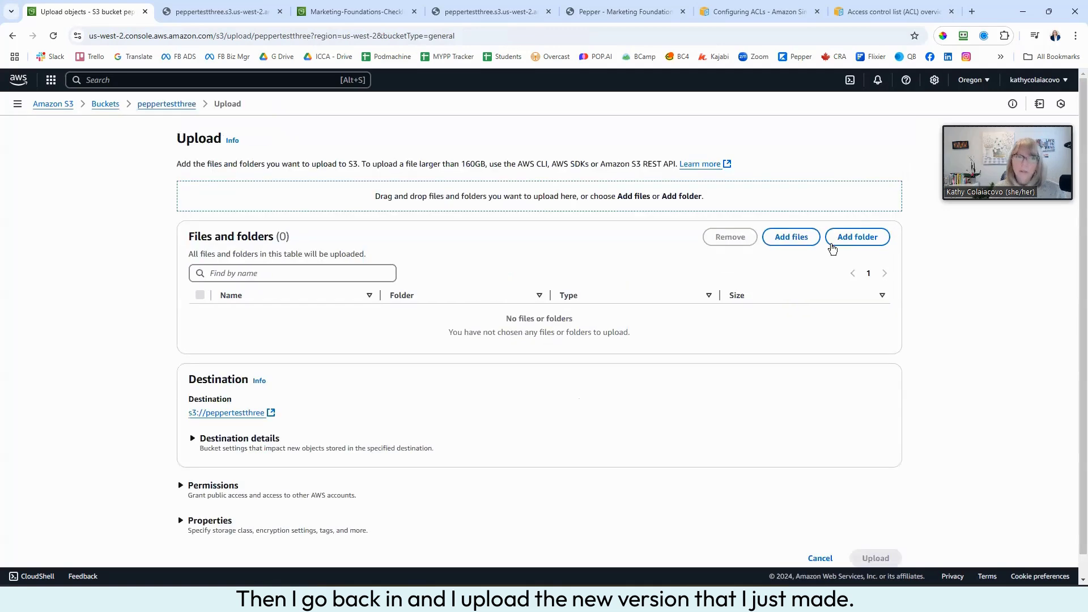
{"action": "left_click", "coordinate": [788, 238]}
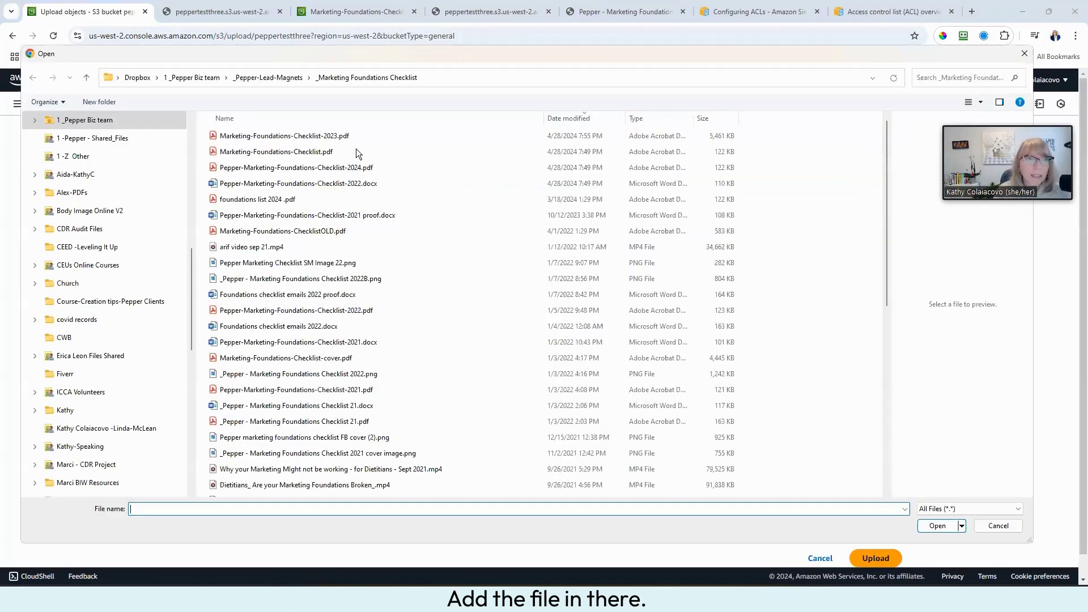
{"action": "left_click", "coordinate": [276, 151]}
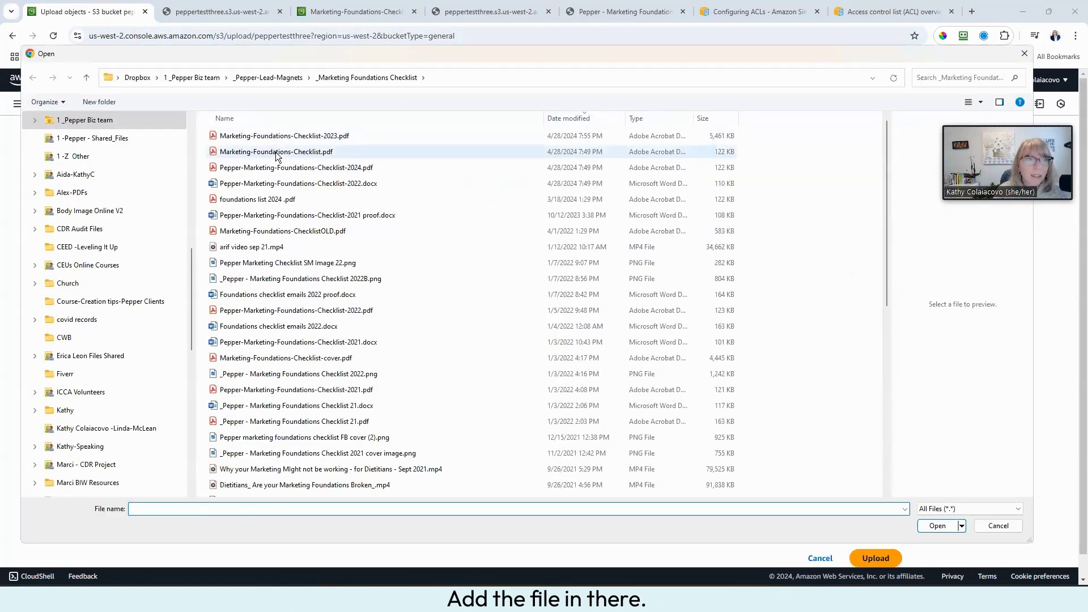
{"action": "left_click", "coordinate": [938, 526]}
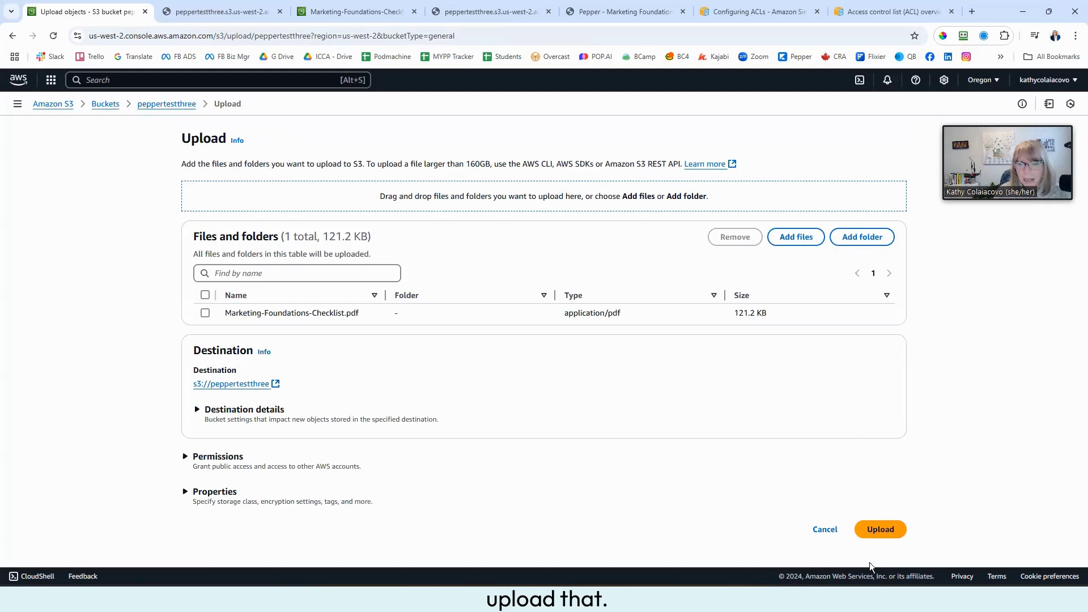
{"action": "left_click", "coordinate": [884, 530]}
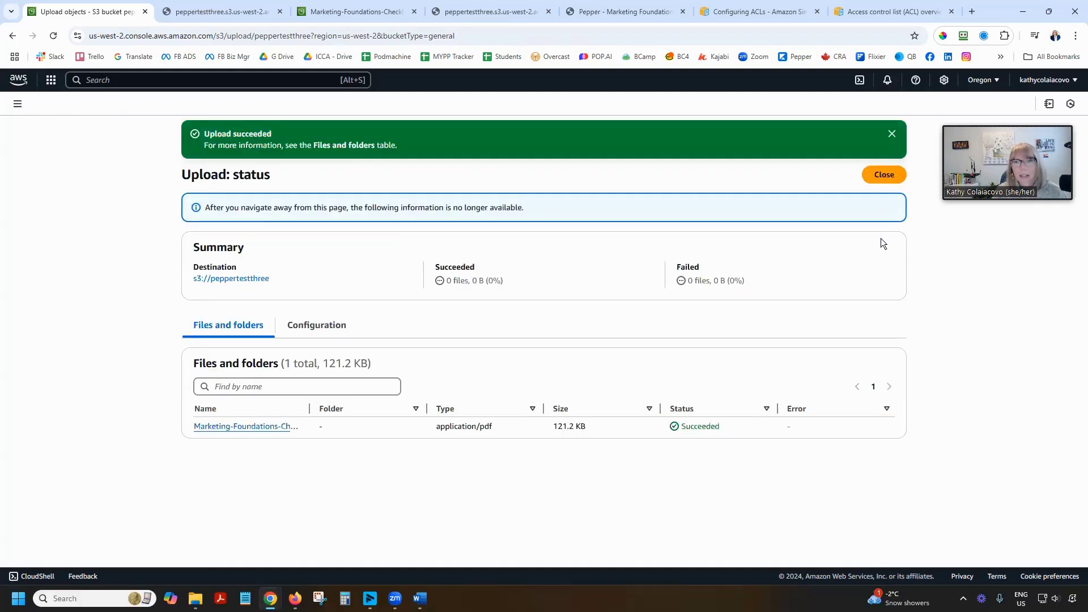
Make the uploaded Marketing-Foundations-Checklist.pdf in the peppertestthree bucket public using ACL
{"action": "left_click", "coordinate": [232, 279]}
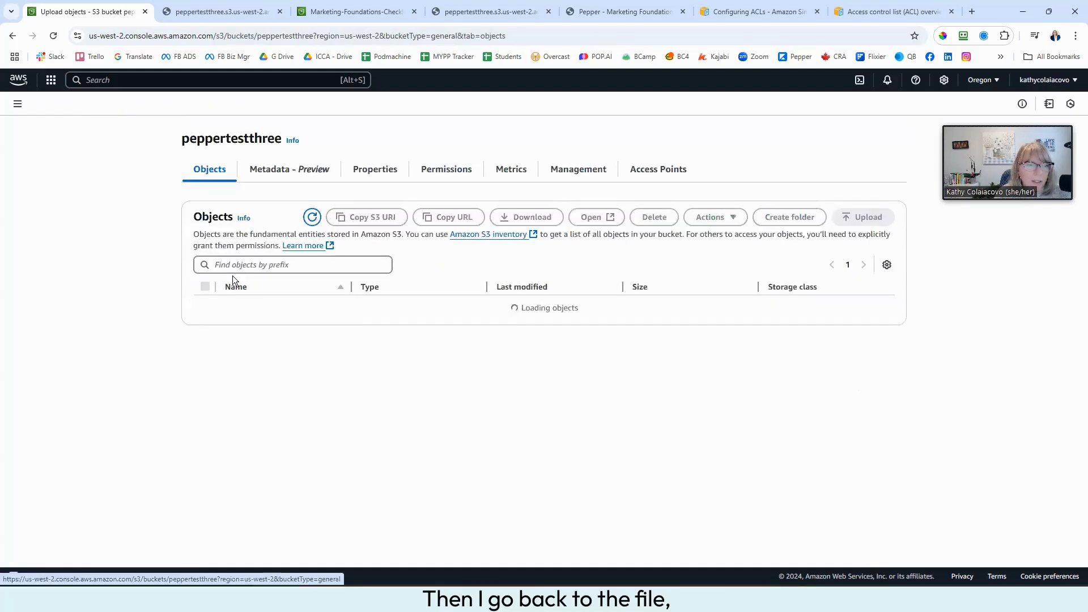
{"action": "left_click", "coordinate": [253, 306]}
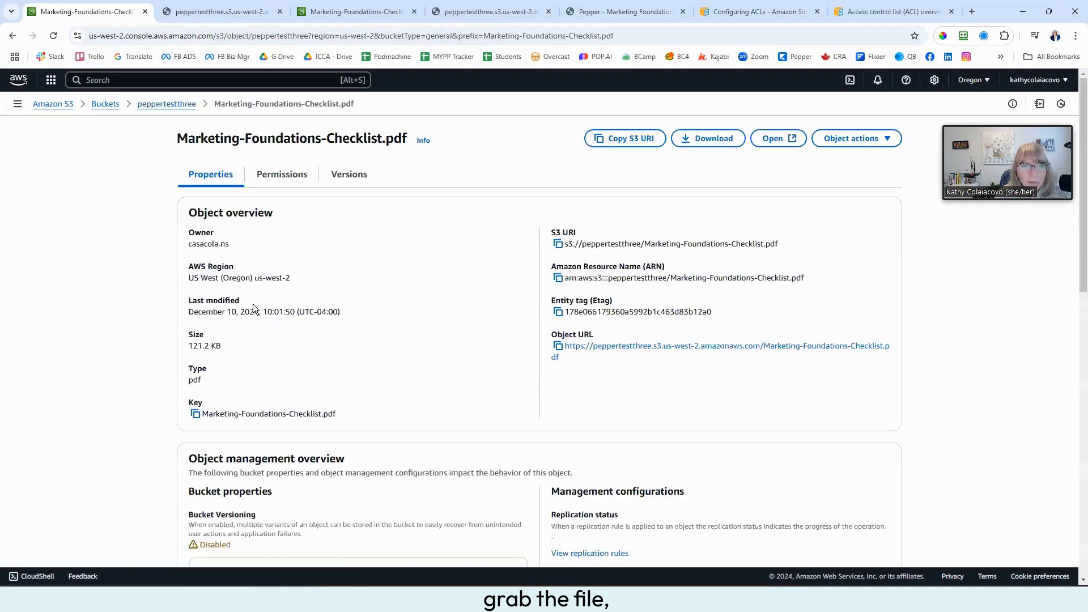
{"action": "left_click", "coordinate": [878, 139]}
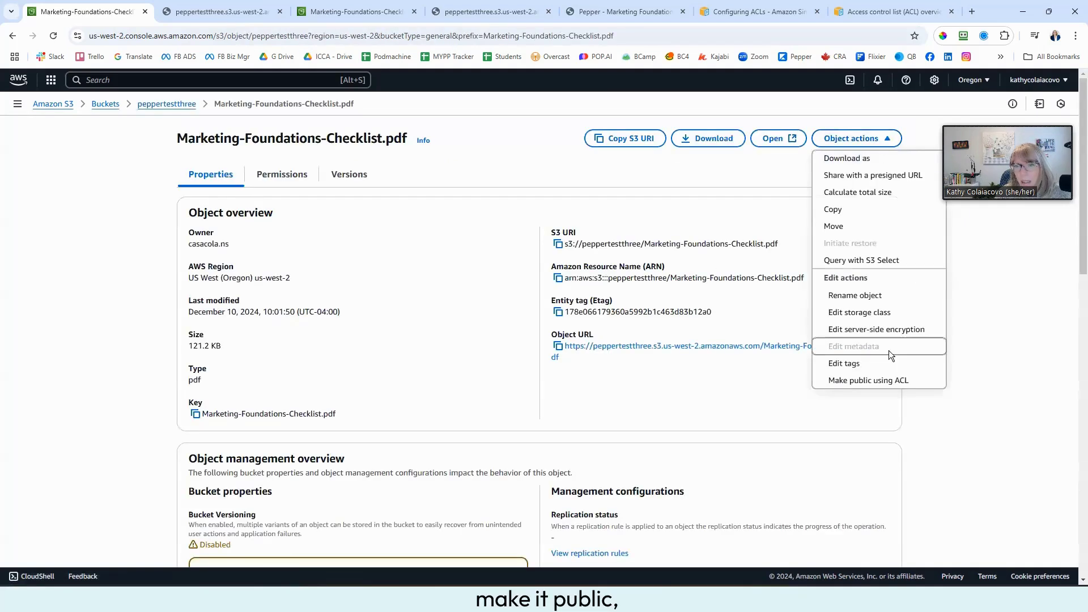
{"action": "left_click", "coordinate": [874, 377]}
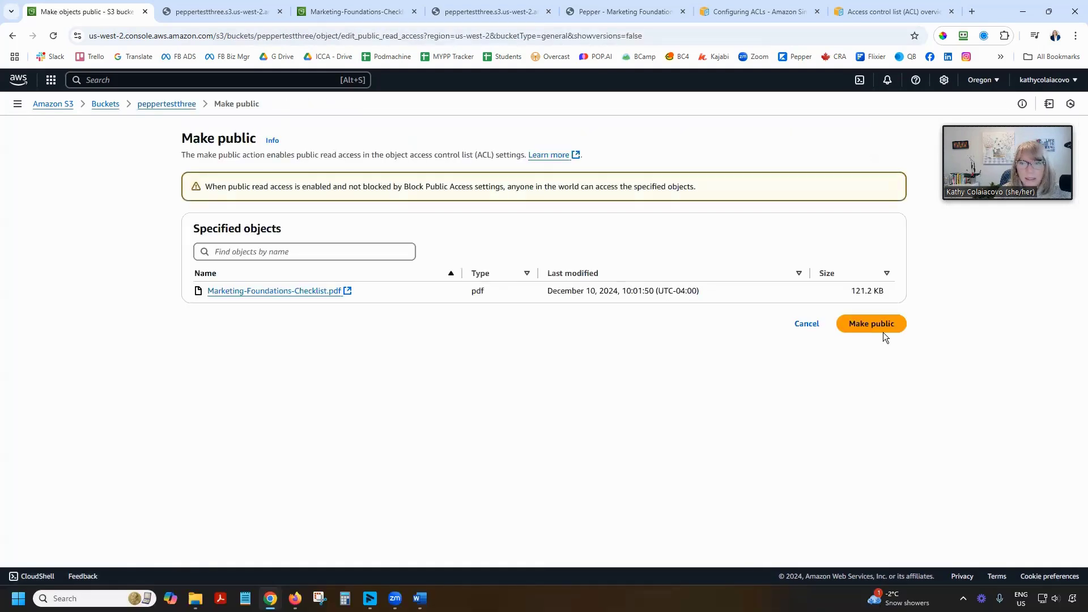
{"action": "left_click", "coordinate": [881, 323]}
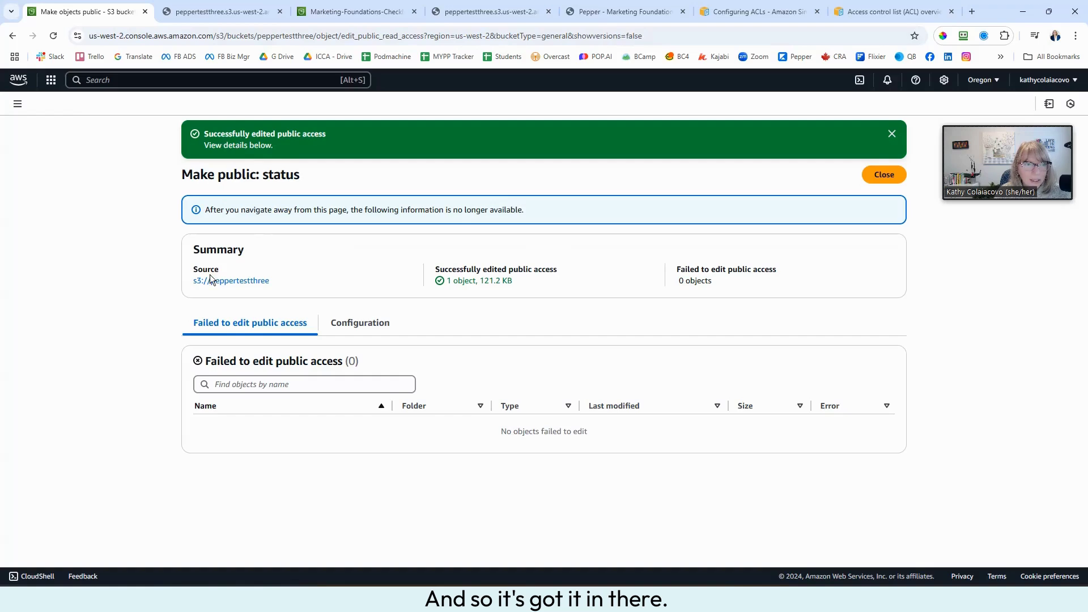
Open the object URL of Marketing-Foundations-Checklist.pdf from the peppertestthree bucket to check the public PDF
{"action": "left_click", "coordinate": [230, 279]}
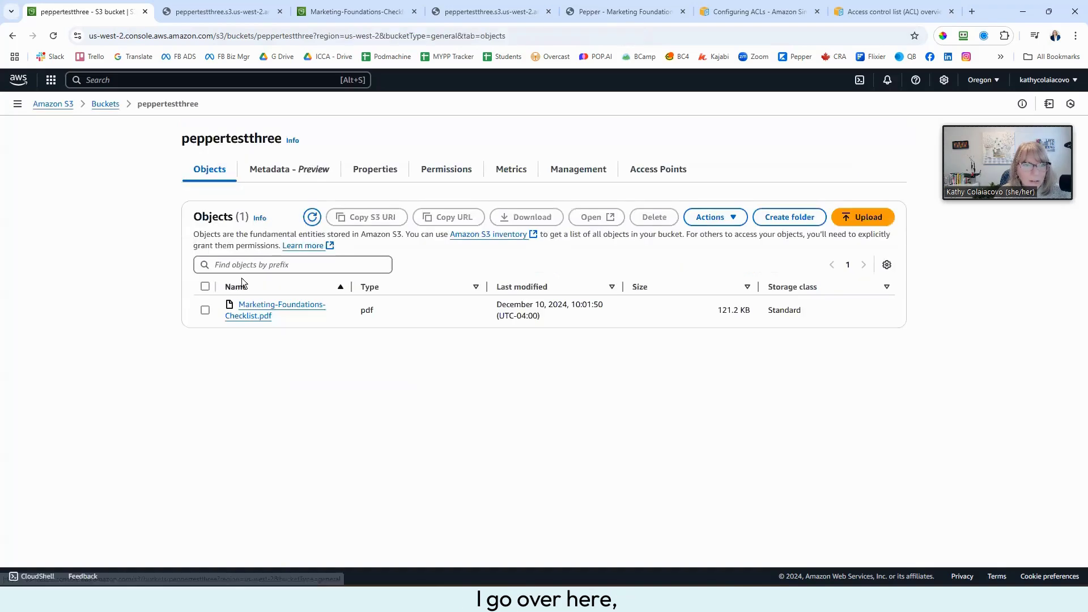
{"action": "left_click", "coordinate": [259, 319]}
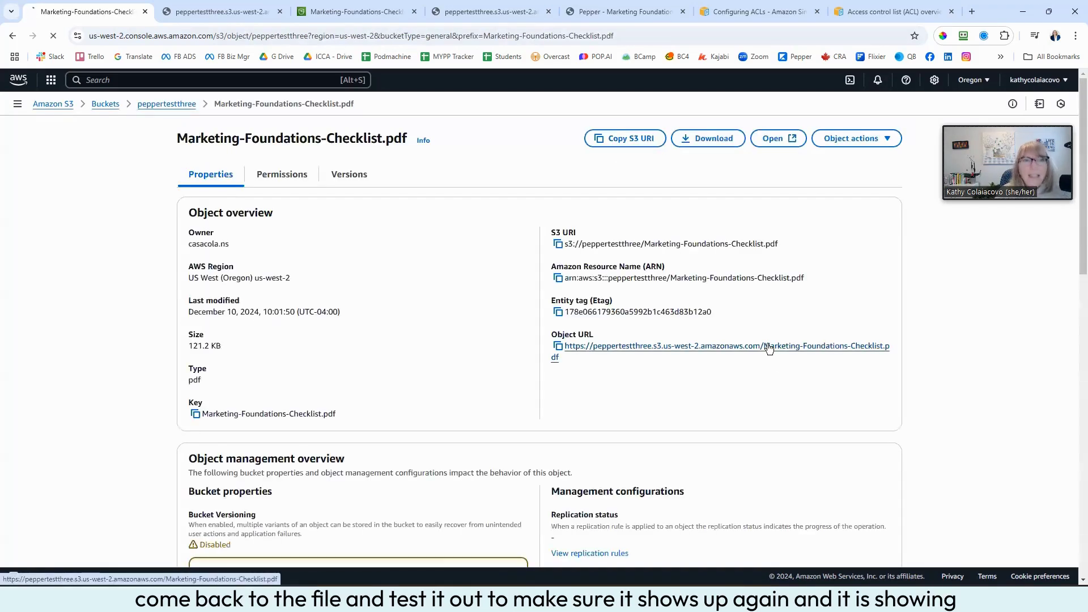
{"action": "left_click", "coordinate": [769, 346]}
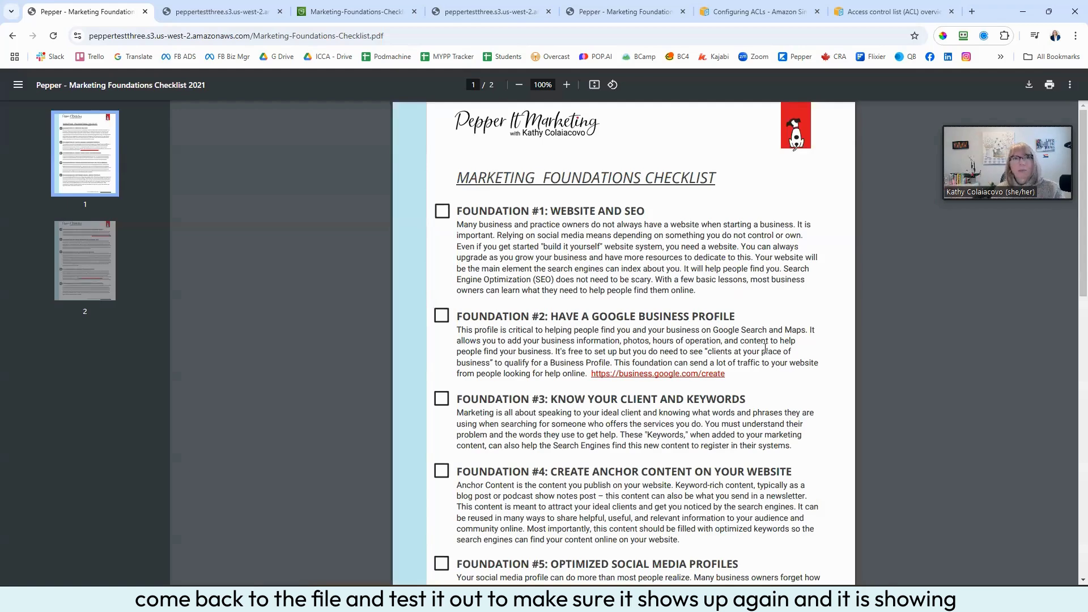